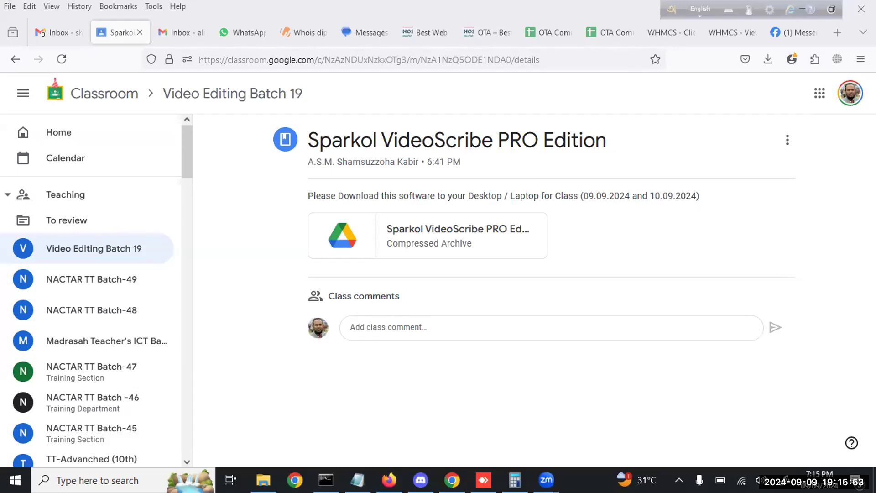
Open the Sparkol VideoScribe PRO Edition material post in the Video Editing Batch 19 class
{"action": "left_click", "coordinate": [759, 480]}
{"action": "left_click", "coordinate": [484, 383]}
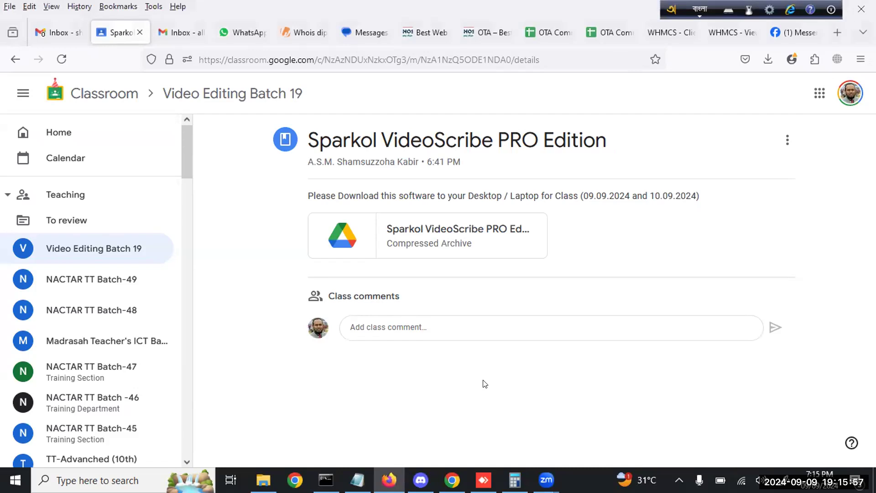
{"action": "left_click", "coordinate": [126, 247]}
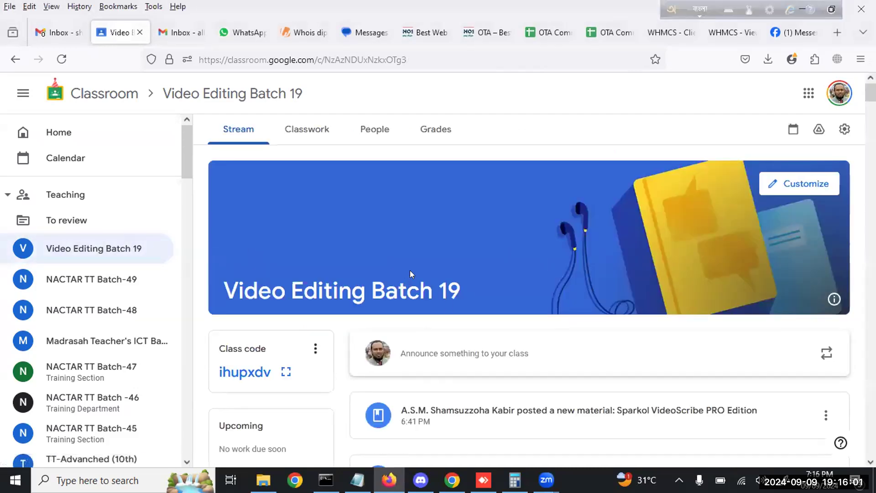
{"action": "scroll", "coordinate": [136, 332], "scroll_direction": "down", "scroll_amount": 5}
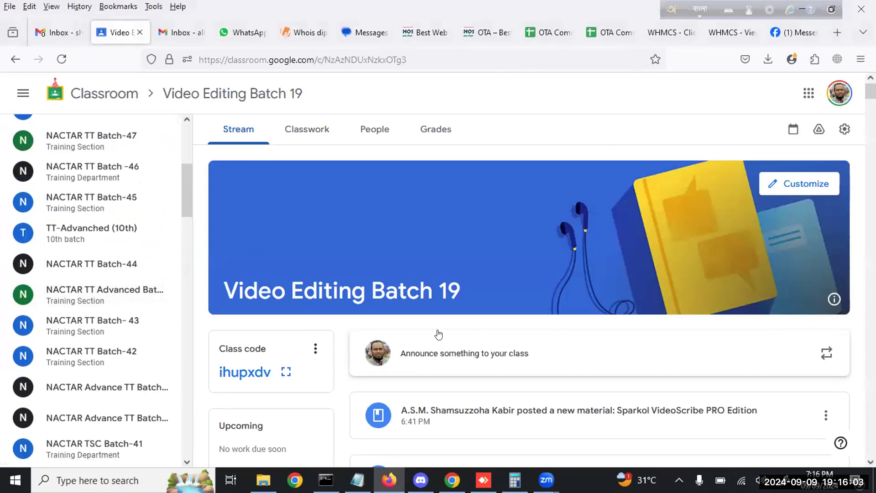
{"action": "scroll", "coordinate": [73, 315], "scroll_direction": "down", "scroll_amount": 5}
{"action": "scroll", "coordinate": [77, 337], "scroll_direction": "down", "scroll_amount": 5}
{"action": "scroll", "coordinate": [91, 319], "scroll_direction": "up", "scroll_amount": 15}
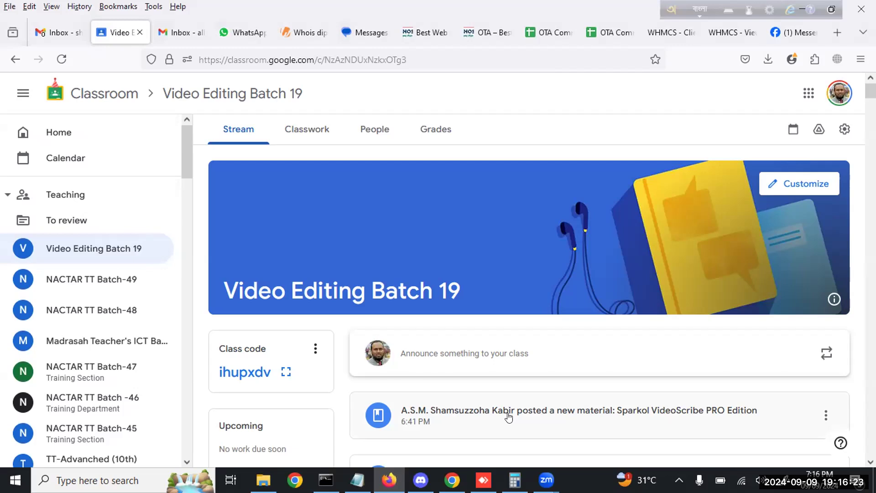
{"action": "scroll", "coordinate": [474, 327], "scroll_direction": "down", "scroll_amount": 2}
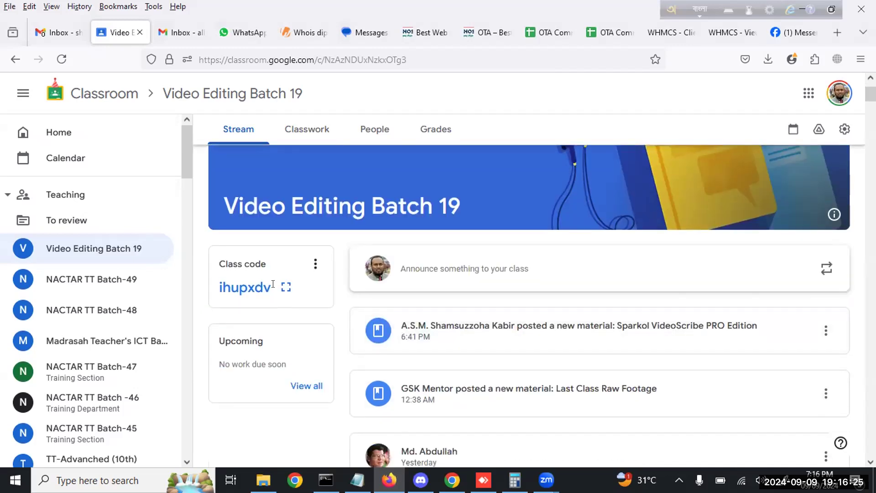
{"action": "left_click", "coordinate": [471, 328]}
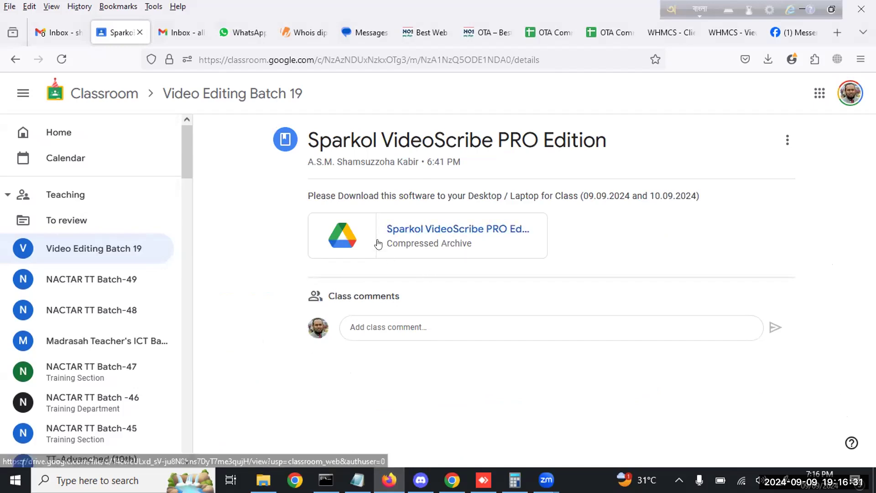
Preview the attached Sparkol VideoScribe PRO Edition.zip and open it in a new Drive window
{"action": "left_click", "coordinate": [424, 243]}
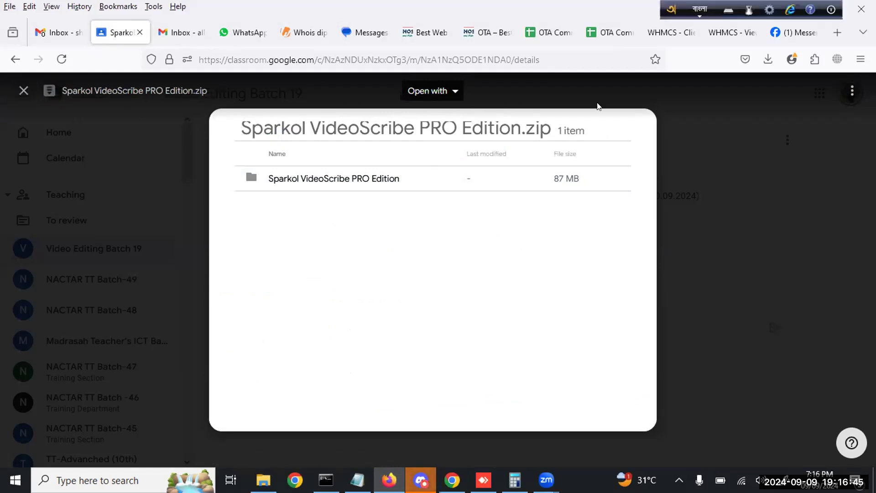
{"action": "left_click", "coordinate": [852, 91]}
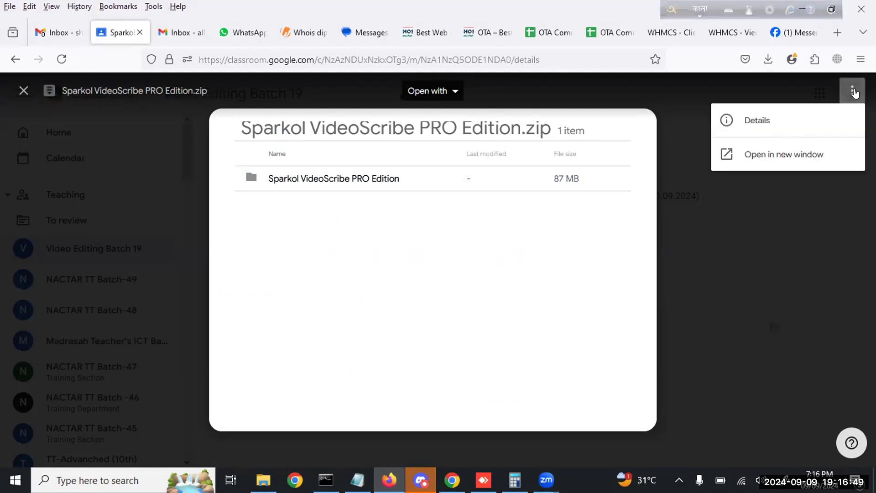
{"action": "left_click", "coordinate": [789, 155]}
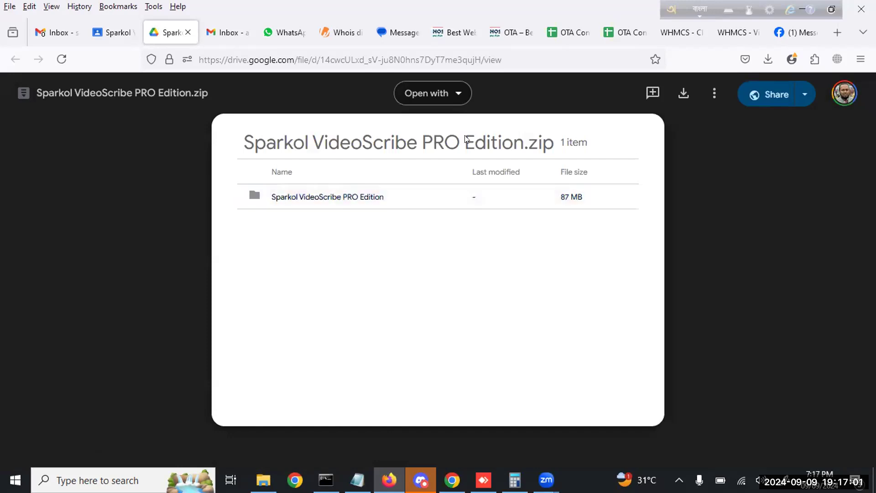
Download Sparkol VideoScribe PRO Edition.zip from the Drive preview, triggering the too-large-to-scan warning
{"action": "left_click_drag", "start_coordinate": [513, 139], "coordinate": [555, 144]}
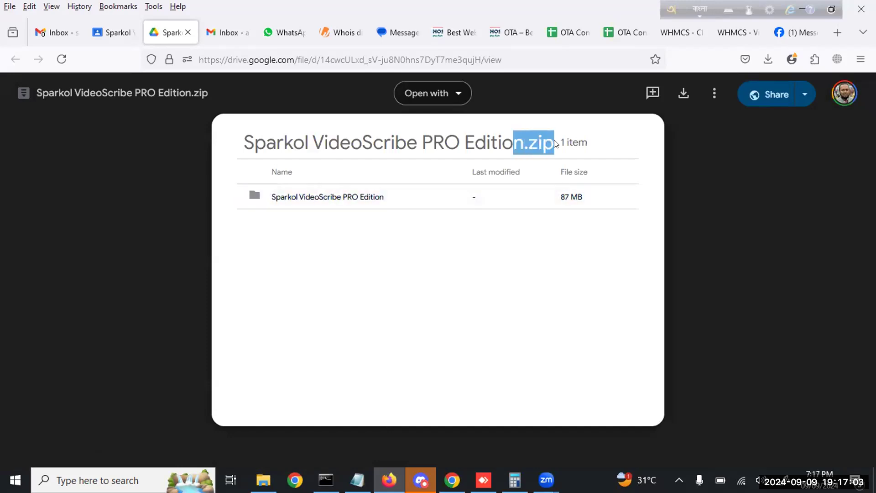
{"action": "left_click_drag", "start_coordinate": [240, 142], "coordinate": [554, 143]}
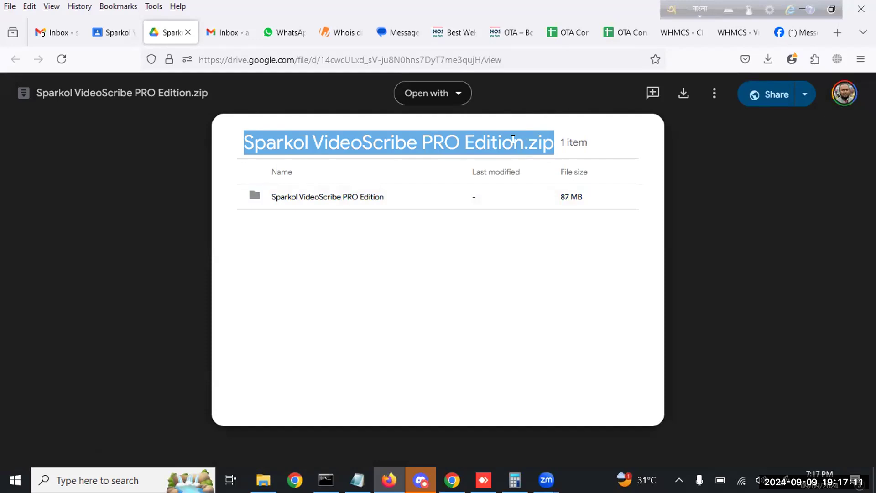
{"action": "left_click", "coordinate": [677, 98]}
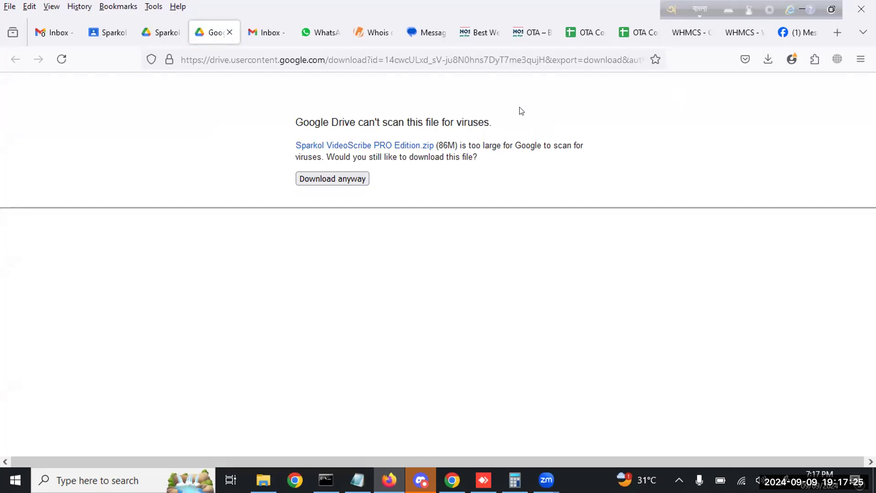
Download the zip anyway, save it to the Desktop, and check Firefox's recent downloads list
{"action": "left_click", "coordinate": [325, 181]}
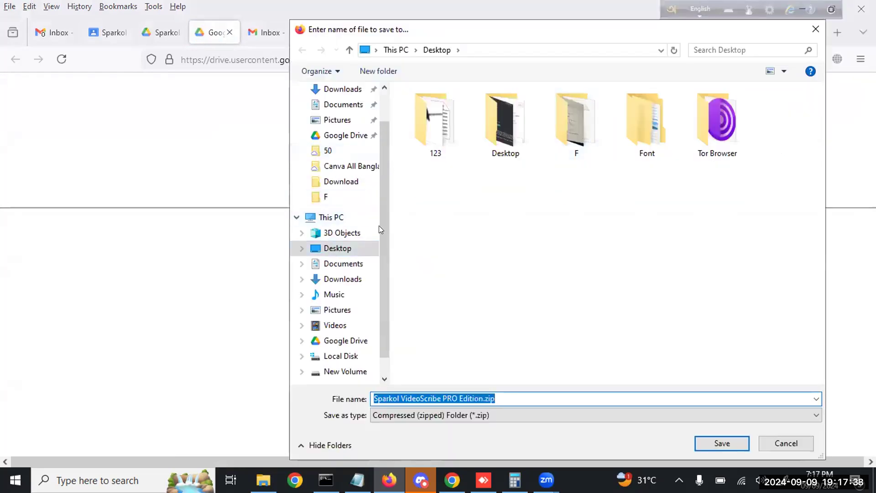
{"action": "left_click", "coordinate": [343, 250]}
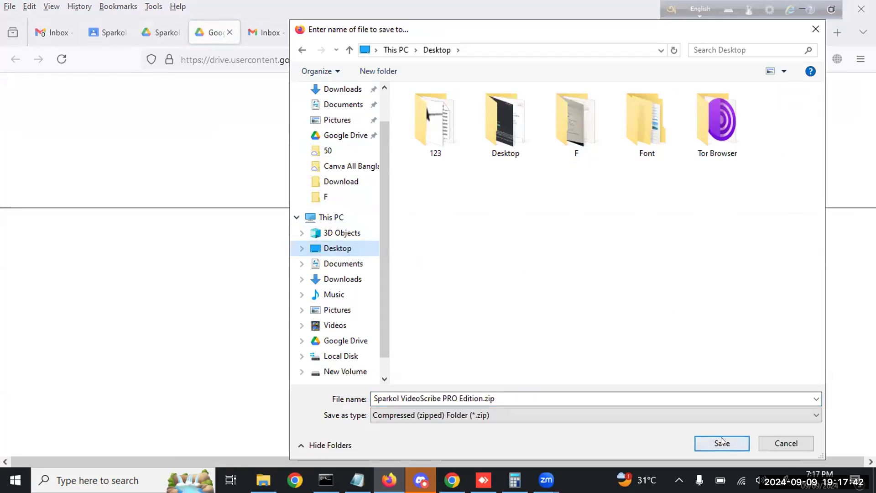
{"action": "left_click", "coordinate": [721, 439]}
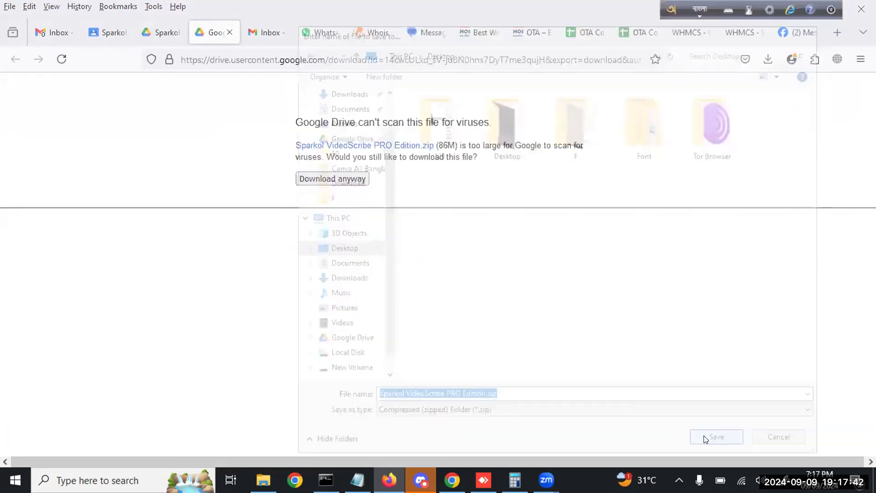
{"action": "left_click", "coordinate": [766, 60]}
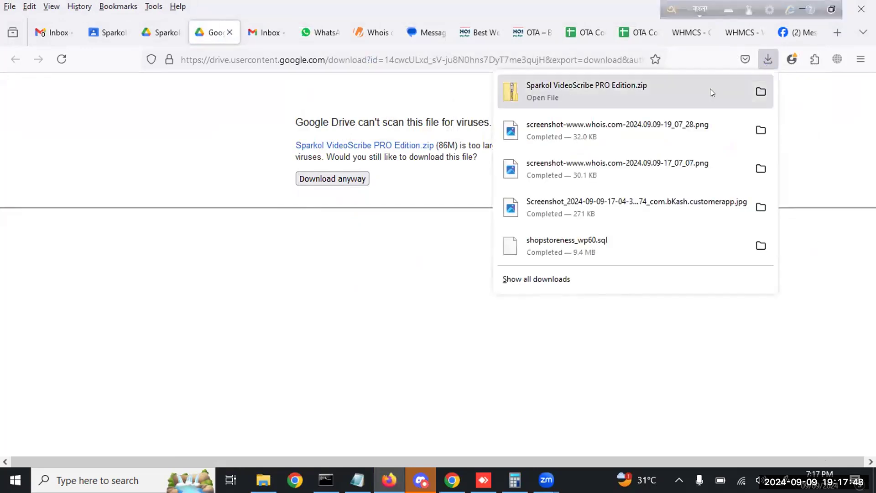
Reveal the downloaded zip in the Desktop folder, widen the Explorer window and select the zip
{"action": "left_click", "coordinate": [760, 92]}
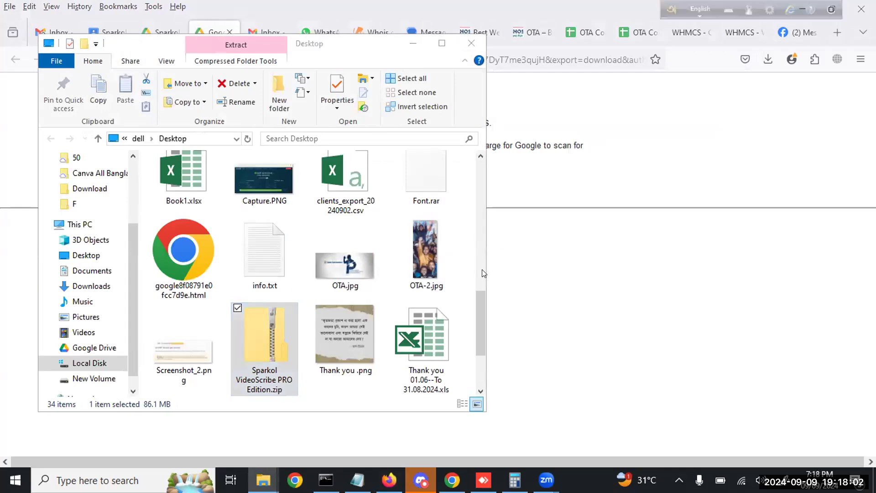
{"action": "left_click", "coordinate": [483, 293]}
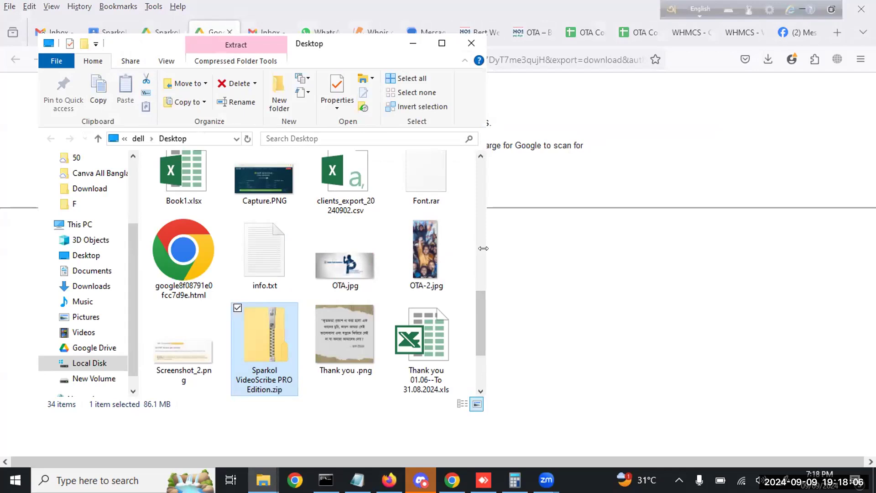
{"action": "left_click_drag", "start_coordinate": [483, 248], "coordinate": [727, 249]}
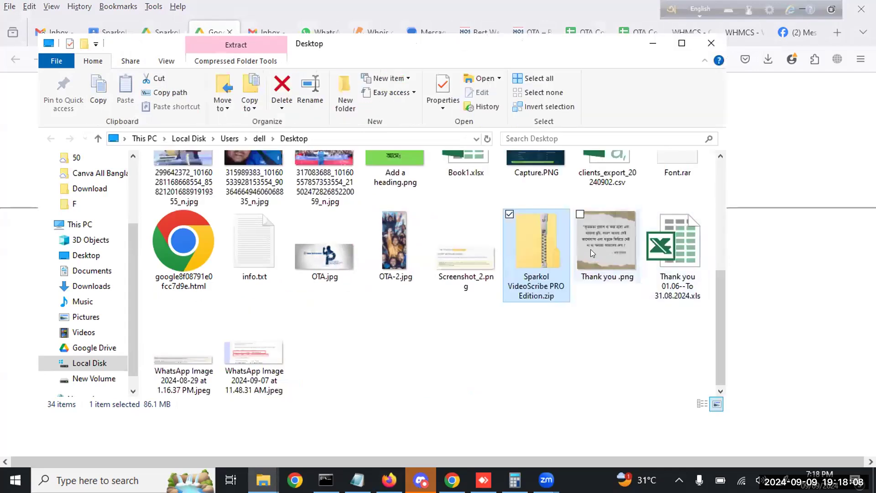
{"action": "left_click", "coordinate": [560, 334]}
{"action": "left_click", "coordinate": [539, 286]}
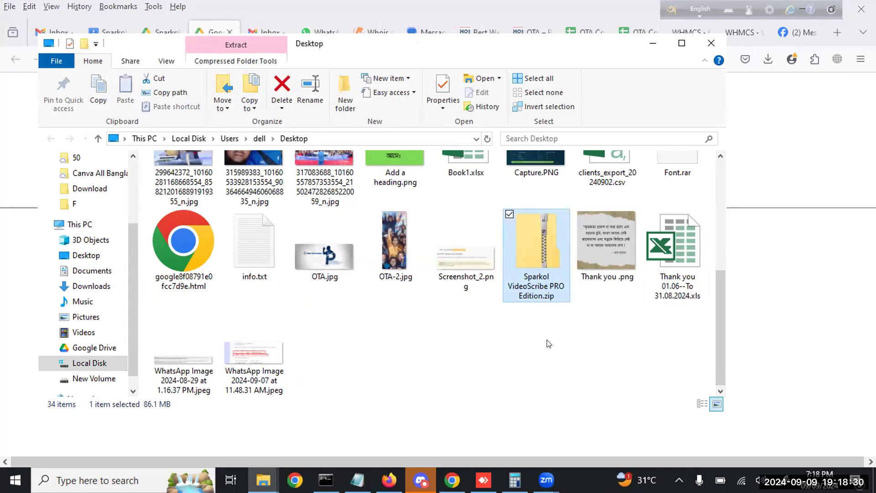
Extract all of Sparkol VideoScribe PRO Edition.zip into the Desktop folder
{"action": "right_click", "coordinate": [538, 248]}
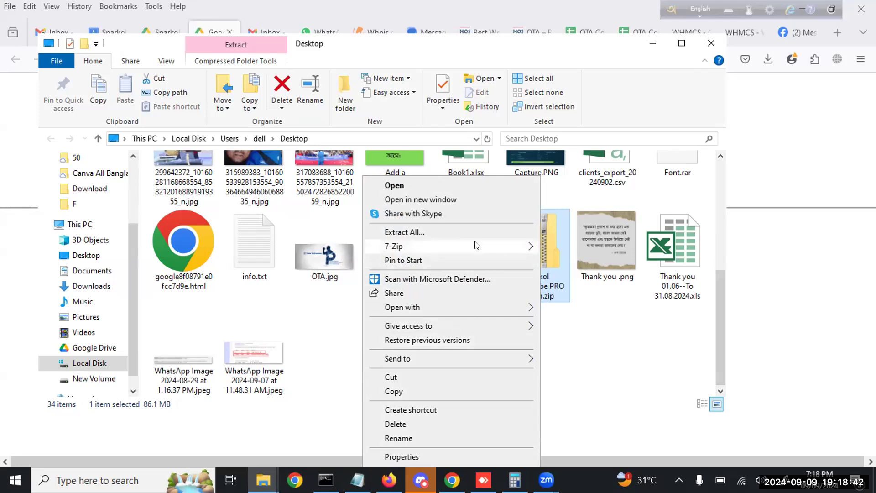
{"action": "mouse_move", "coordinate": [476, 246]}
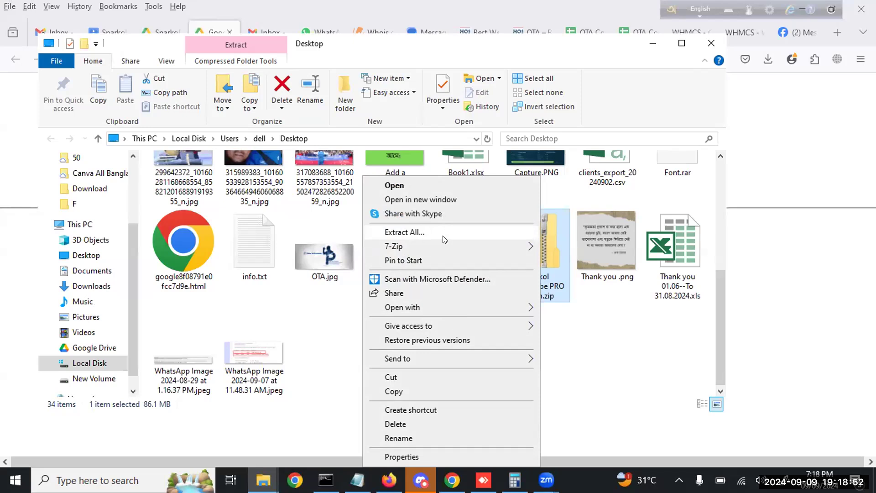
{"action": "left_click", "coordinate": [444, 240]}
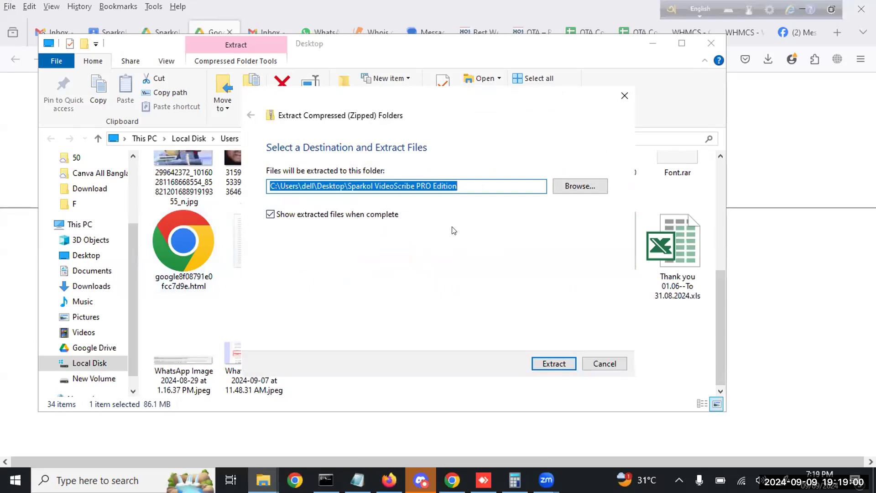
{"action": "left_click", "coordinate": [547, 363]}
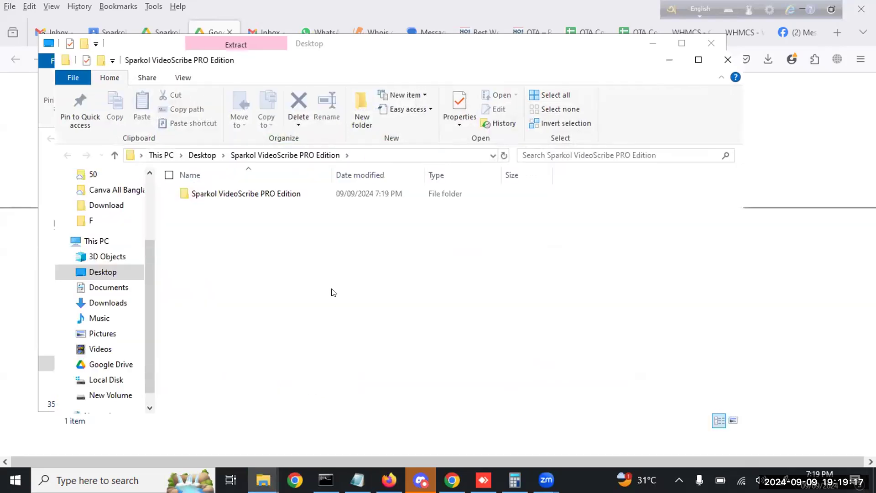
Open the extracted folder, look inside the crack folder, then select Install Notes.txt
{"action": "double_click", "coordinate": [260, 196]}
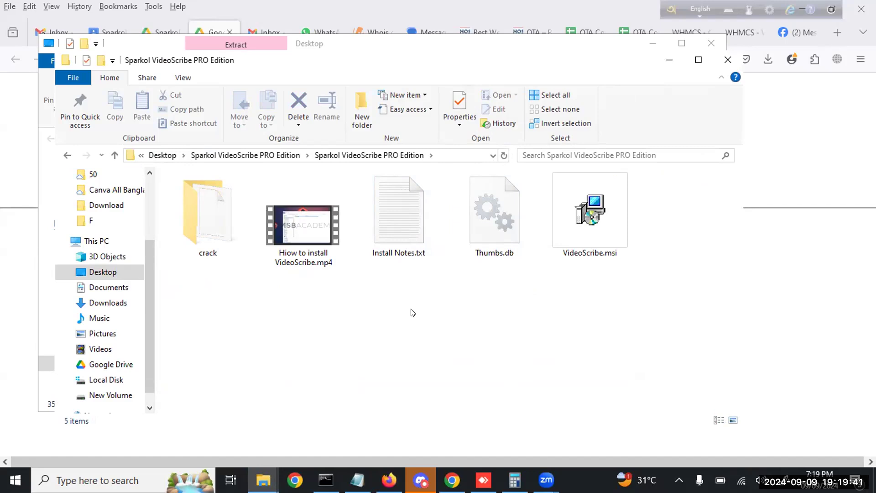
{"action": "left_click", "coordinate": [314, 243]}
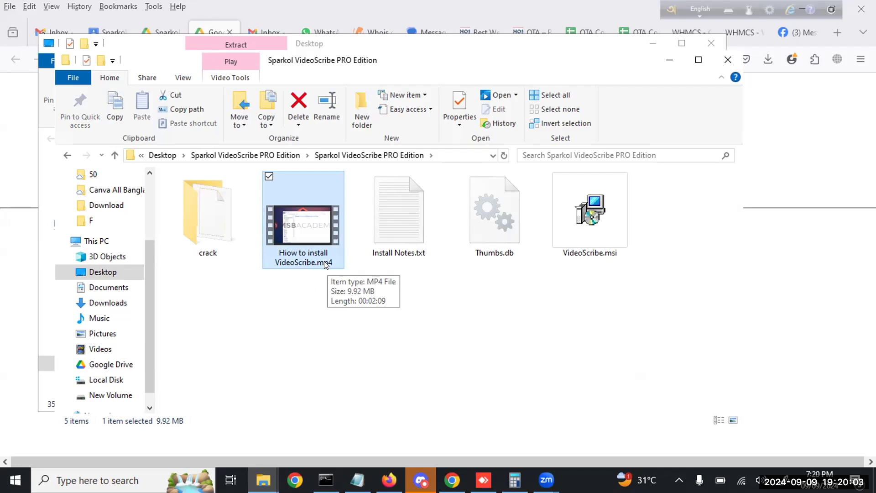
{"action": "double_click", "coordinate": [210, 215]}
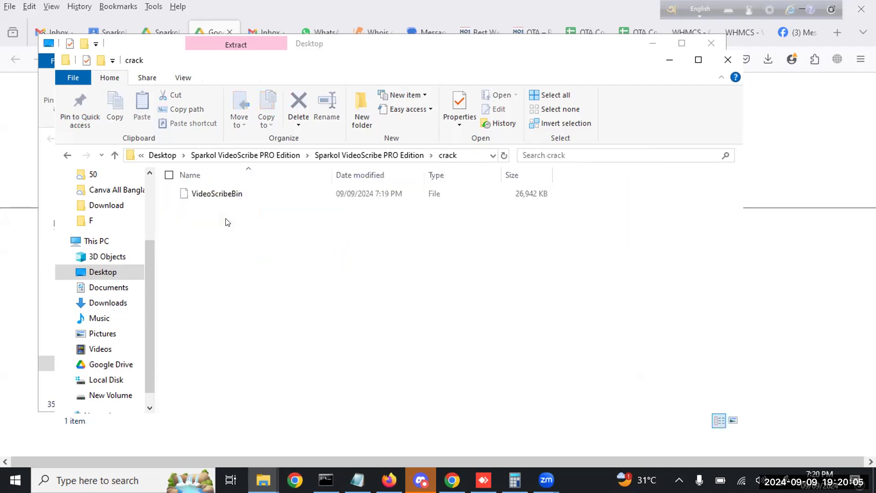
{"action": "left_click", "coordinate": [387, 156]}
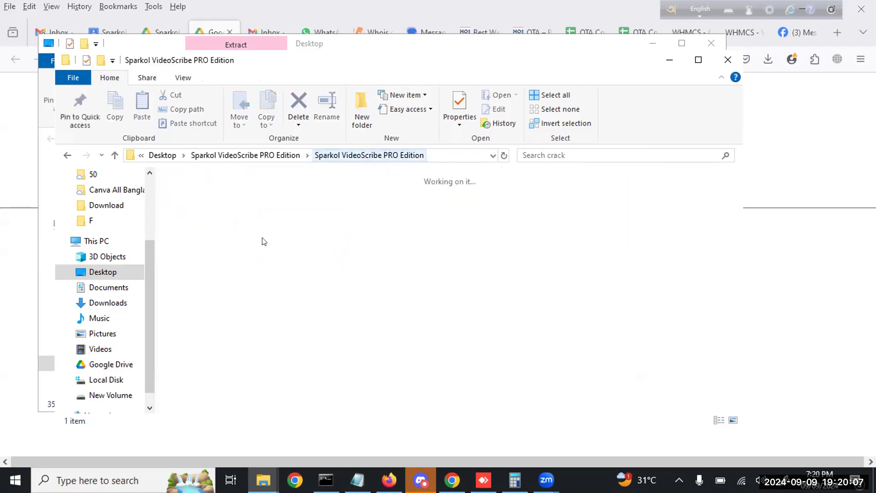
{"action": "left_click", "coordinate": [285, 244]}
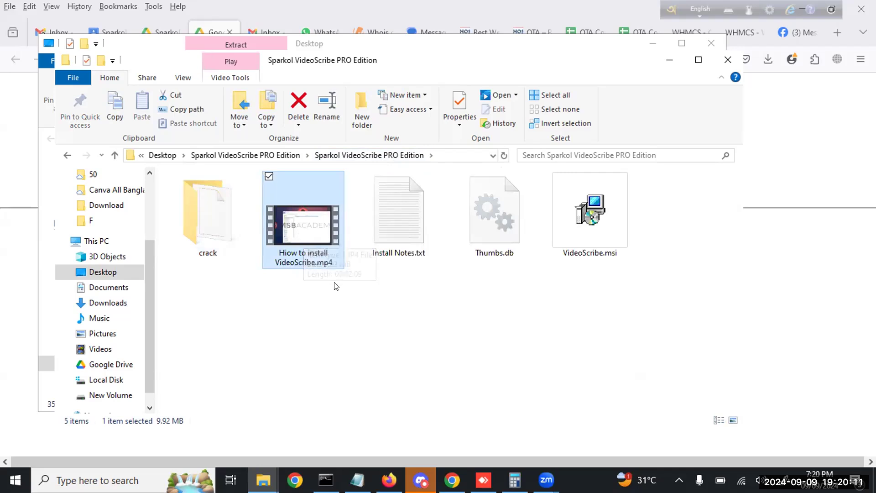
{"action": "left_click", "coordinate": [379, 228]}
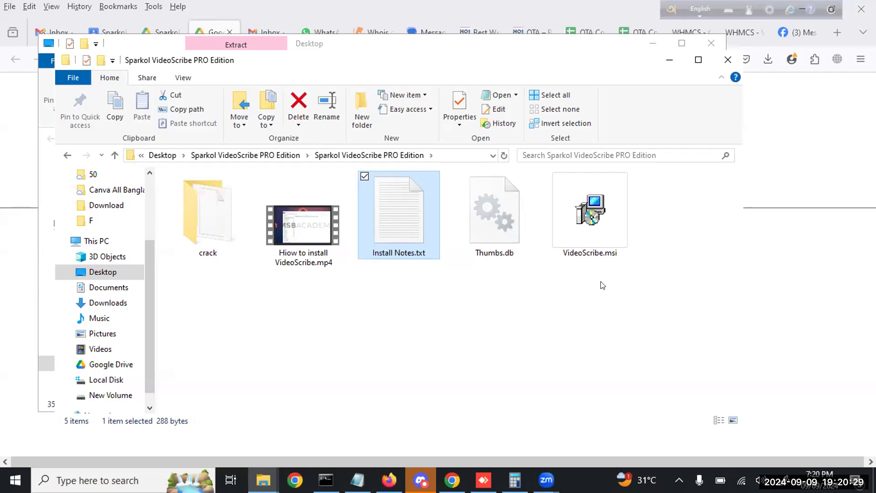
{"action": "double_click", "coordinate": [401, 233]}
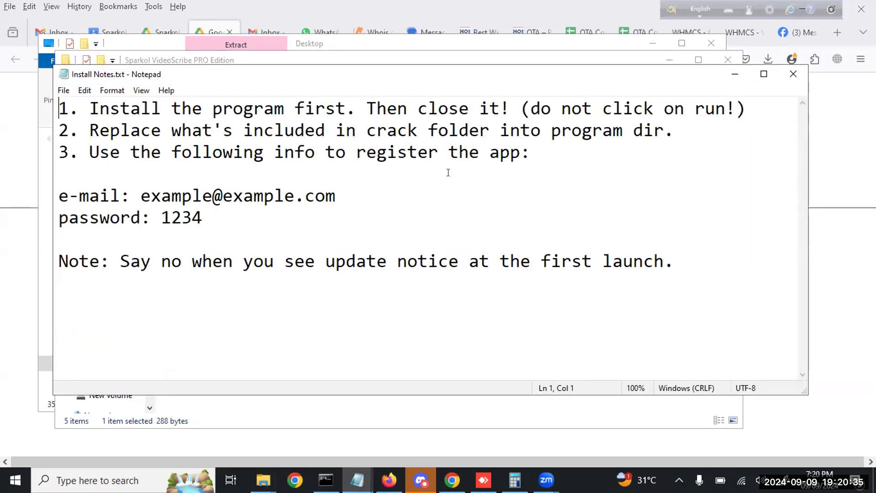
{"action": "left_click_drag", "start_coordinate": [502, 74], "coordinate": [504, 137]}
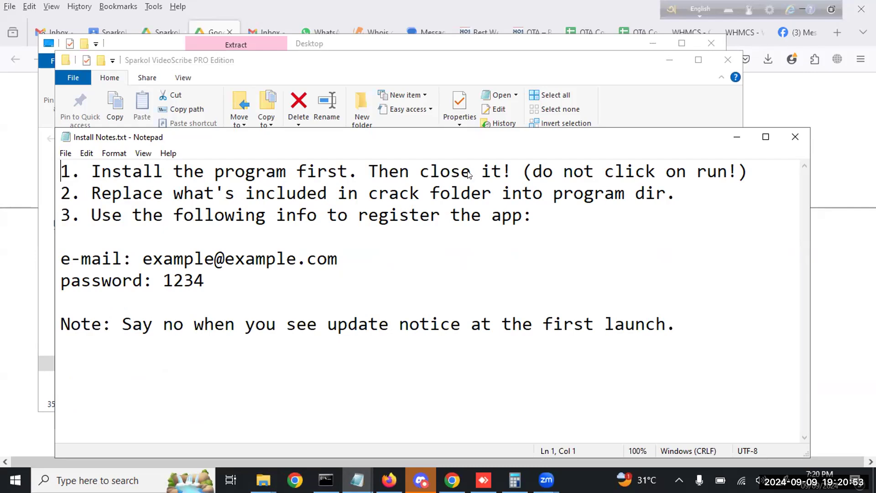
{"action": "left_click_drag", "start_coordinate": [523, 175], "coordinate": [738, 176]}
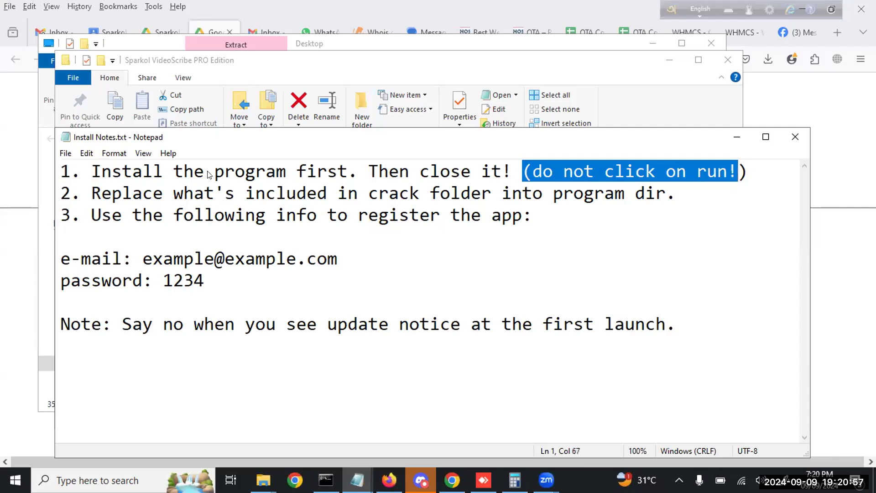
{"action": "left_click_drag", "start_coordinate": [210, 175], "coordinate": [336, 173]}
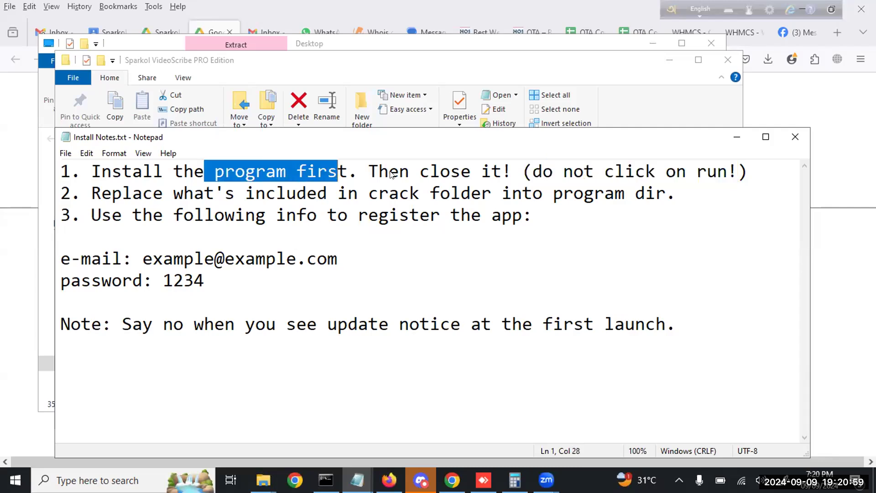
{"action": "left_click_drag", "start_coordinate": [388, 174], "coordinate": [471, 176]}
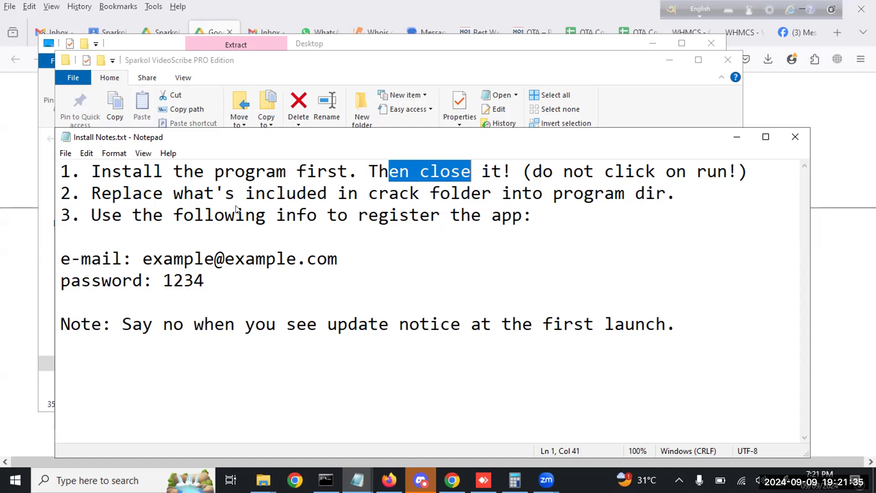
{"action": "key", "text": "alt+Tab"}
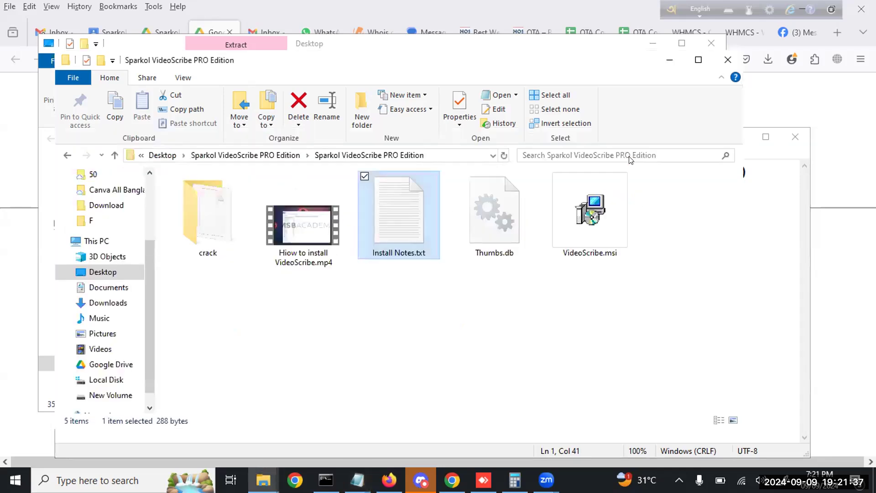
{"action": "double_click", "coordinate": [230, 227]}
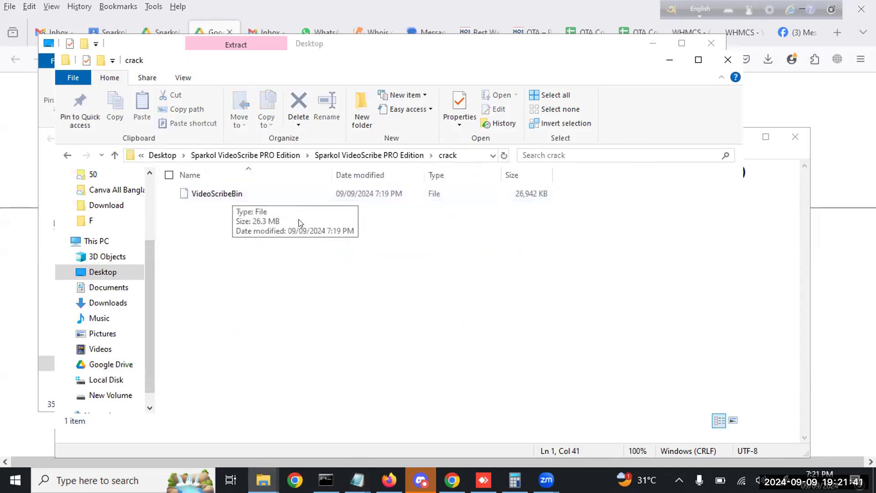
{"action": "left_click", "coordinate": [222, 156]}
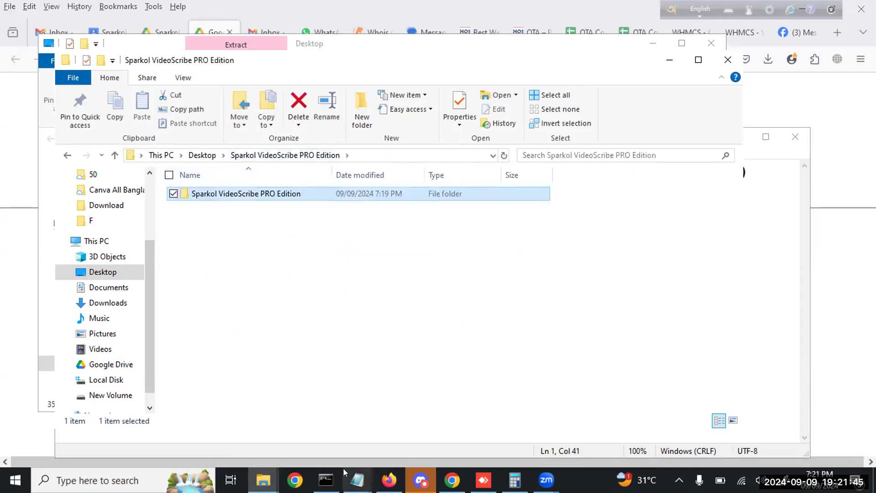
{"action": "left_click", "coordinate": [357, 480]}
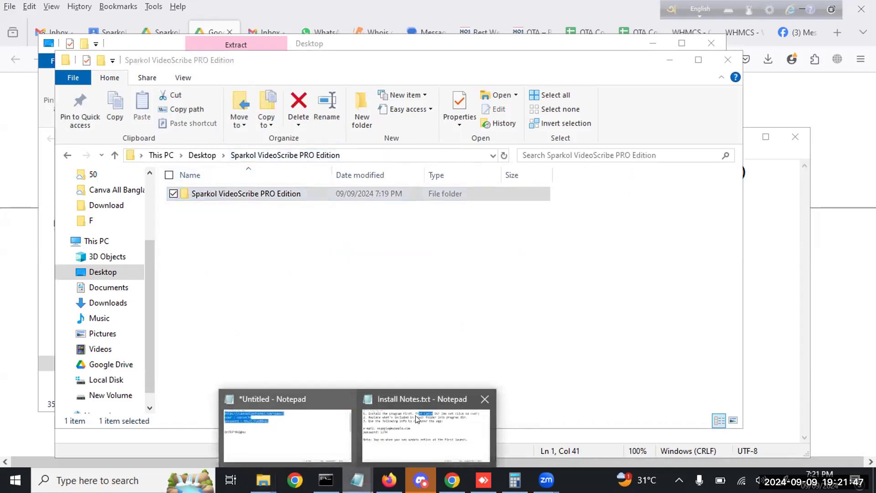
{"action": "left_click", "coordinate": [426, 431]}
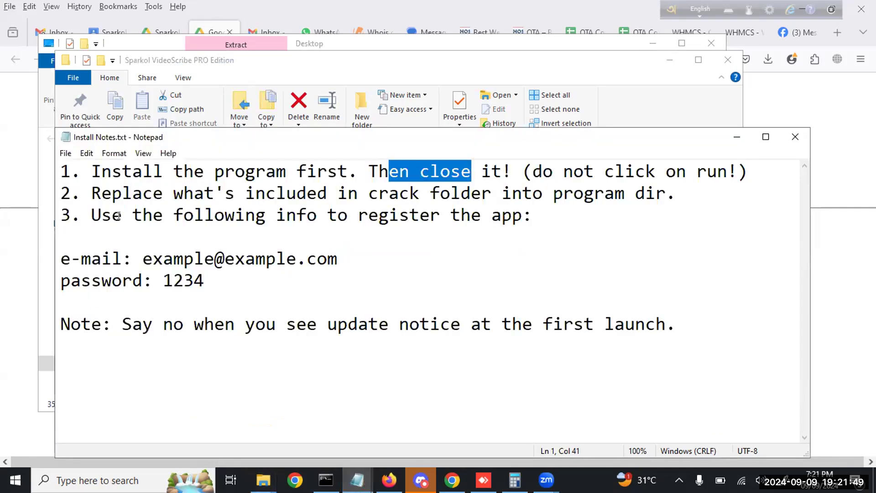
Highlight the registration e-mail and password lines in the install notes, then close Notepad
{"action": "left_click", "coordinate": [439, 219]}
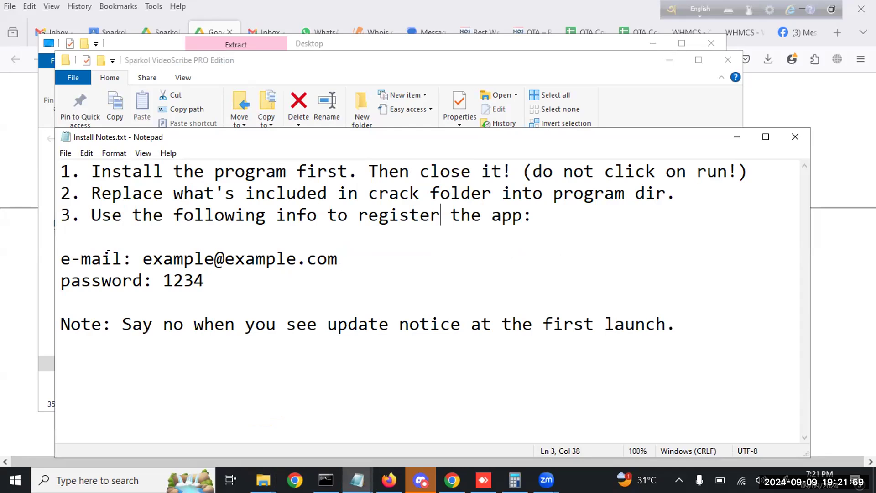
{"action": "left_click_drag", "start_coordinate": [141, 257], "coordinate": [328, 256]}
{"action": "left_click_drag", "start_coordinate": [160, 269], "coordinate": [209, 273]}
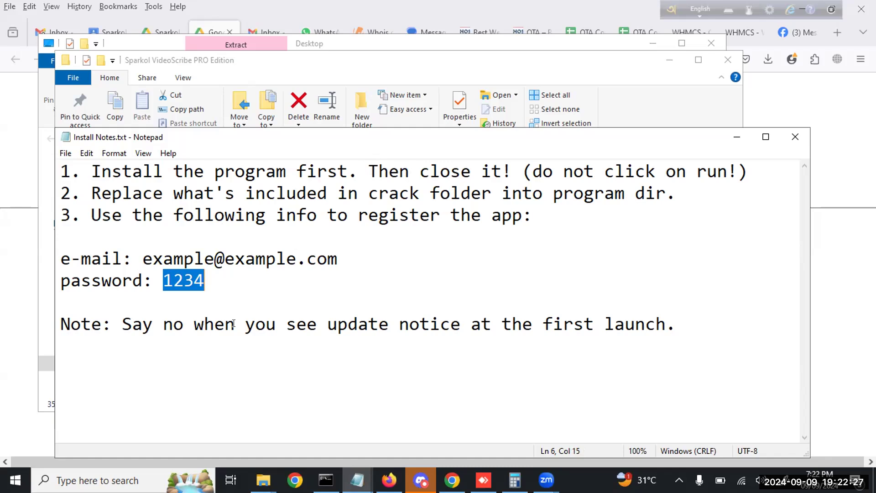
{"action": "left_click", "coordinate": [794, 137]}
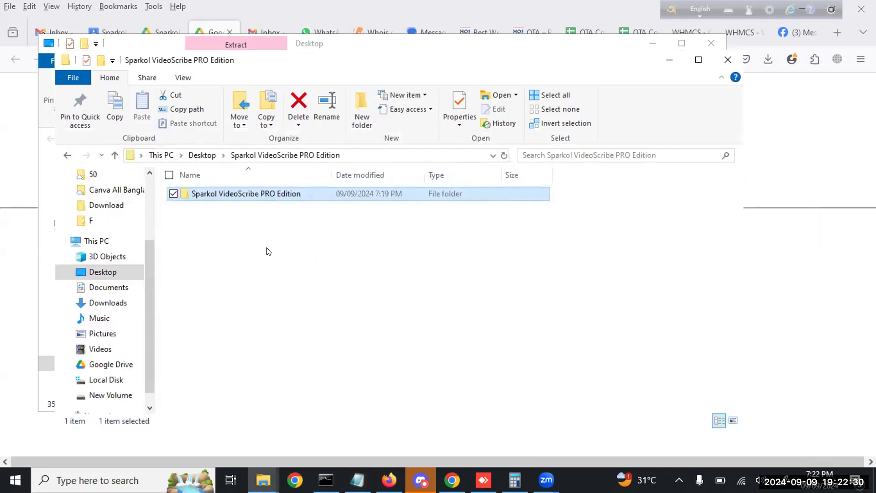
Open the inner Sparkol VideoScribe PRO Edition subfolder on the Desktop
{"action": "double_click", "coordinate": [276, 193]}
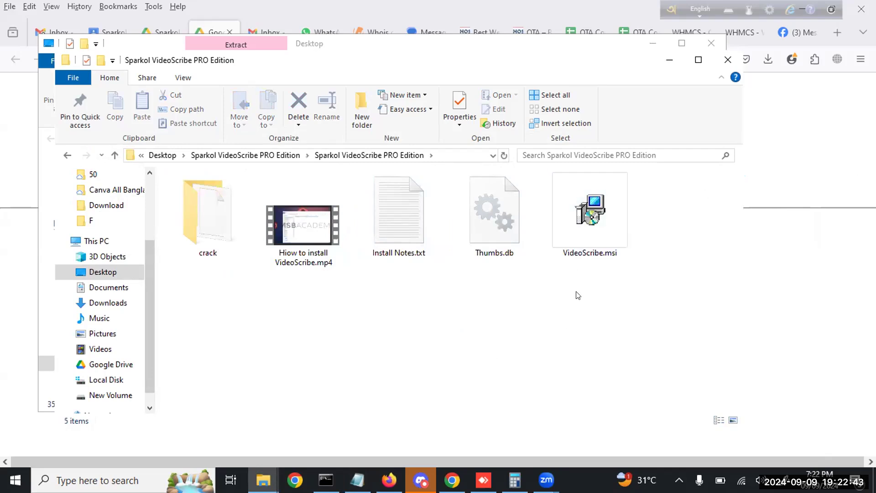
Run VideoScribe.msi and install Sparkol VideoScribe into the default Program Files (x86) Sparkol folder
{"action": "double_click", "coordinate": [569, 223]}
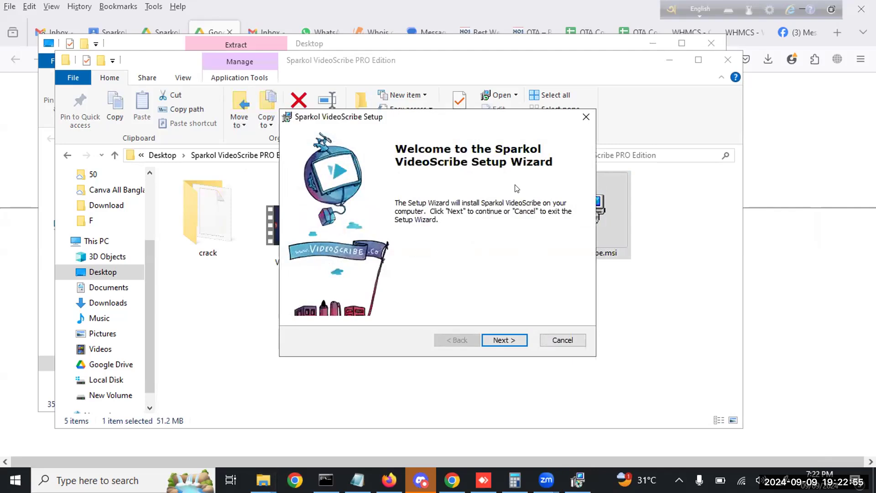
{"action": "left_click", "coordinate": [579, 344]}
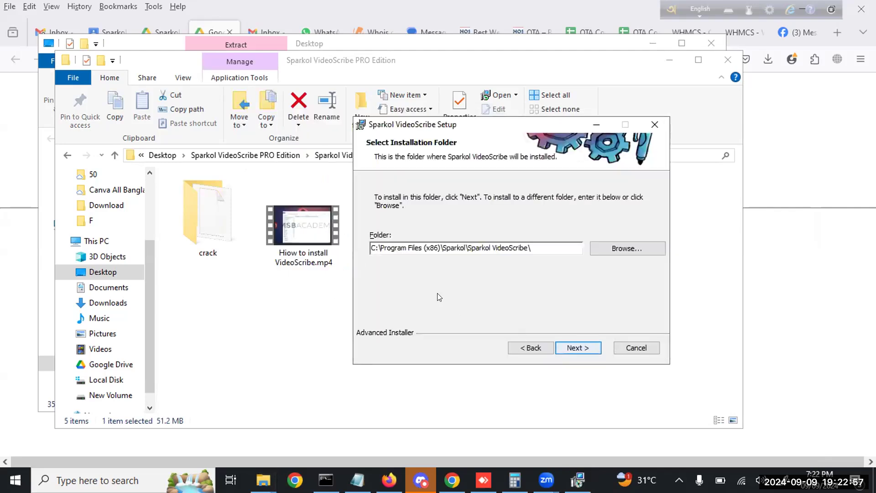
{"action": "left_click", "coordinate": [588, 348]}
{"action": "left_click", "coordinate": [588, 348]}
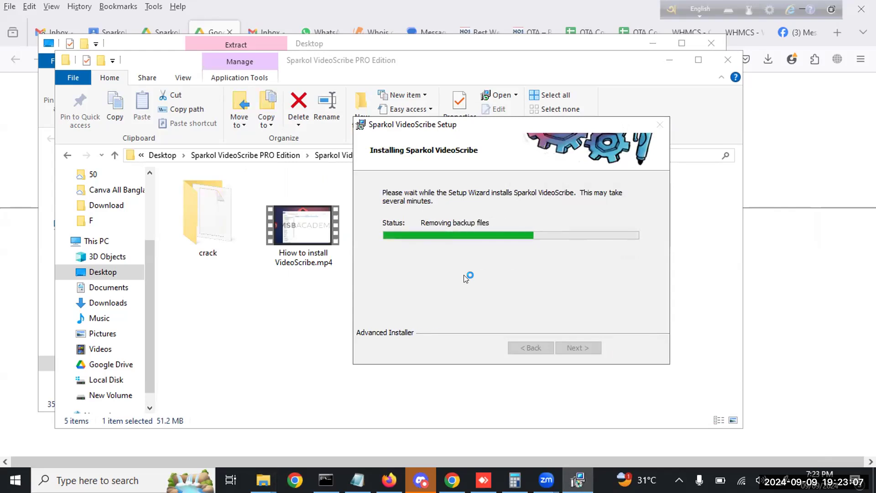
{"action": "mouse_move", "coordinate": [546, 480]}
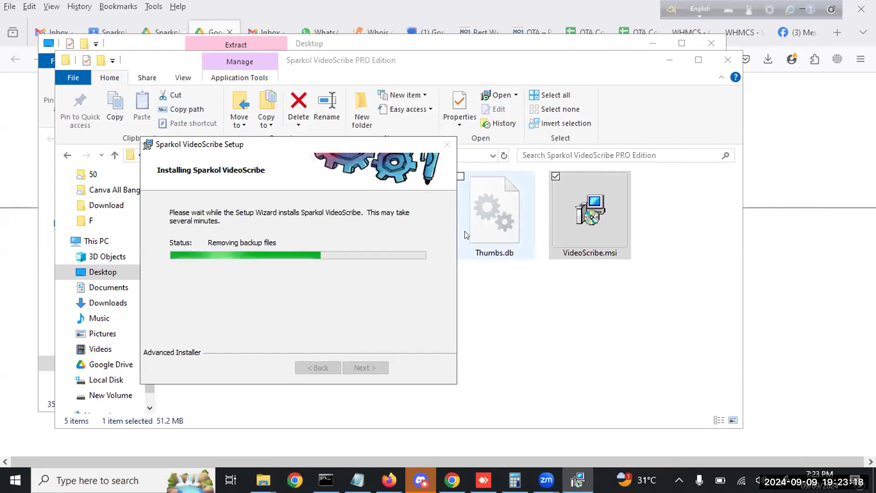
{"action": "left_click", "coordinate": [361, 366]}
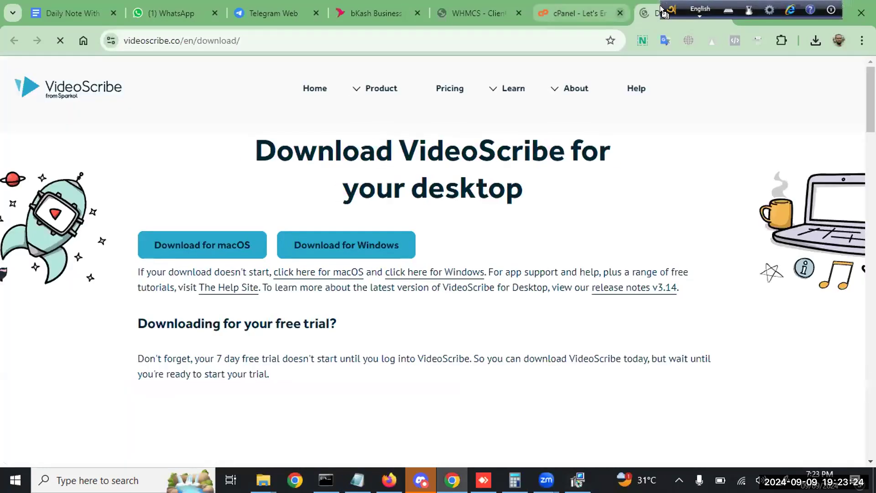
Close the cPanel tab in Chrome and bring the Sparkol folder window back
{"action": "left_click", "coordinate": [620, 13]}
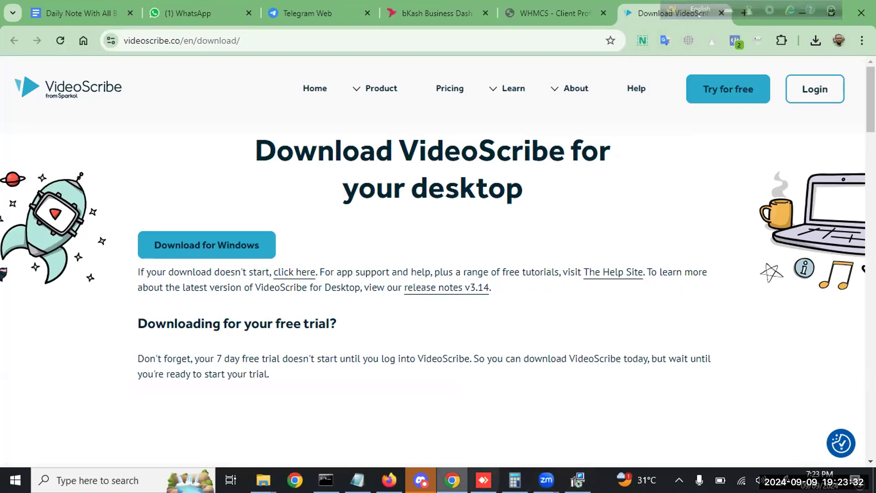
{"action": "mouse_move", "coordinate": [264, 480]}
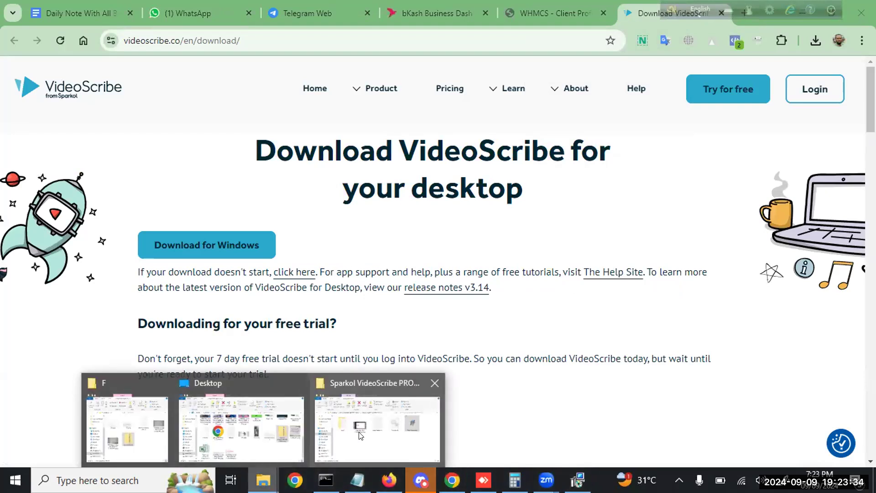
{"action": "left_click", "coordinate": [361, 435]}
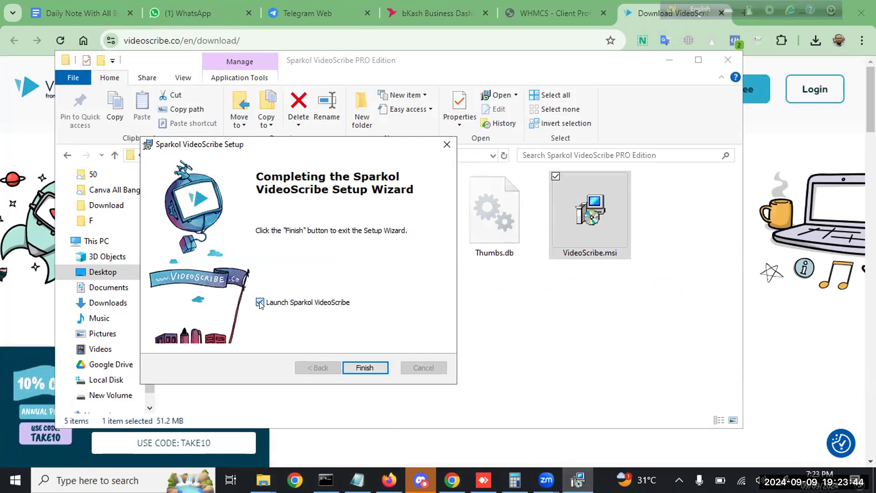
Finish VideoScribe setup without launching the app and reopen Install Notes.txt
{"action": "left_click", "coordinate": [259, 303]}
{"action": "left_click", "coordinate": [382, 367]}
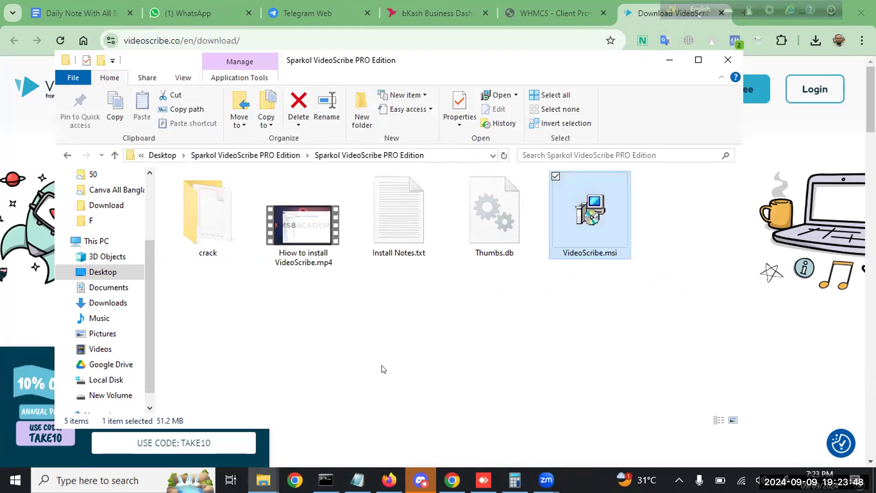
{"action": "double_click", "coordinate": [399, 241]}
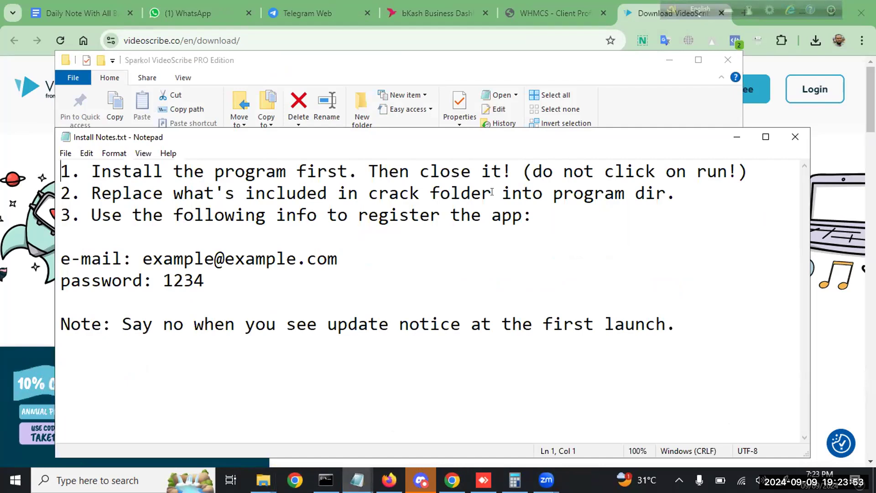
Copy the VideoScribeBin file from the crack folder to the clipboard
{"action": "left_click", "coordinate": [737, 137]}
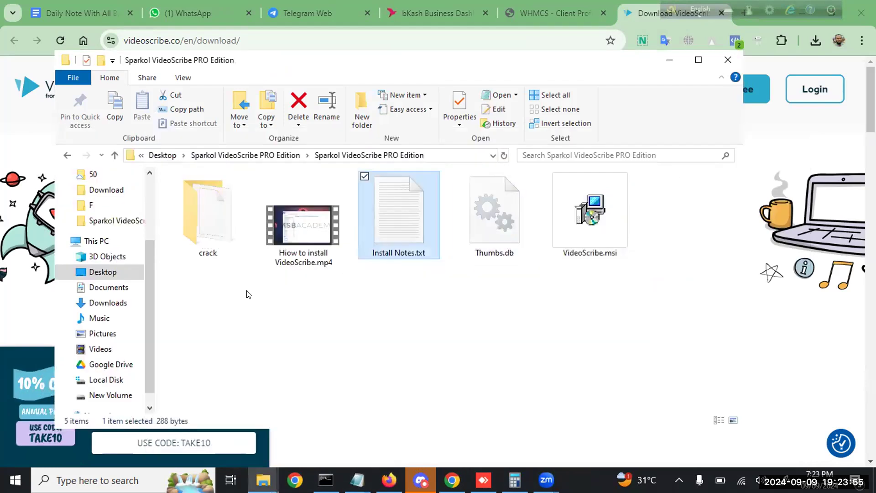
{"action": "double_click", "coordinate": [208, 246]}
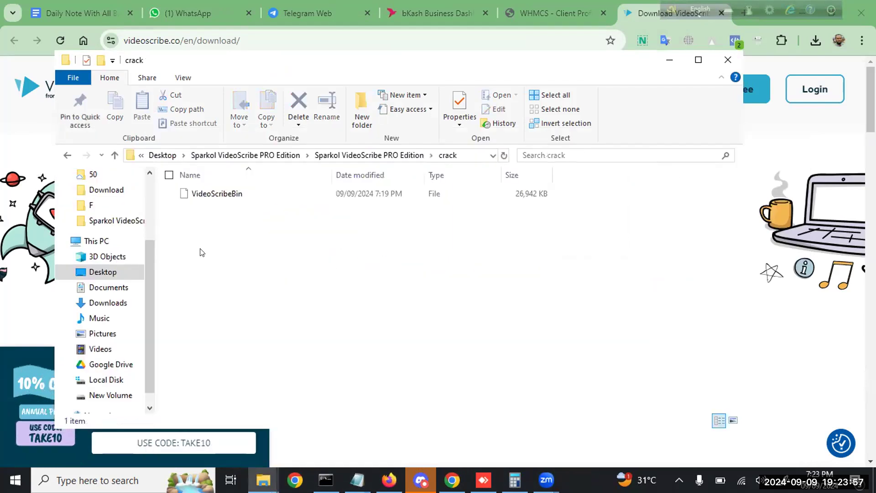
{"action": "left_click", "coordinate": [210, 199]}
{"action": "right_click", "coordinate": [209, 199]}
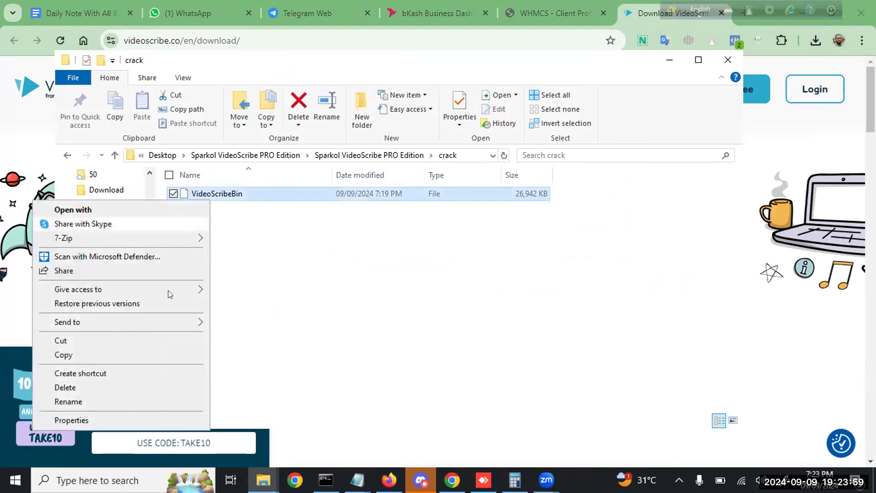
{"action": "left_click", "coordinate": [136, 354]}
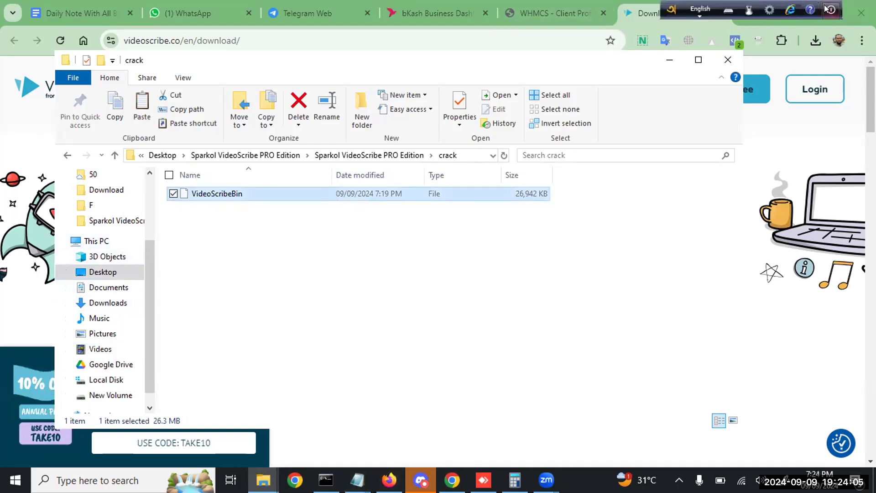
Switch the keyboard input language and bring the Chrome window to the front
{"action": "left_click", "coordinate": [617, 2]}
{"action": "key", "text": "F12"}
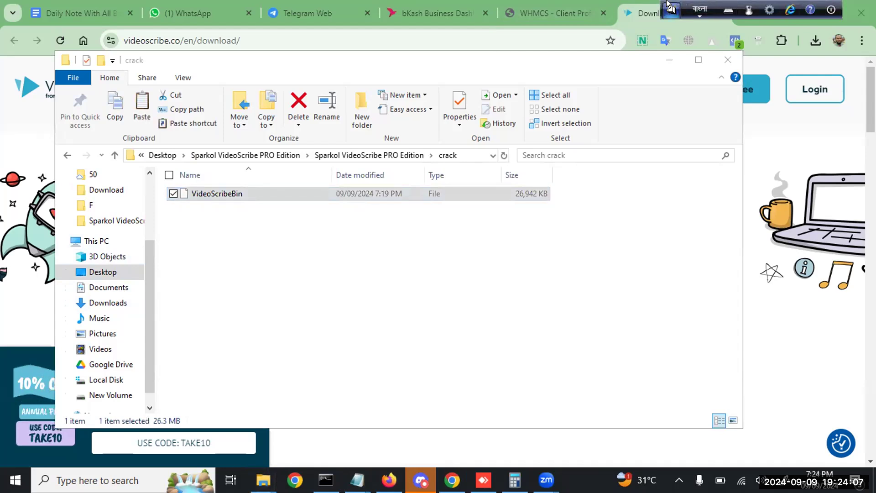
{"action": "left_click", "coordinate": [776, 12]}
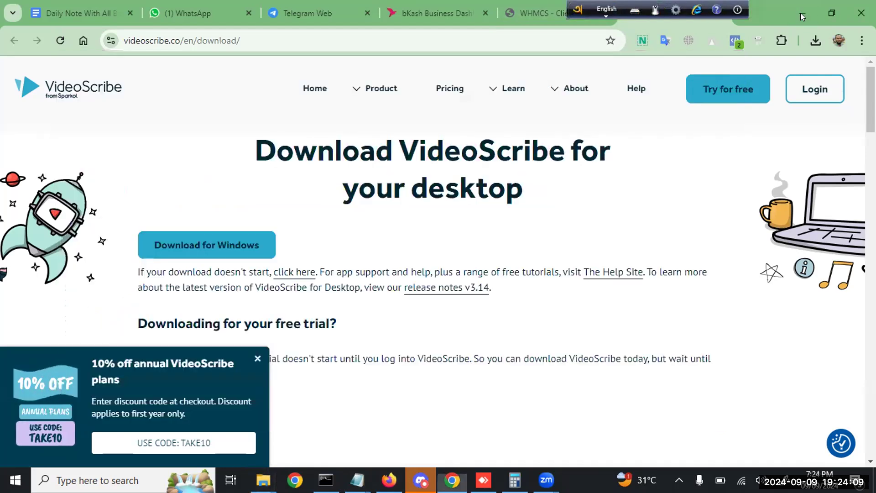
Minimize Chrome and the remaining windows to leave the desktop visible
{"action": "left_click", "coordinate": [801, 12]}
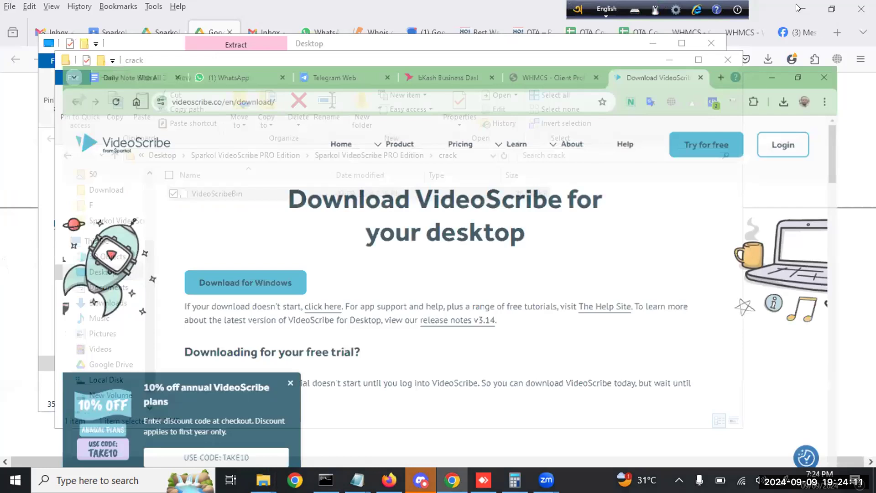
{"action": "key", "text": "super+Down"}
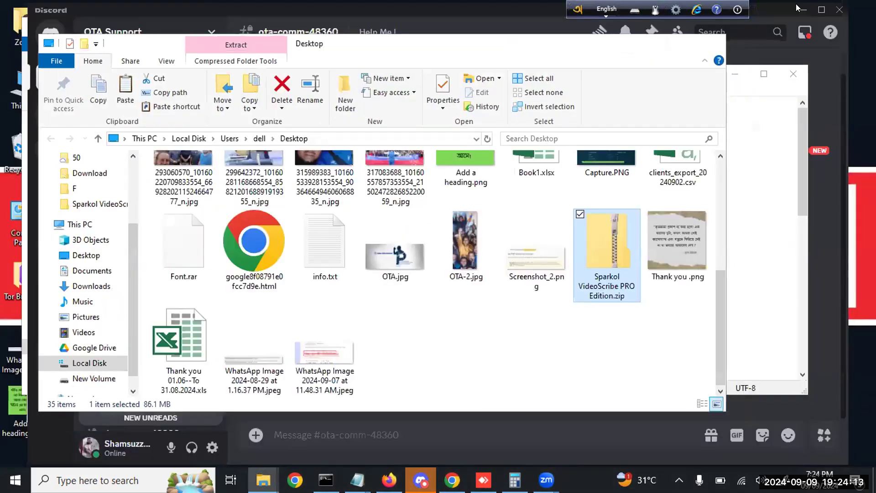
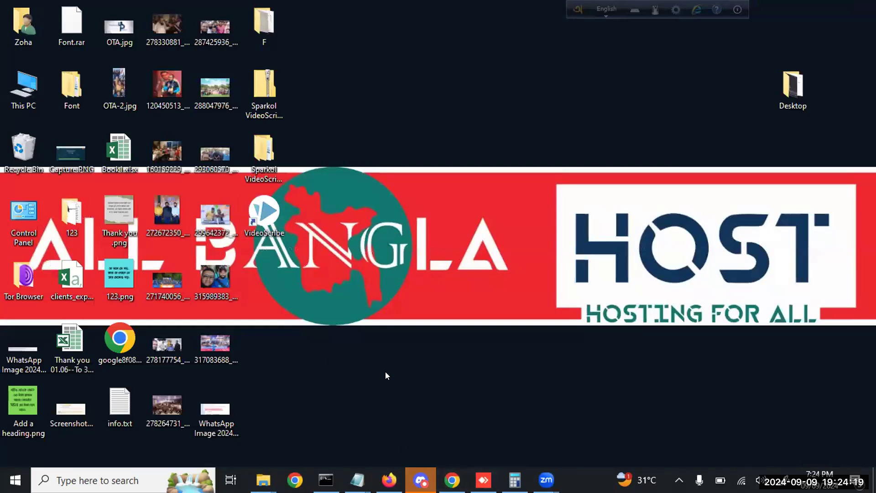
Move the VideoScribe shortcut to the desktop's upper right and open its context menu
{"action": "left_click_drag", "start_coordinate": [268, 221], "coordinate": [647, 134]}
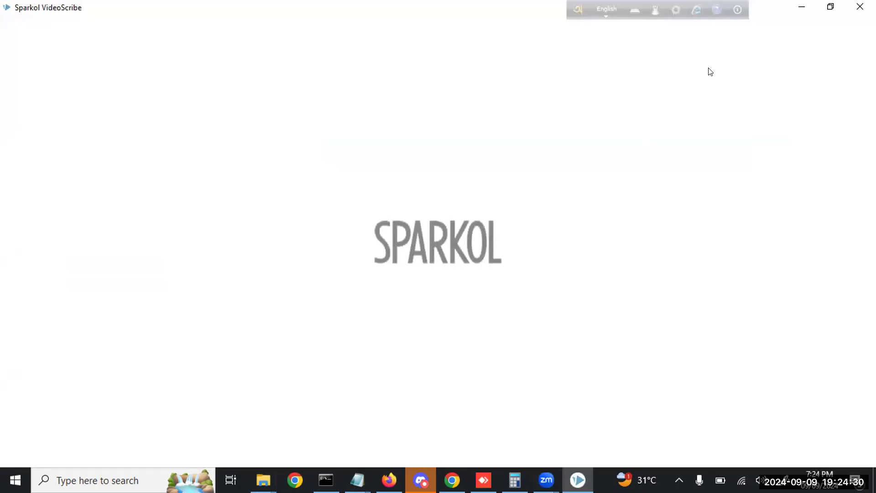
{"action": "left_click", "coordinate": [861, 7]}
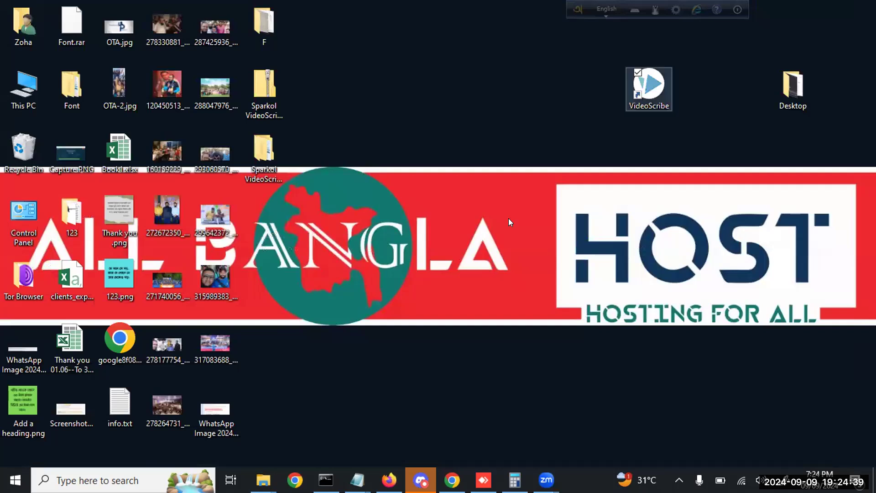
{"action": "right_click", "coordinate": [646, 97]}
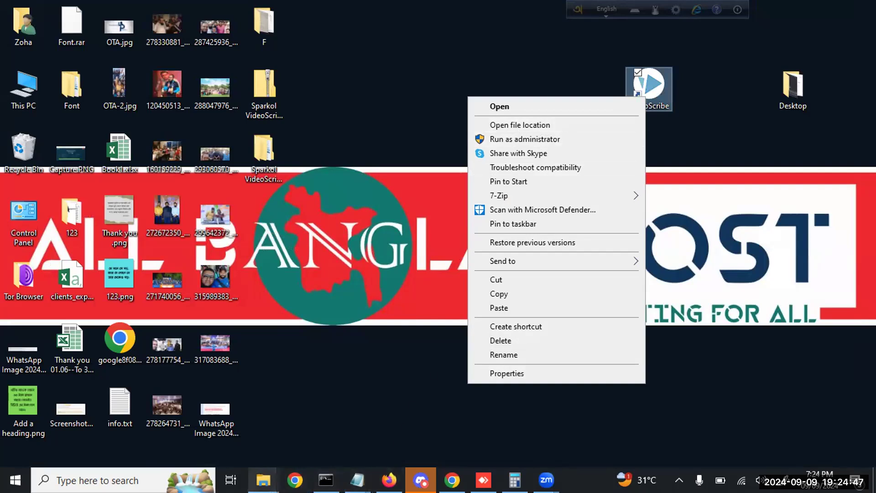
Copy the VideoScribeBin file from the crack folder
{"action": "left_click", "coordinate": [263, 480]}
{"action": "left_click", "coordinate": [320, 432]}
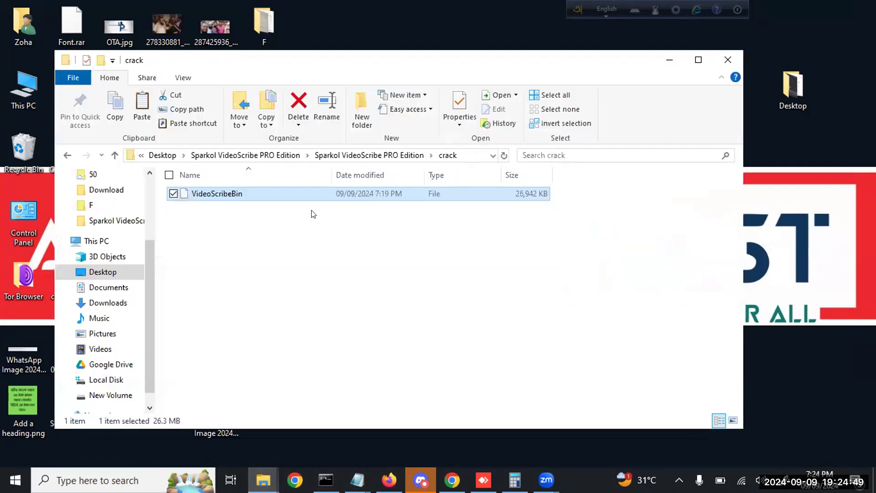
{"action": "right_click", "coordinate": [222, 199]}
{"action": "left_click", "coordinate": [218, 242]}
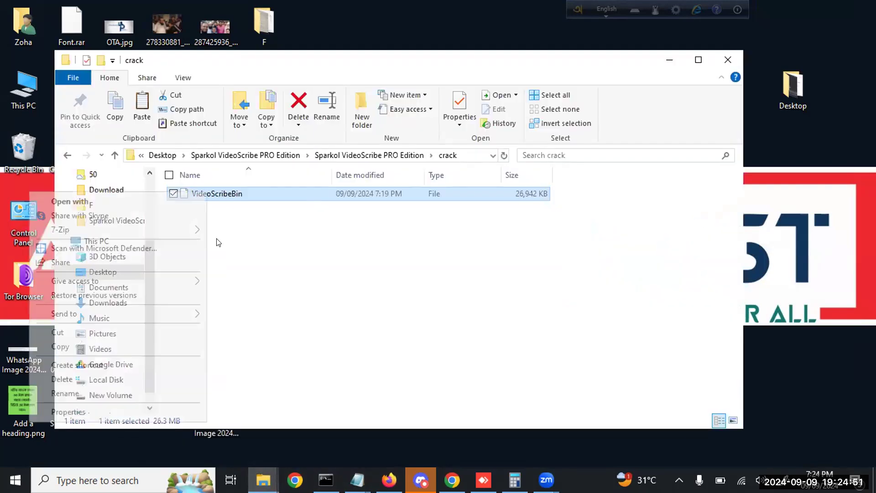
{"action": "left_click", "coordinate": [156, 350]}
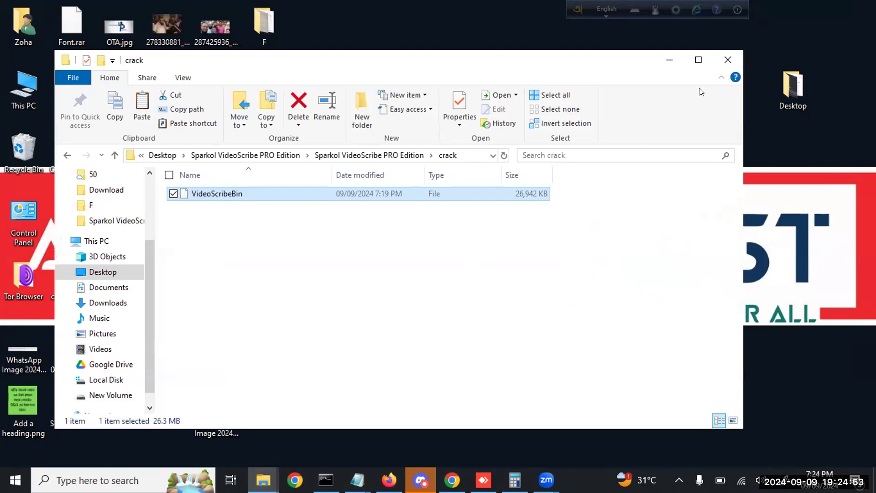
Open the VideoScribe install folder through the shortcut's file location
{"action": "left_click", "coordinate": [732, 121]}
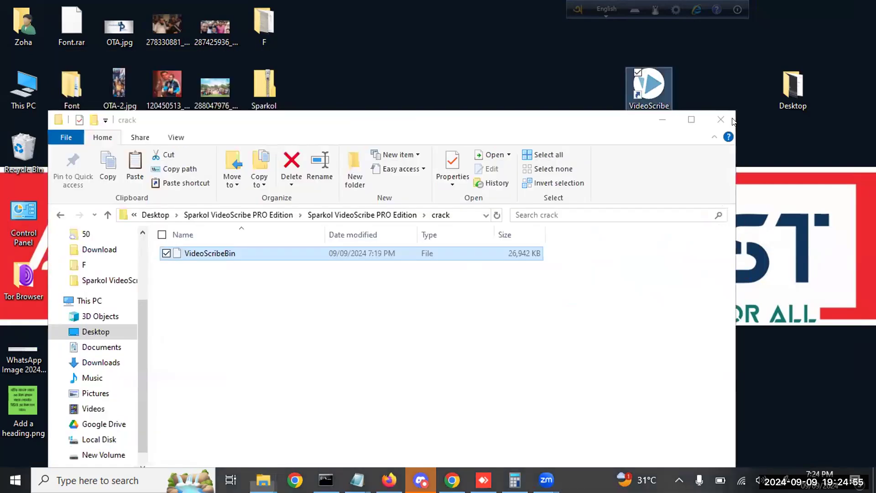
{"action": "right_click", "coordinate": [657, 76]}
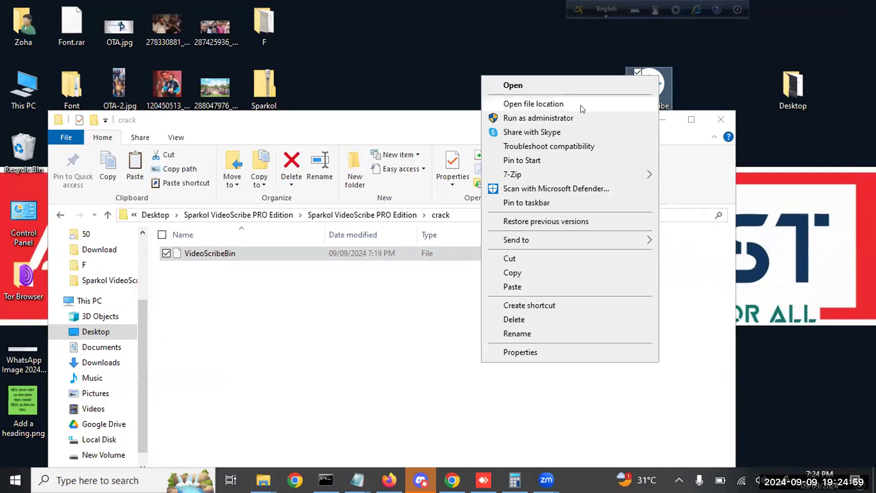
{"action": "left_click", "coordinate": [582, 107]}
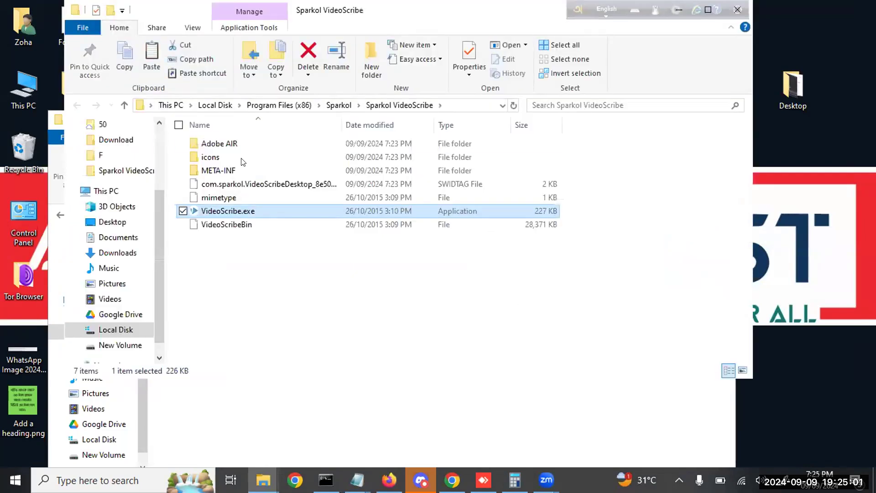
{"action": "left_click", "coordinate": [418, 335]}
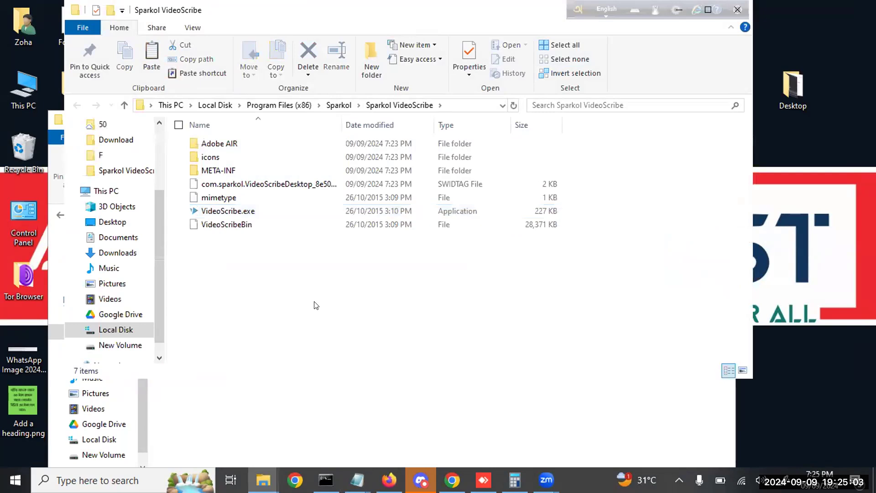
{"action": "right_click", "coordinate": [303, 299]}
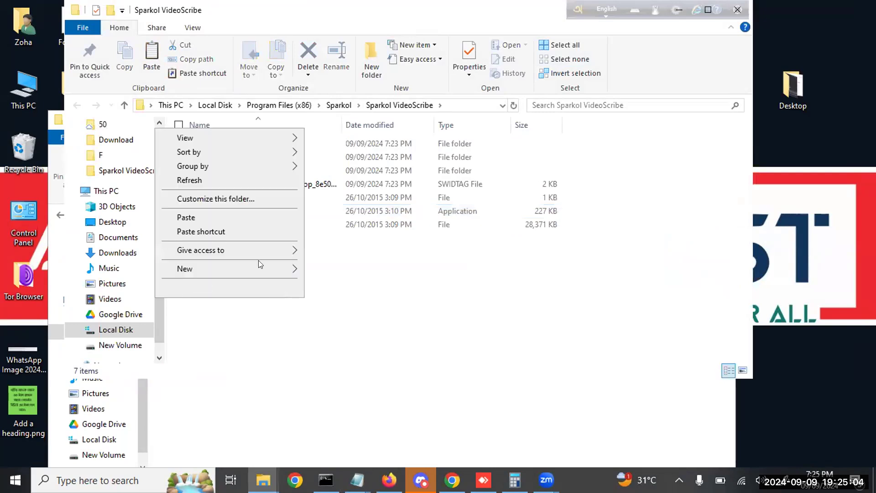
Paste VideoScribeBin into the install folder, replacing the existing file with administrator permission
{"action": "left_click", "coordinate": [232, 223]}
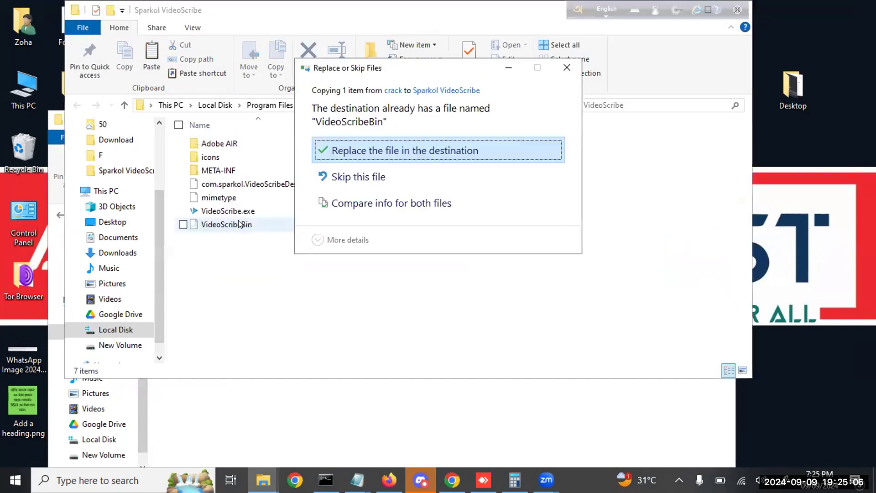
{"action": "left_click", "coordinate": [400, 160]}
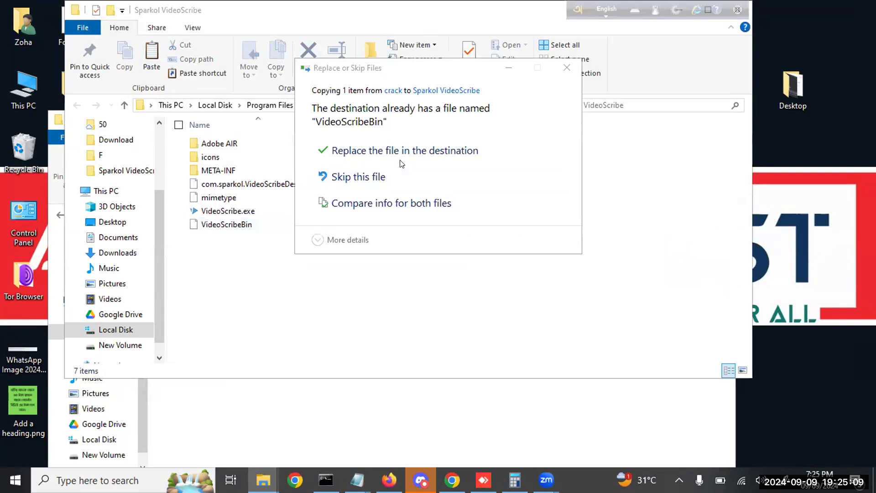
{"action": "left_click", "coordinate": [439, 153]}
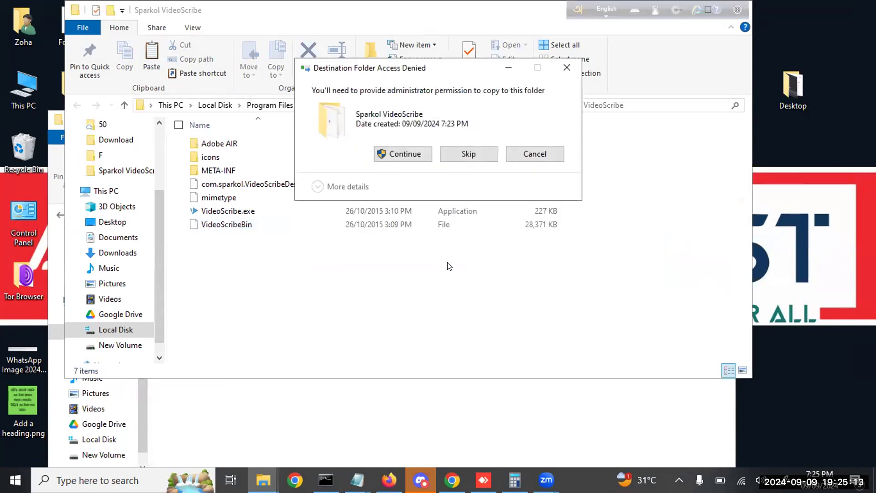
{"action": "left_click", "coordinate": [402, 154]}
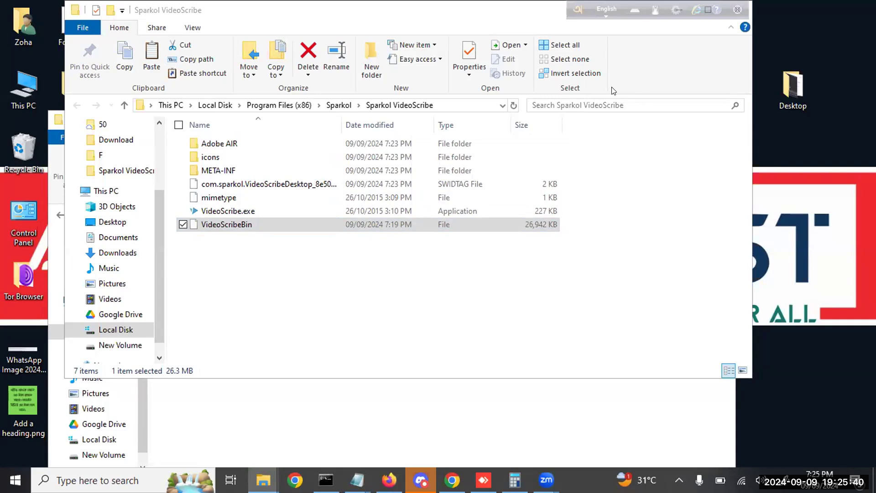
Deselect the replaced VideoScribeBin and restore the program folder window to a smaller size
{"action": "left_click", "coordinate": [290, 270]}
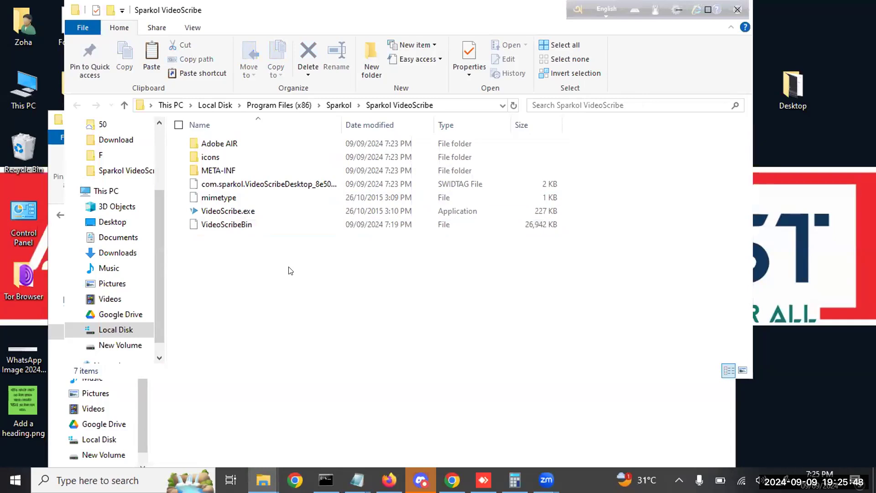
{"action": "double_click", "coordinate": [410, 8]}
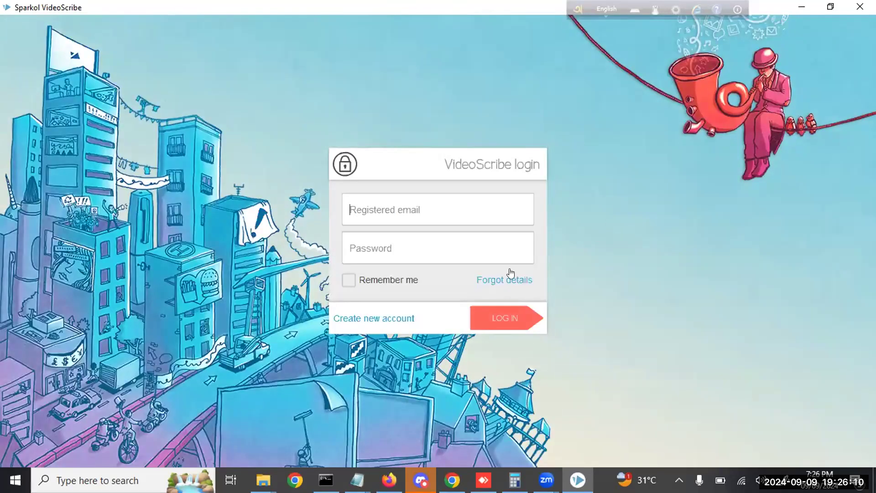
Copy the registration e-mail from Install Notes.txt into the Registered email field
{"action": "left_click", "coordinate": [358, 480]}
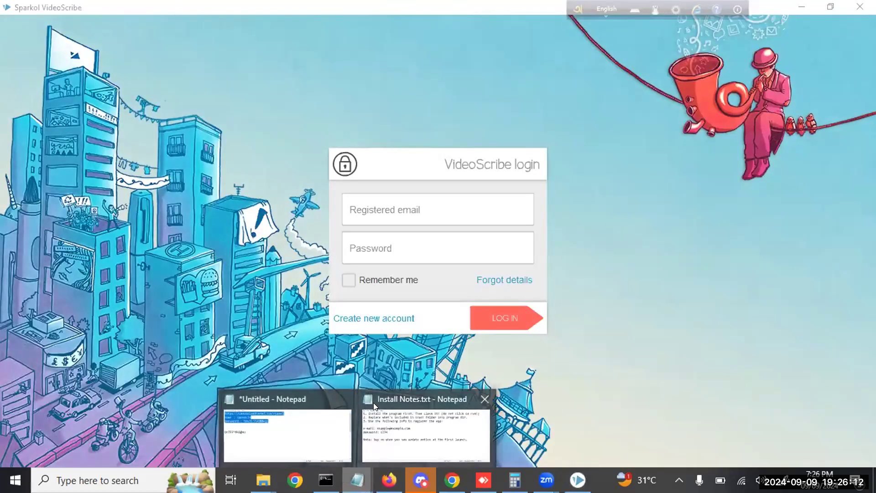
{"action": "left_click", "coordinate": [432, 418]}
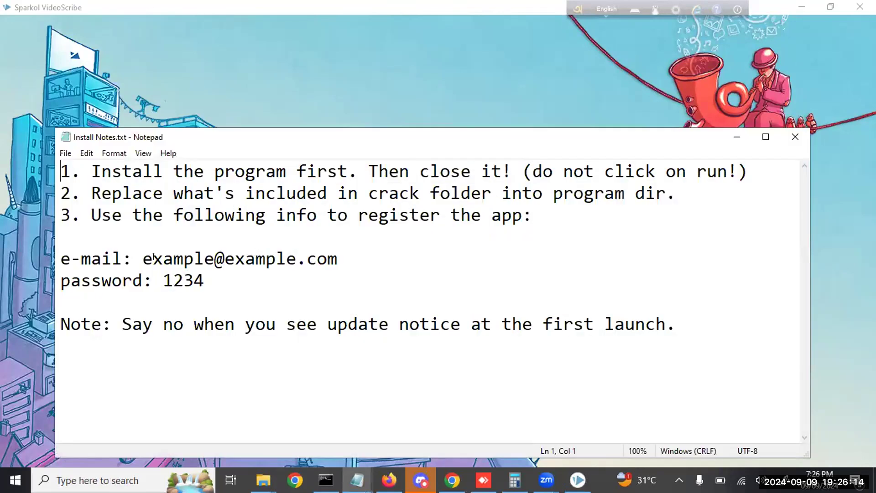
{"action": "left_click_drag", "start_coordinate": [142, 258], "coordinate": [335, 264]}
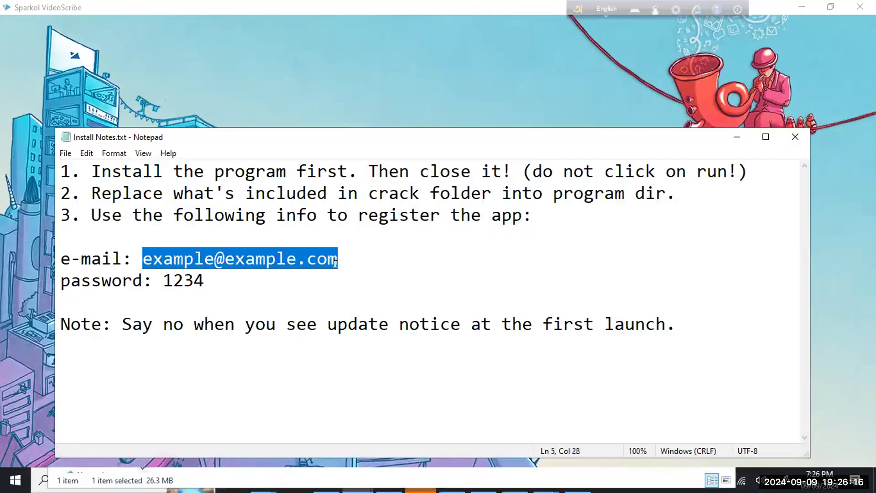
{"action": "key", "text": "ctrl+c"}
{"action": "key", "text": "alt+Tab"}
{"action": "left_click", "coordinate": [463, 211]}
{"action": "key", "text": "ctrl+v"}
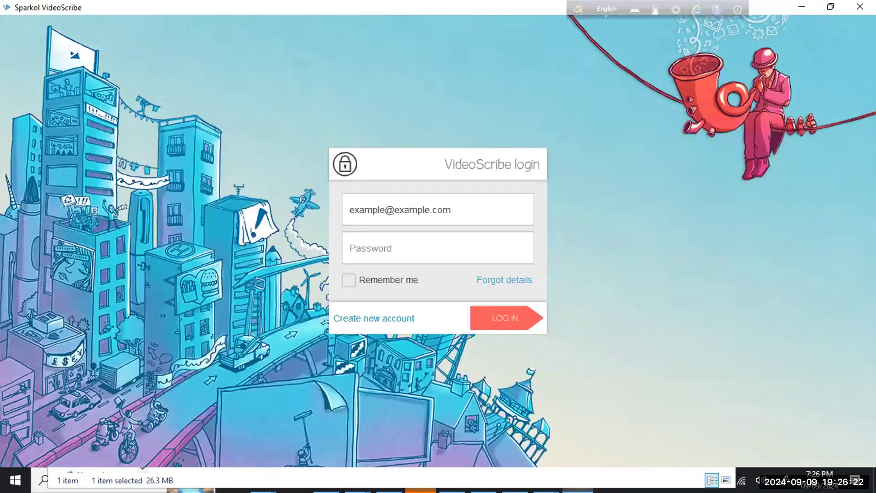
Copy the password from the install notes into the Password field
{"action": "left_click", "coordinate": [196, 476]}
{"action": "left_click", "coordinate": [248, 452]}
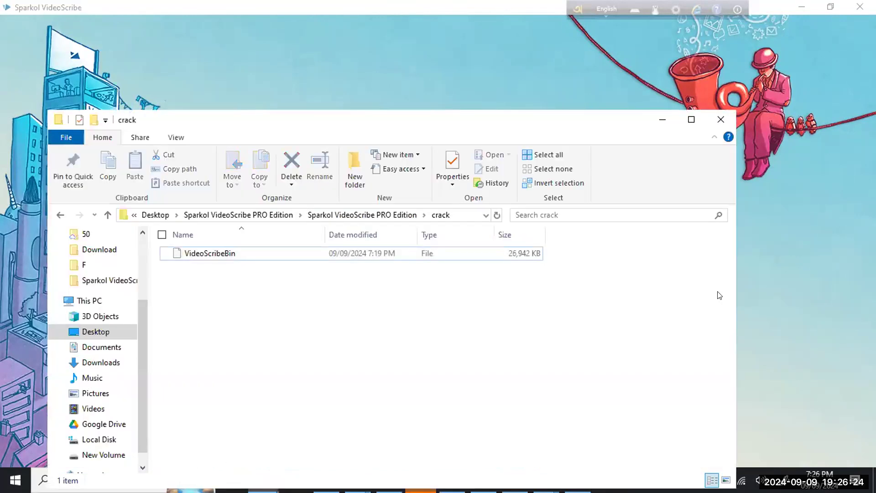
{"action": "key", "text": "alt+Tab"}
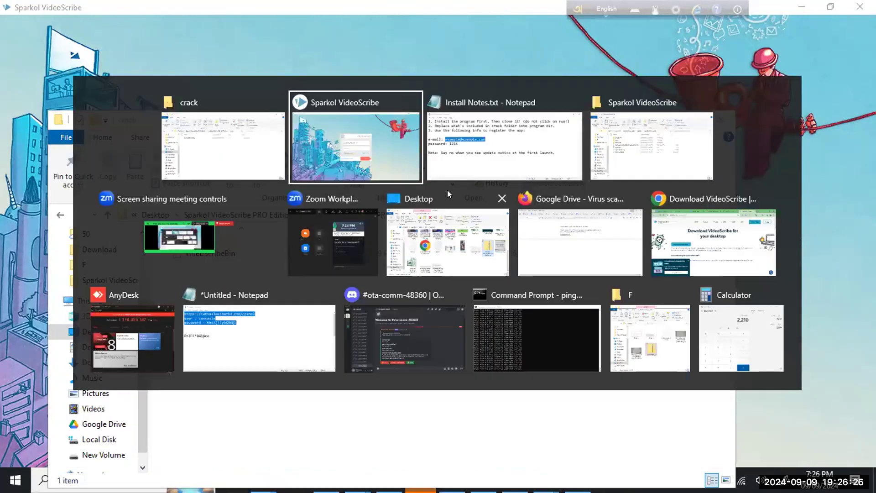
{"action": "left_click", "coordinate": [466, 177]}
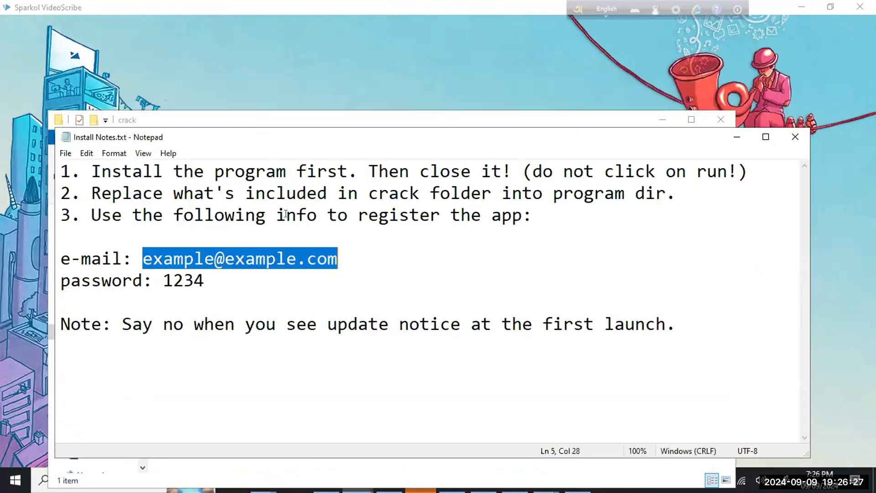
{"action": "double_click", "coordinate": [185, 280]}
{"action": "key", "text": "ctrl+c"}
{"action": "key", "text": "alt+Tab"}
{"action": "left_click", "coordinate": [425, 243]}
{"action": "key", "text": "ctrl+v"}
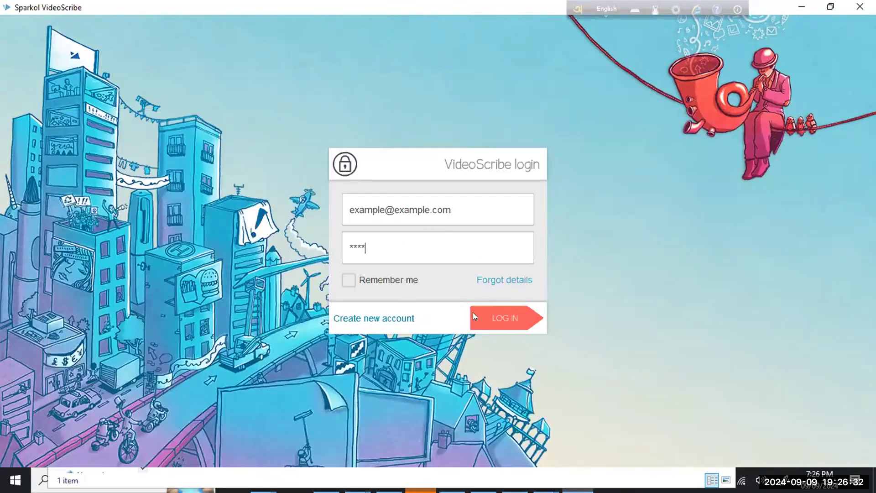
Log in to VideoScribe accepting offline mode, then close the app and confirm
{"action": "left_click", "coordinate": [489, 322]}
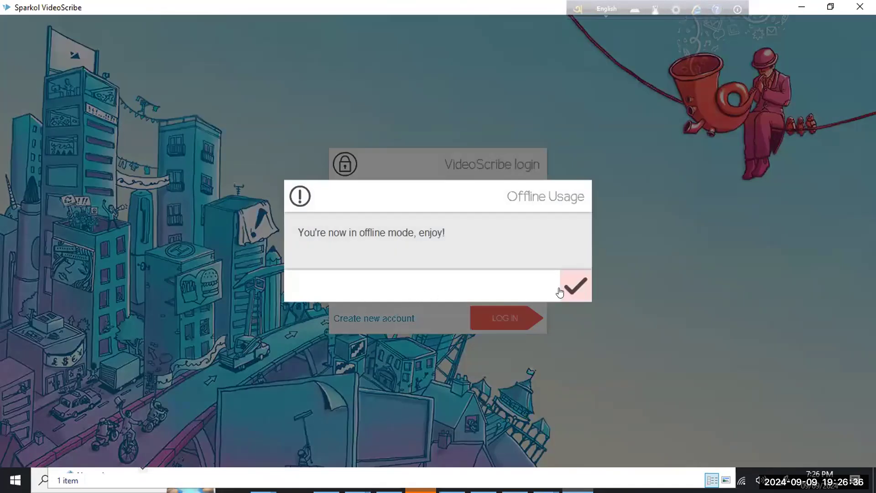
{"action": "left_click", "coordinate": [559, 293]}
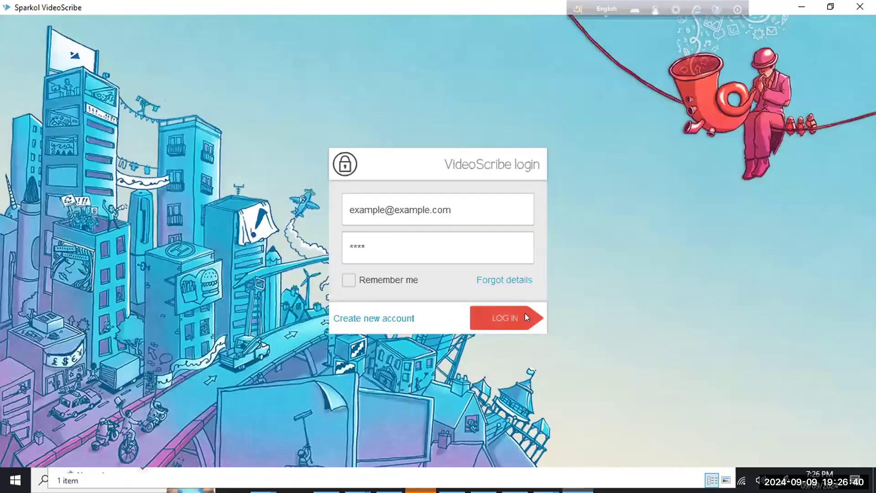
{"action": "left_click", "coordinate": [524, 315]}
{"action": "left_click", "coordinate": [575, 287]}
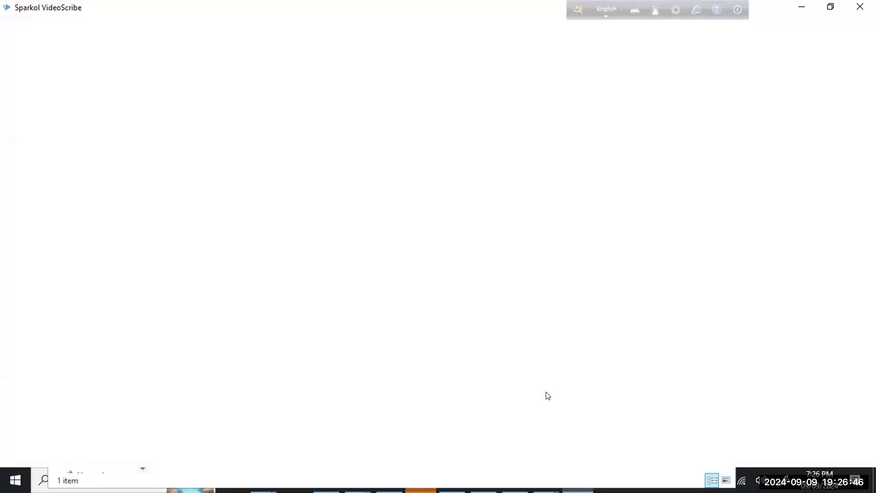
{"action": "left_click", "coordinate": [860, 7]}
{"action": "left_click", "coordinate": [515, 303]}
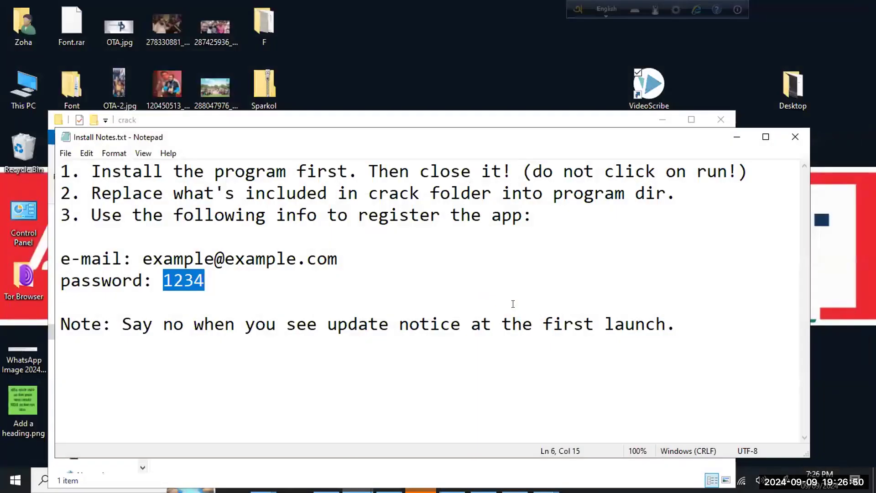
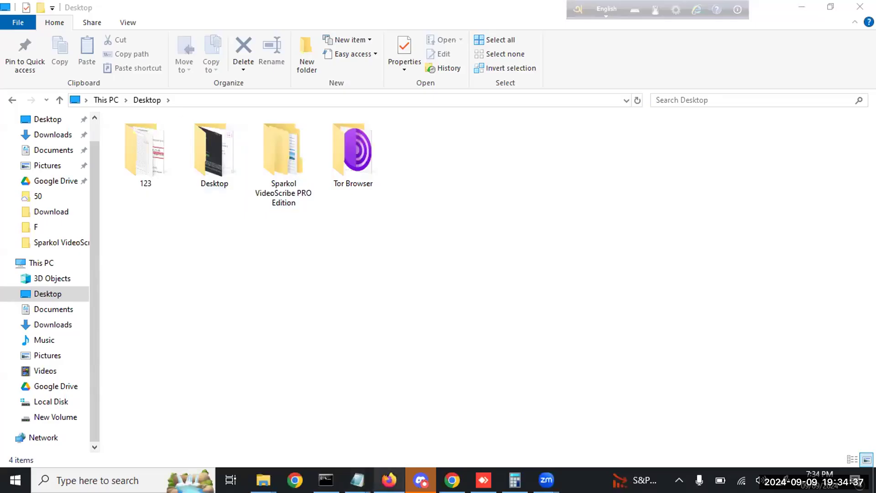
Bring Firefox forward to the Classroom preview of Sparkol VideoScribe PRO Edition.zip, showing its 87 MB folder
{"action": "left_click", "coordinate": [389, 478]}
{"action": "left_click", "coordinate": [110, 32]}
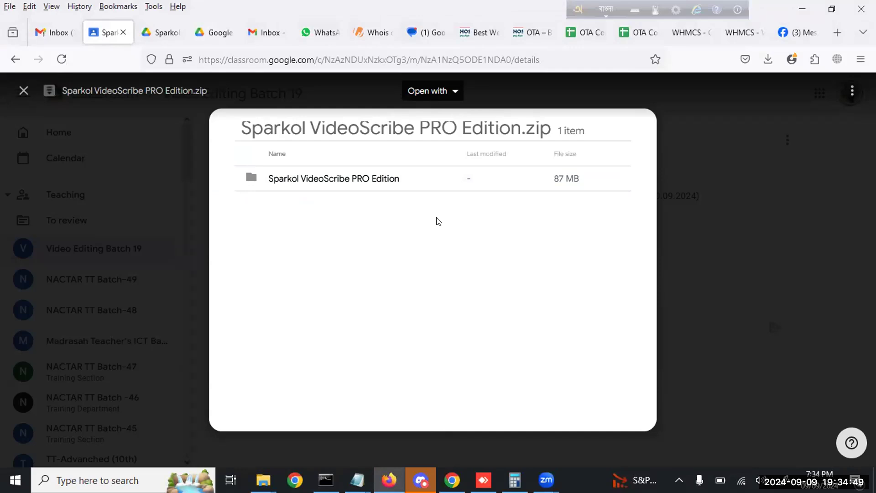
Switch the keyboard to English and open the zip preview in a new window via More actions
{"action": "key", "text": "F12"}
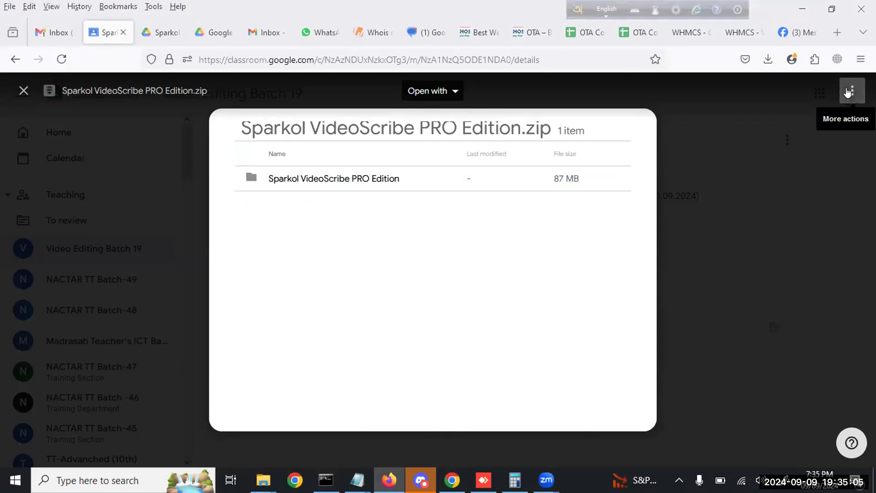
{"action": "left_click", "coordinate": [847, 92]}
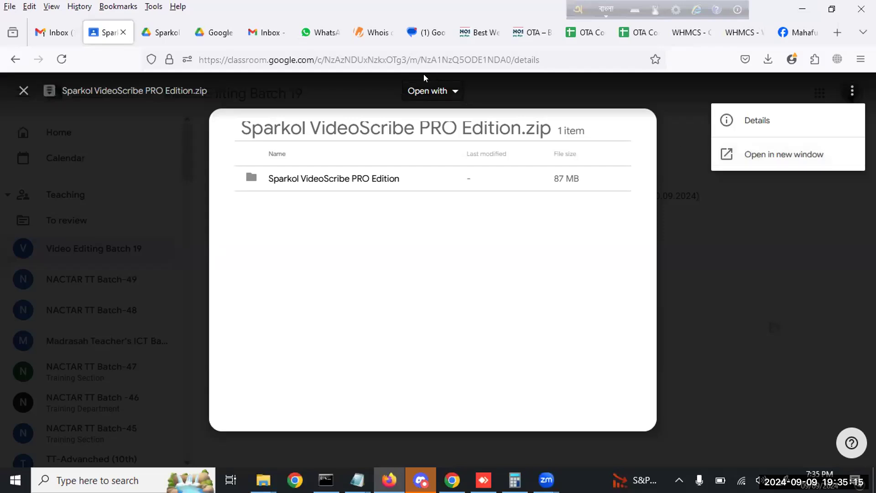
{"action": "left_click", "coordinate": [770, 155]}
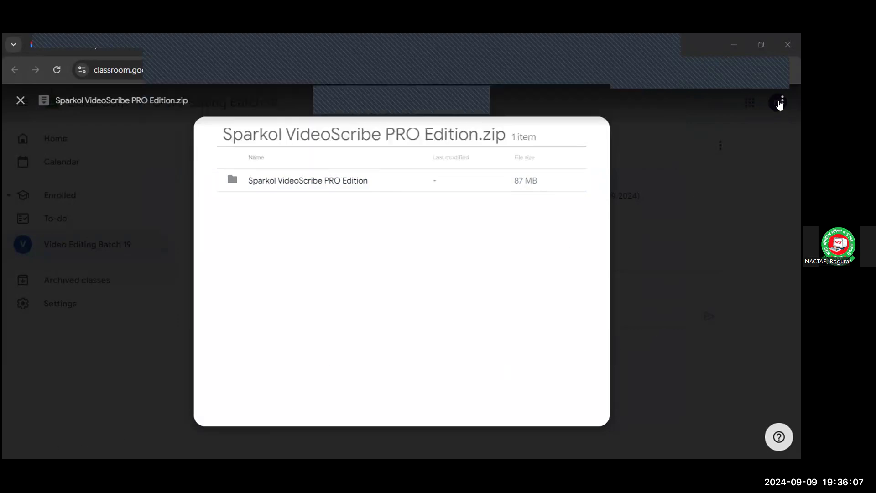
Open Sparkol VideoScribe PRO Edition.zip in Drive and download it despite the virus-scan warning
{"action": "left_click", "coordinate": [714, 161]}
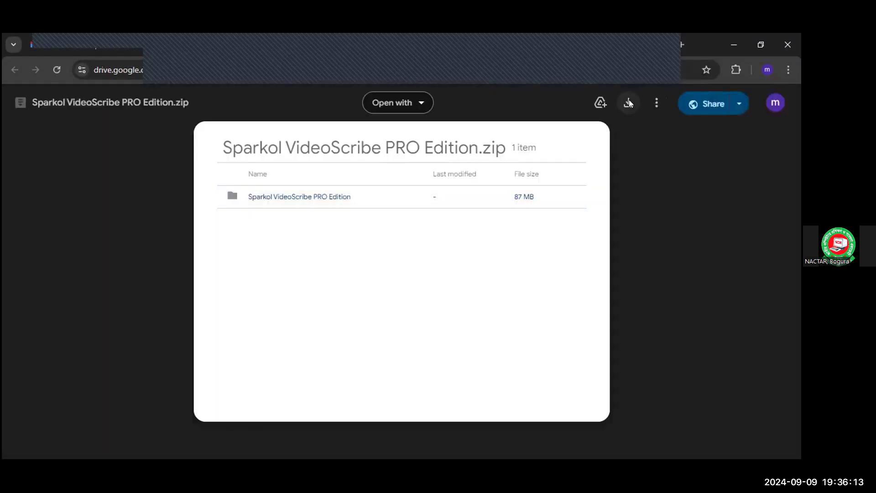
{"action": "left_click", "coordinate": [629, 102]}
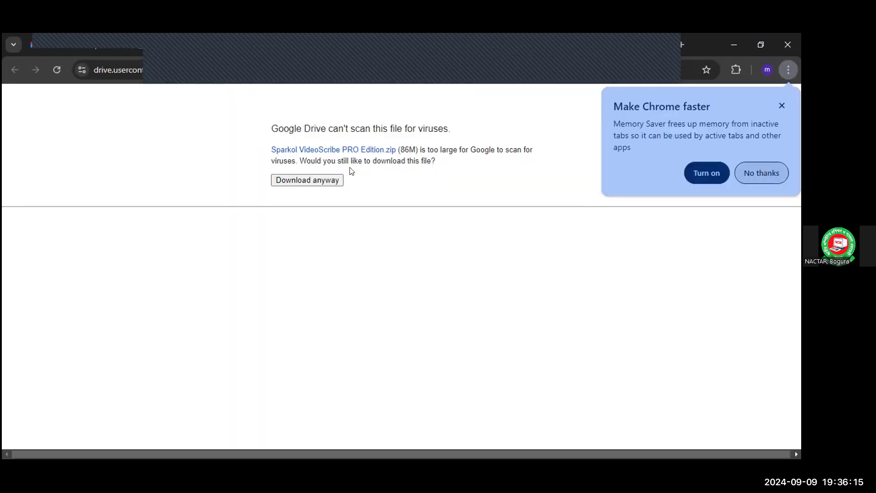
{"action": "left_click", "coordinate": [311, 179]}
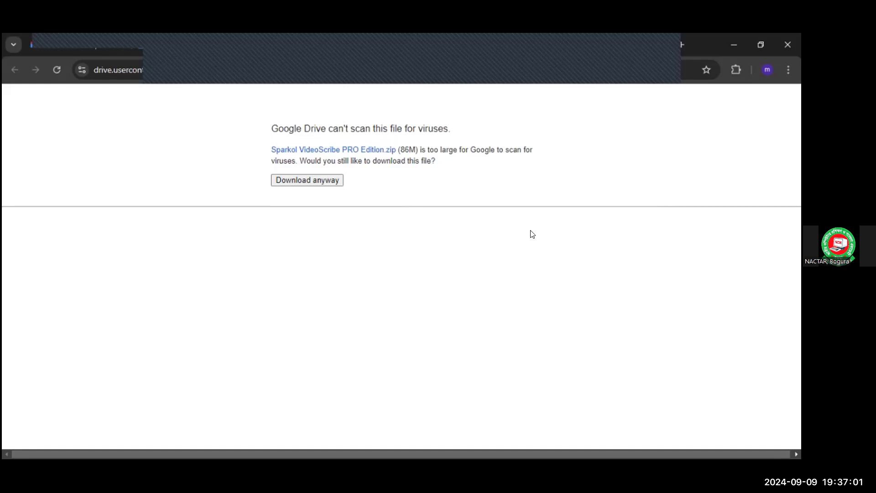
Open Chrome's main menu over the Drive warning page, then close it again
{"action": "left_click", "coordinate": [789, 70]}
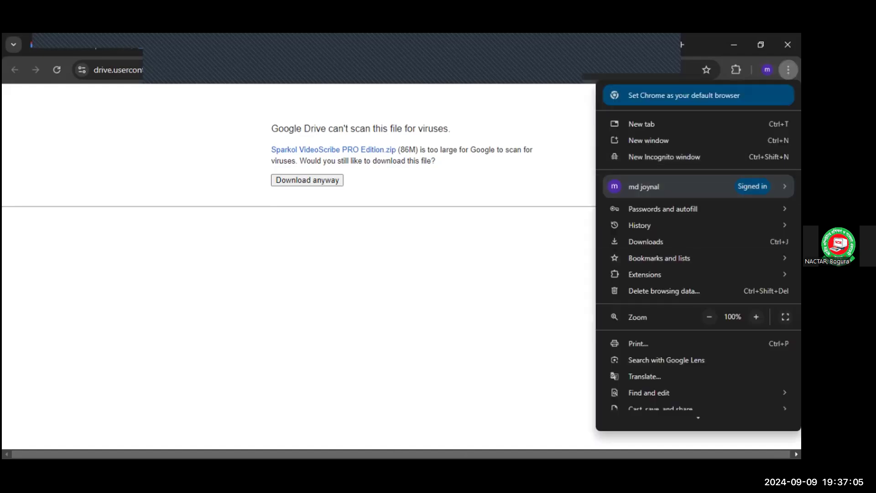
{"action": "left_click", "coordinate": [491, 431]}
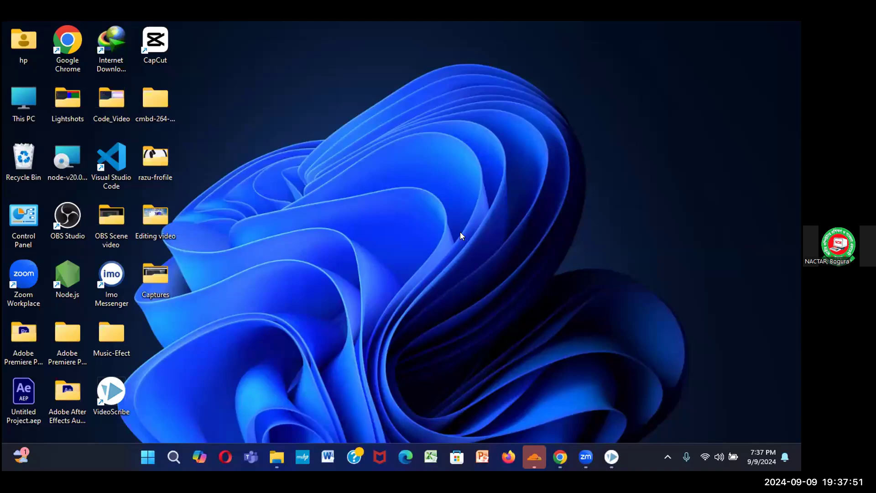
Navigate from This PC to Downloads > Sparkol VideoScribe PRO Edition > Sparkol VideoScribe PRO Edition > crack
{"action": "double_click", "coordinate": [16, 109]}
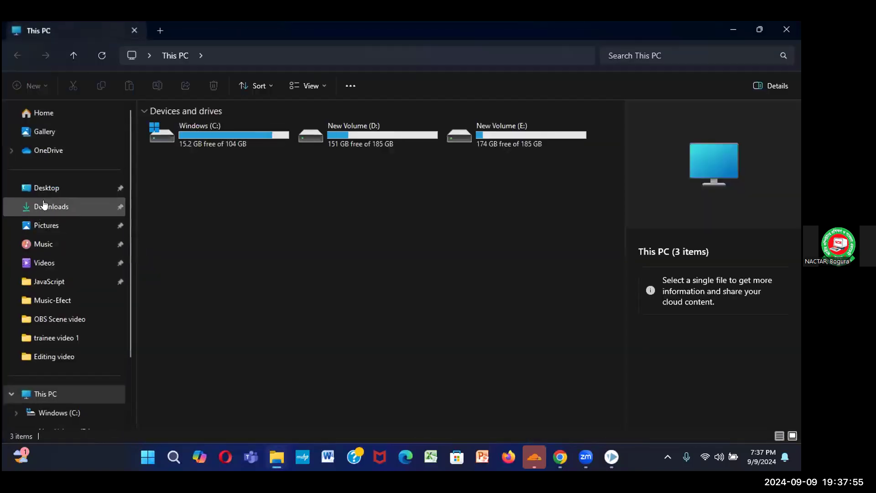
{"action": "left_click", "coordinate": [43, 206]}
{"action": "scroll", "coordinate": [228, 370], "scroll_direction": "down", "scroll_amount": 1}
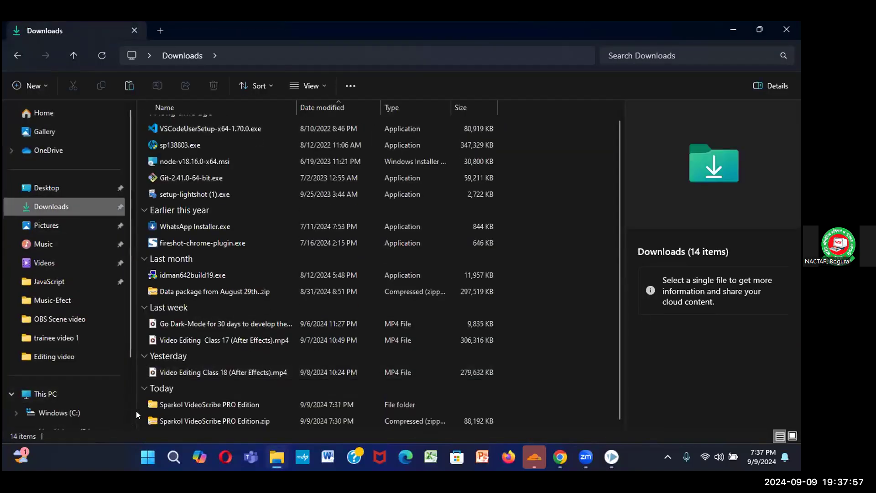
{"action": "double_click", "coordinate": [174, 405]}
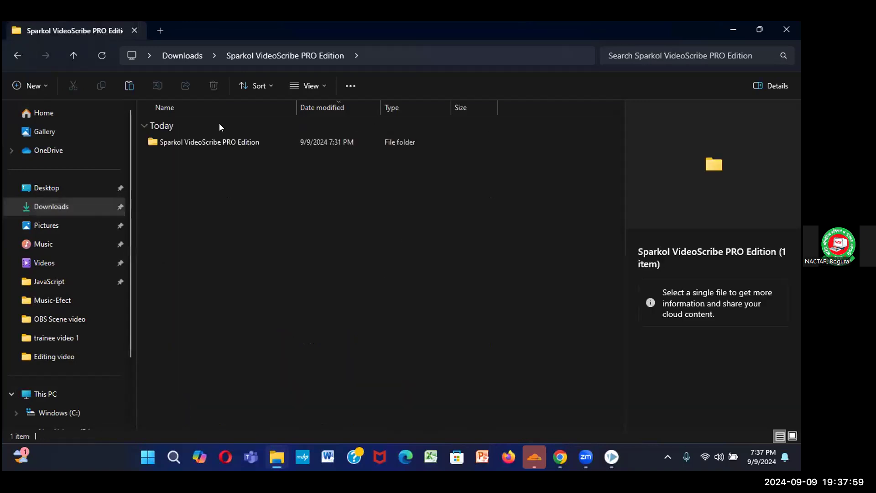
{"action": "double_click", "coordinate": [220, 142]}
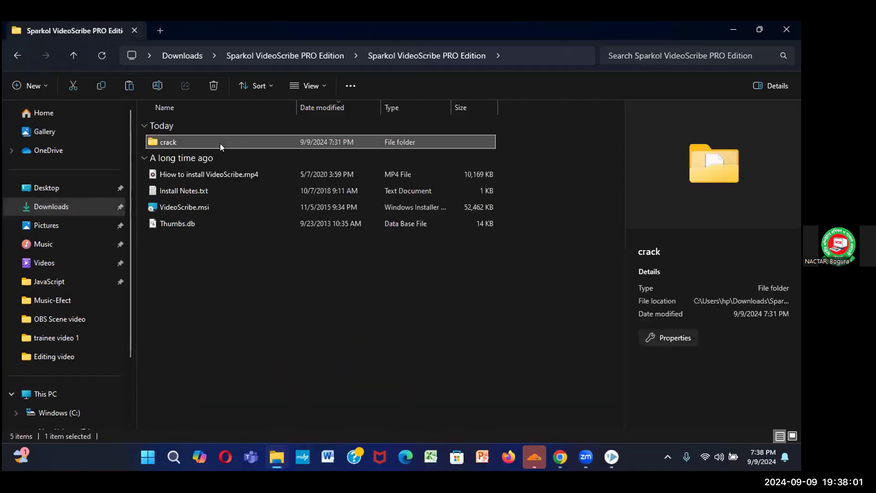
{"action": "double_click", "coordinate": [219, 144]}
Remove the accidental 'VideoScribeBin - Copy' duplicate pasted into the crack folder
{"action": "right_click", "coordinate": [220, 143]}
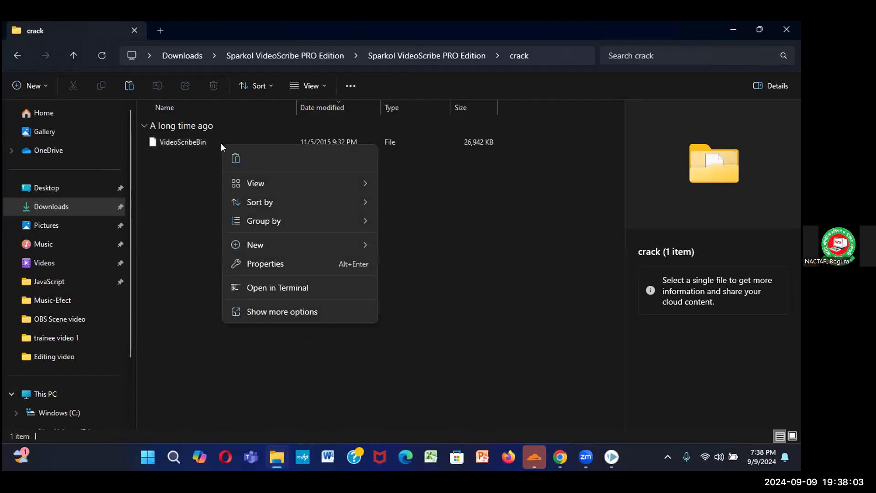
{"action": "left_click", "coordinate": [231, 153]}
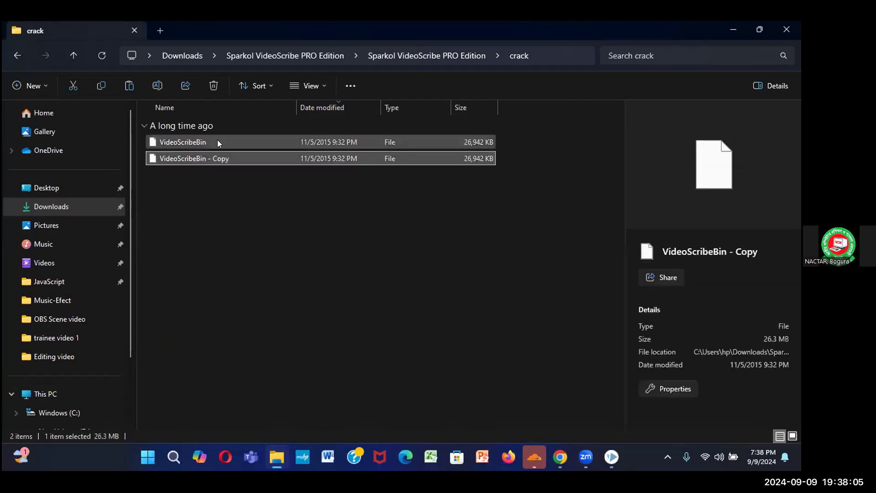
{"action": "right_click", "coordinate": [213, 161]}
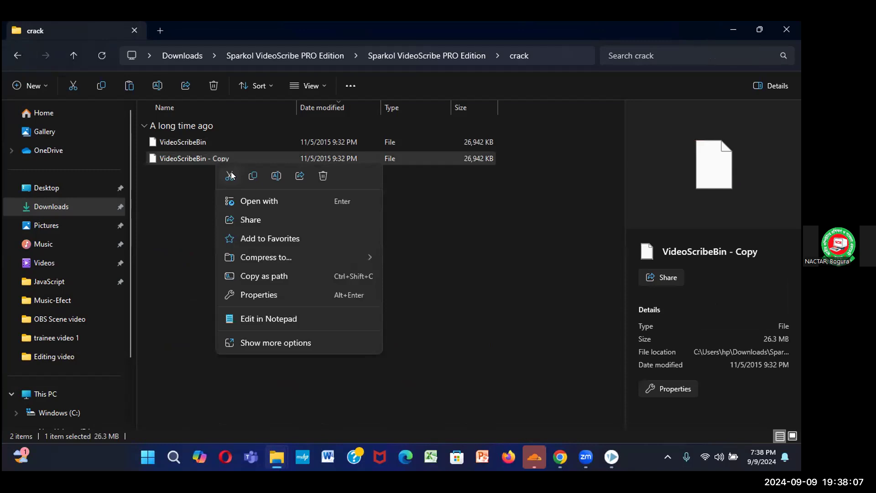
{"action": "left_click", "coordinate": [322, 176]}
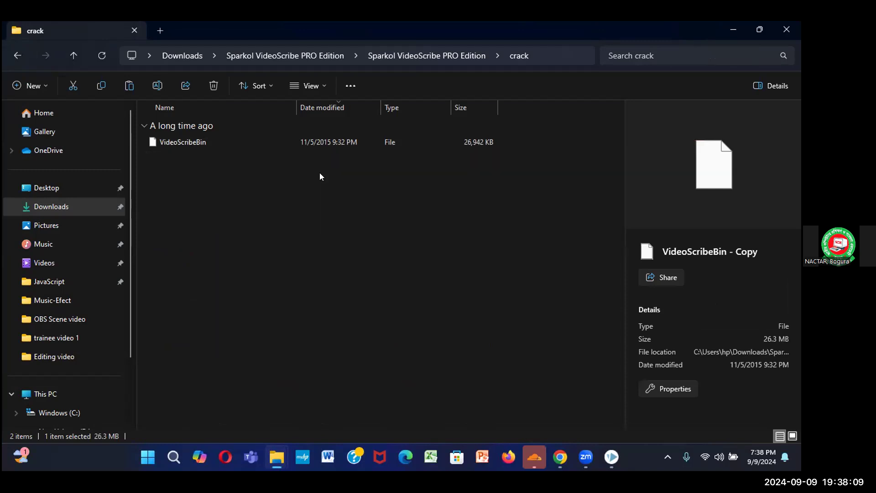
{"action": "right_click", "coordinate": [247, 146]}
{"action": "left_click", "coordinate": [247, 146]}
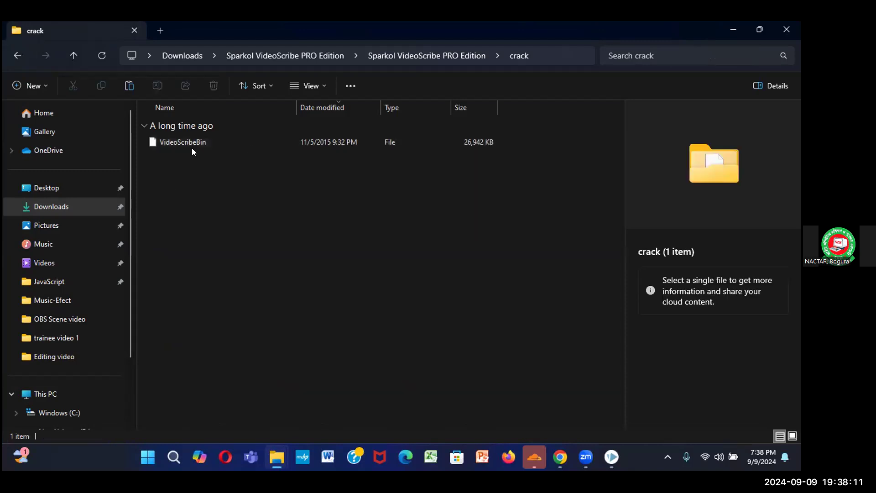
Copy the VideoScribeBin file from the crack folder to the clipboard
{"action": "double_click", "coordinate": [198, 143]}
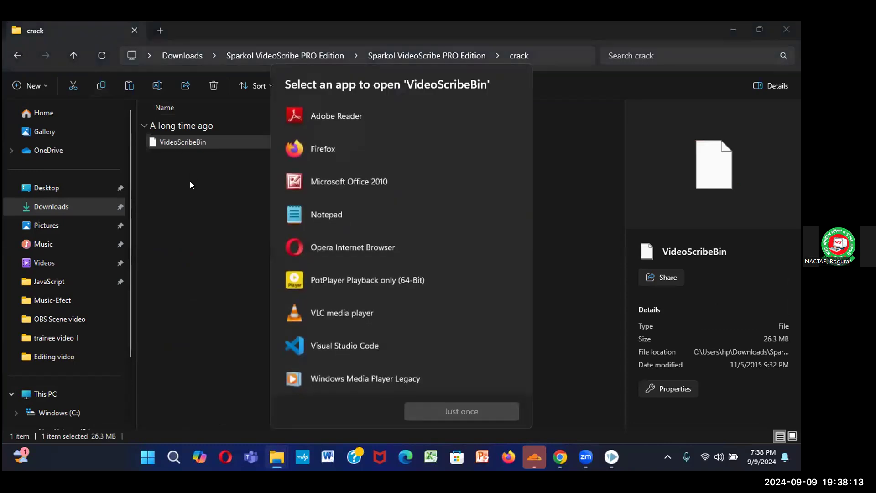
{"action": "left_click", "coordinate": [190, 181]}
{"action": "left_click", "coordinate": [203, 138]}
{"action": "right_click", "coordinate": [203, 139]}
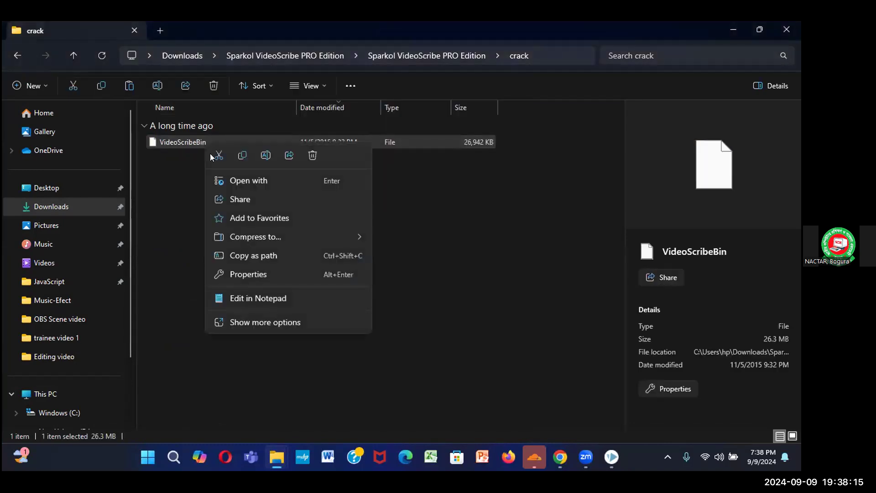
{"action": "left_click", "coordinate": [241, 154]}
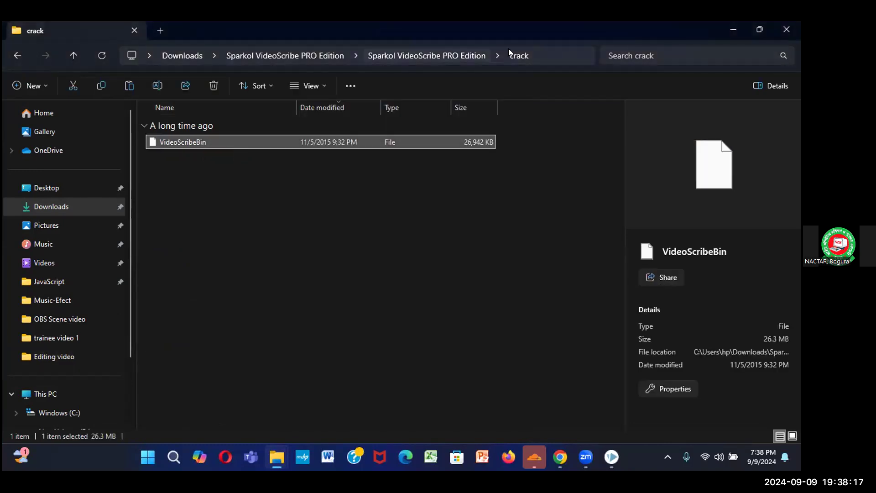
Open the VideoScribe install folder in Program Files (x86)\Sparkol via the shortcut's properties
{"action": "left_click", "coordinate": [733, 29]}
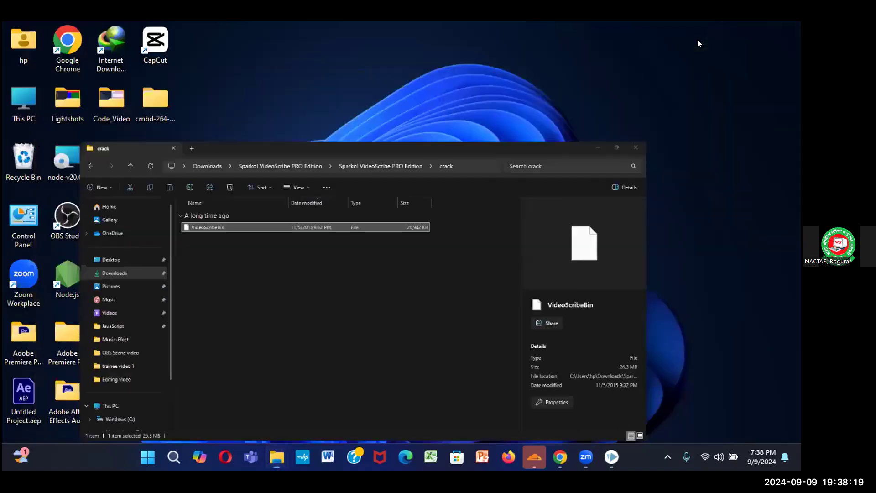
{"action": "right_click", "coordinate": [118, 389]}
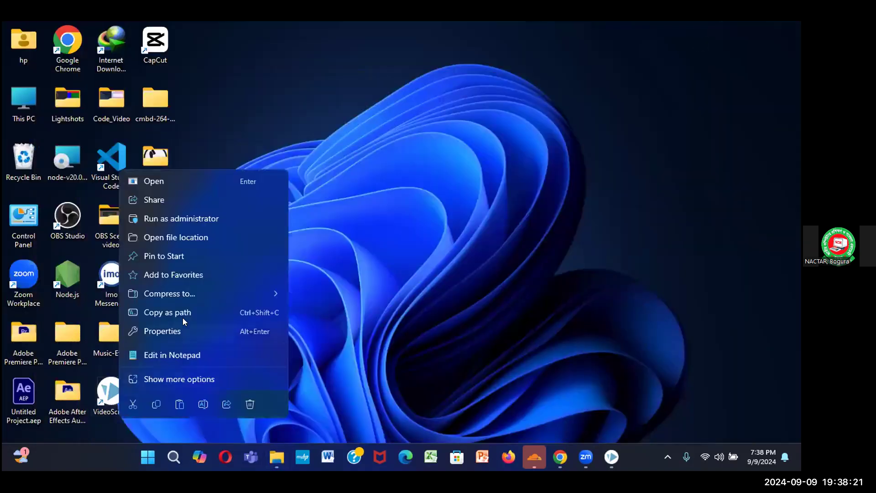
{"action": "left_click", "coordinate": [174, 326]}
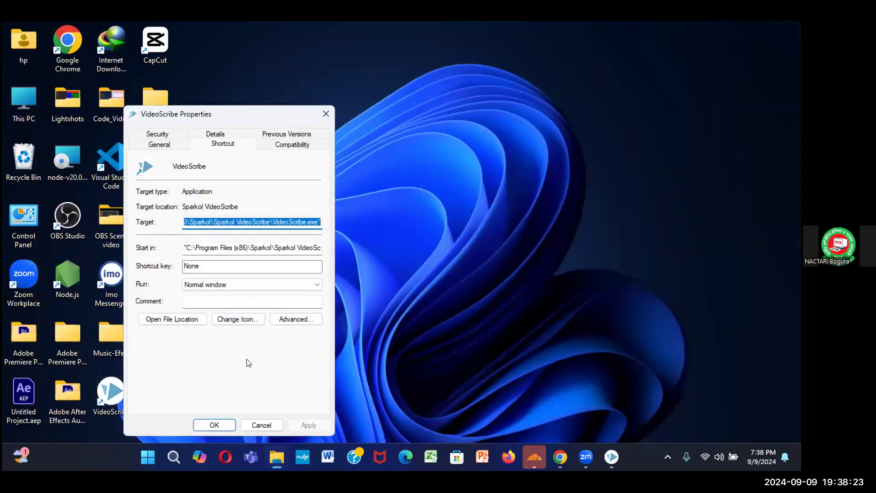
{"action": "left_click_drag", "start_coordinate": [275, 119], "coordinate": [354, 35]}
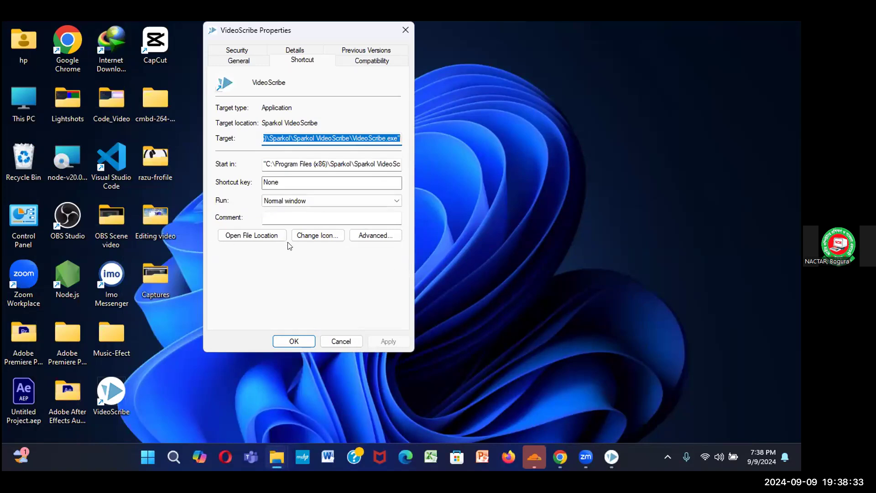
{"action": "left_click", "coordinate": [249, 235]}
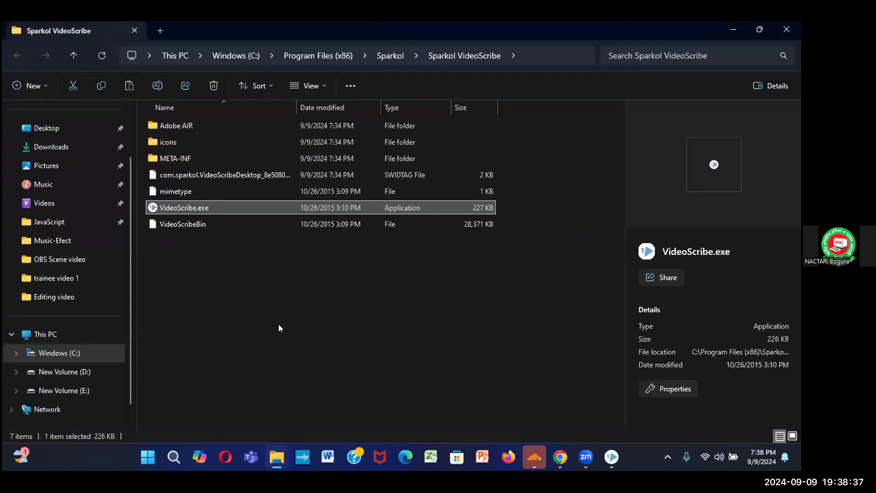
Paste VideoScribeBin there, replacing the existing file with administrator permission
{"action": "key", "text": "ctrl+v"}
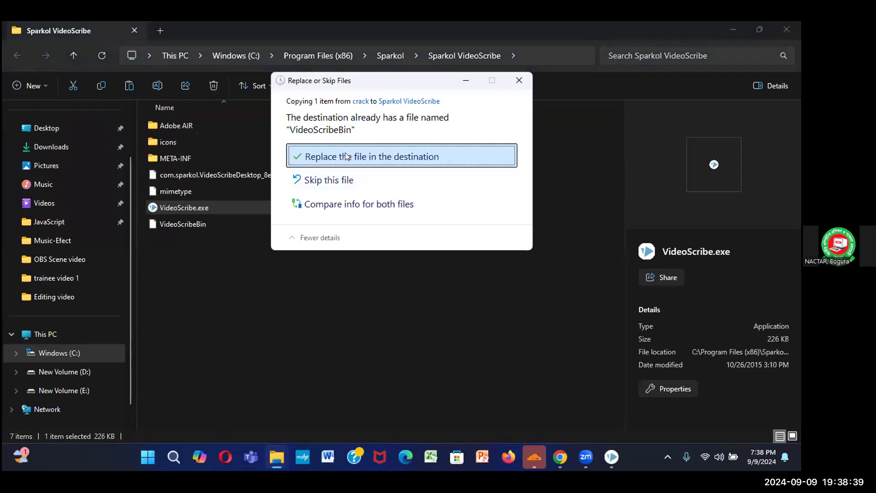
{"action": "left_click", "coordinate": [346, 155]}
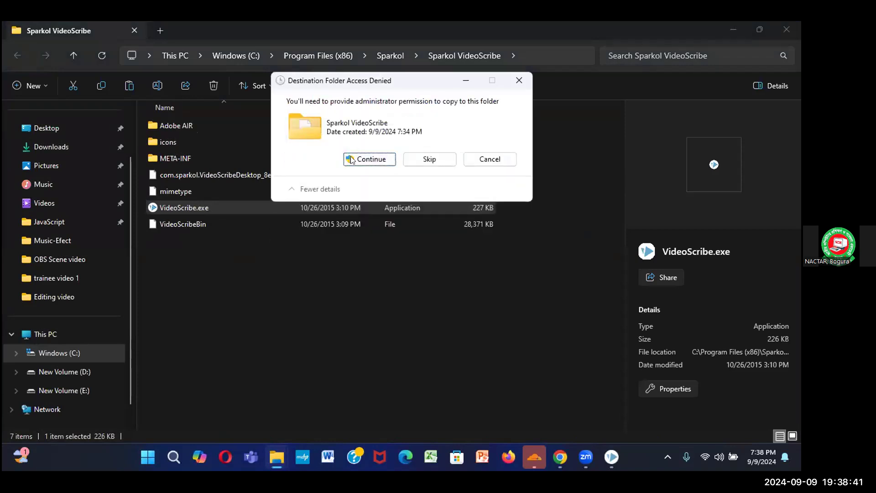
{"action": "left_click", "coordinate": [351, 159]}
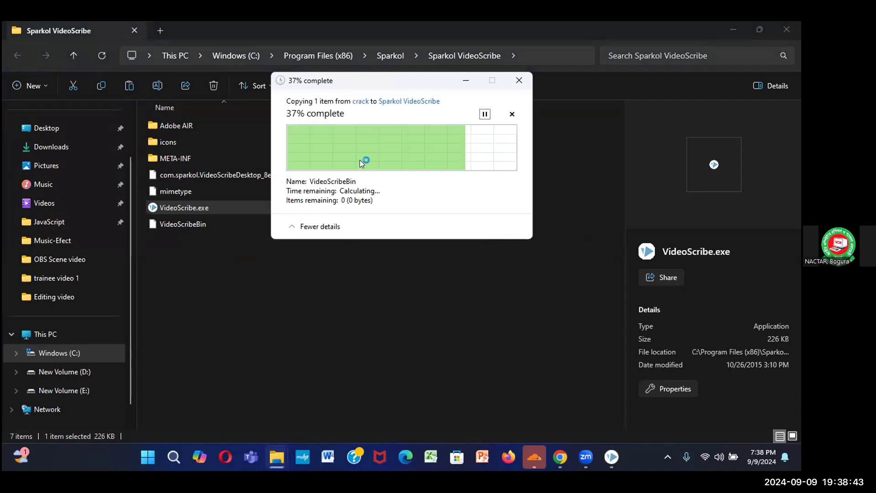
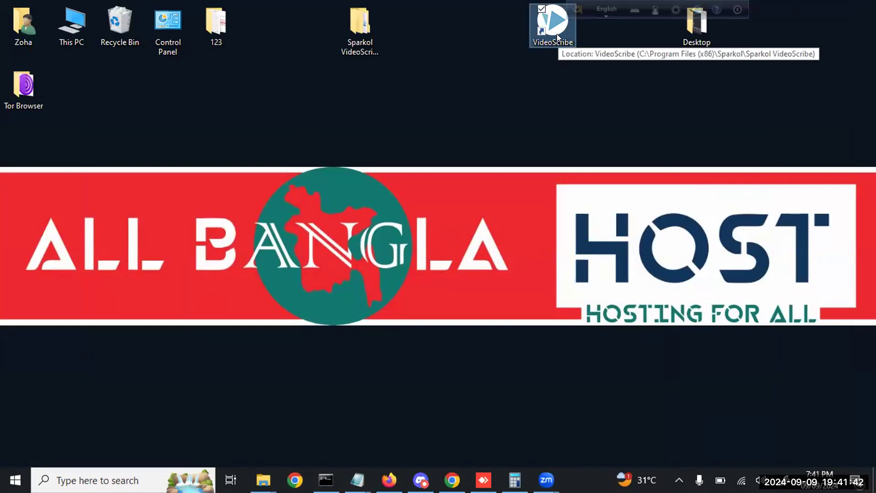
Launch VideoScribe without signing in, decline the unsaved-project recovery, and acknowledge Offline Usage
{"action": "double_click", "coordinate": [557, 34]}
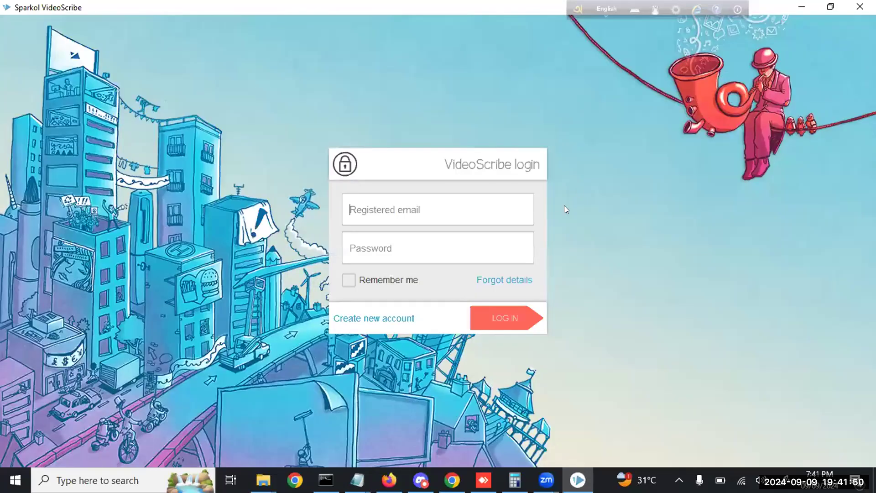
{"action": "left_click", "coordinate": [500, 322]}
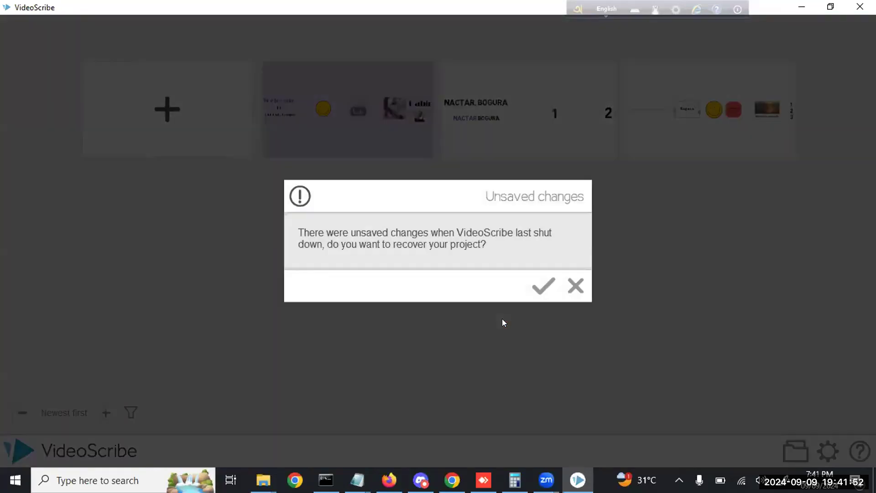
{"action": "left_click", "coordinate": [571, 294]}
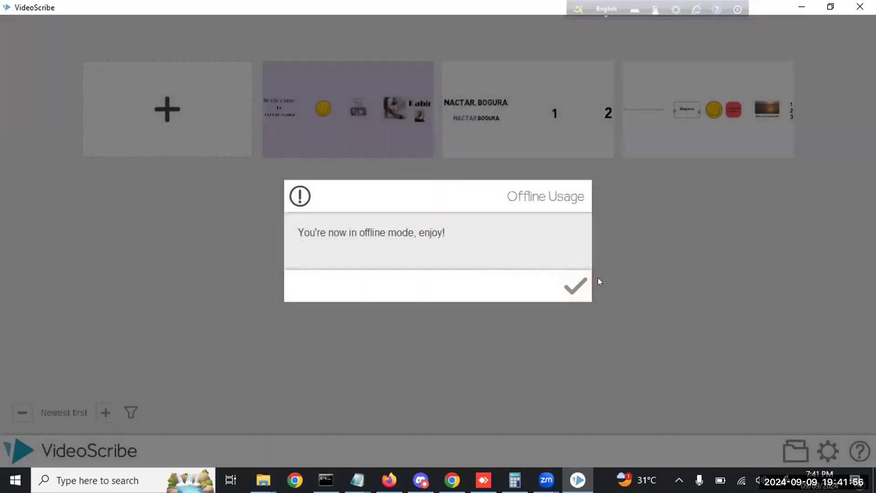
{"action": "left_click", "coordinate": [576, 286]}
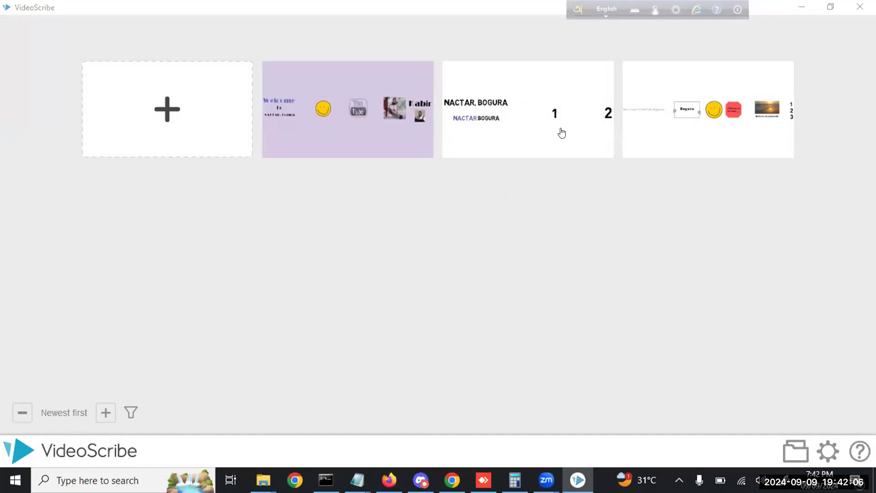
Create a new blank scribe from the gallery's 'Create a new scribe' tile
{"action": "mouse_move", "coordinate": [405, 78]}
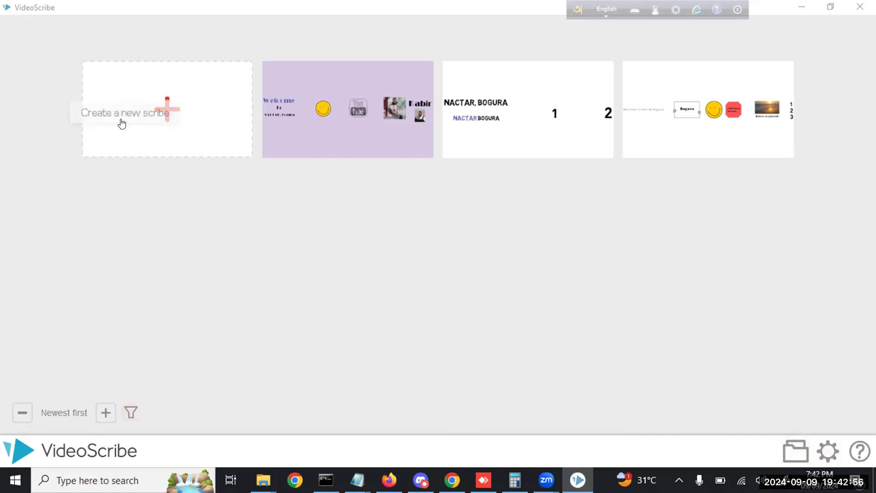
{"action": "left_click", "coordinate": [160, 119]}
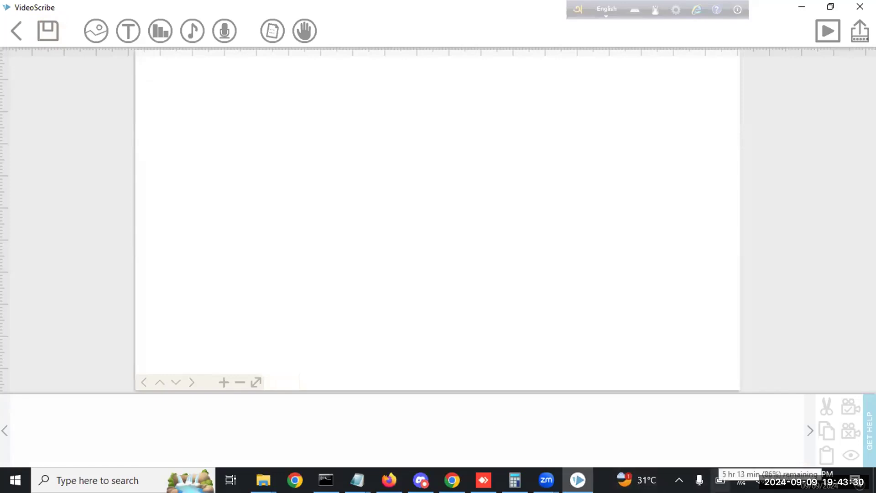
Save the new scribe with the name 'NACTAR' in the base folder
{"action": "left_click", "coordinate": [48, 34]}
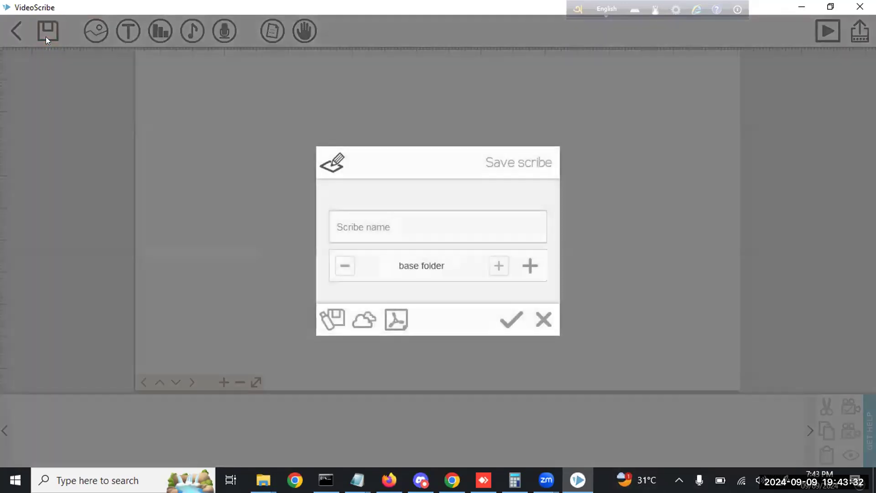
{"action": "left_click", "coordinate": [377, 229]}
{"action": "type", "text": "NACTAR"}
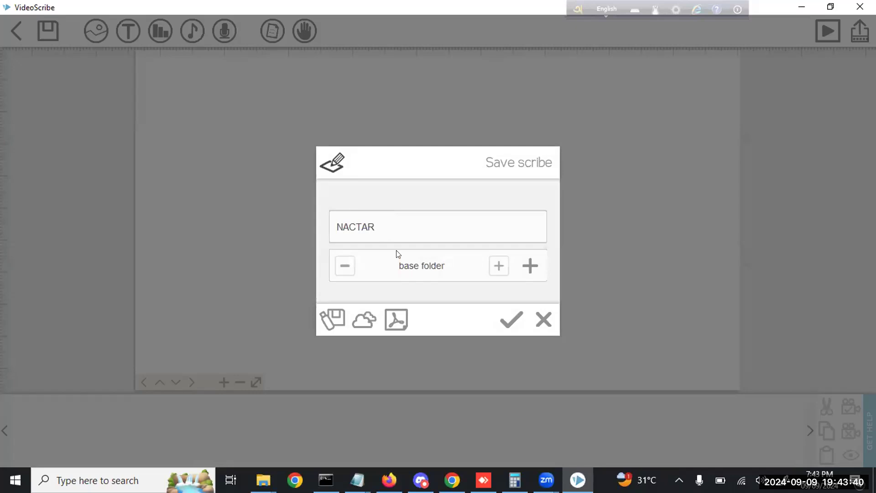
{"action": "left_click", "coordinate": [511, 322]}
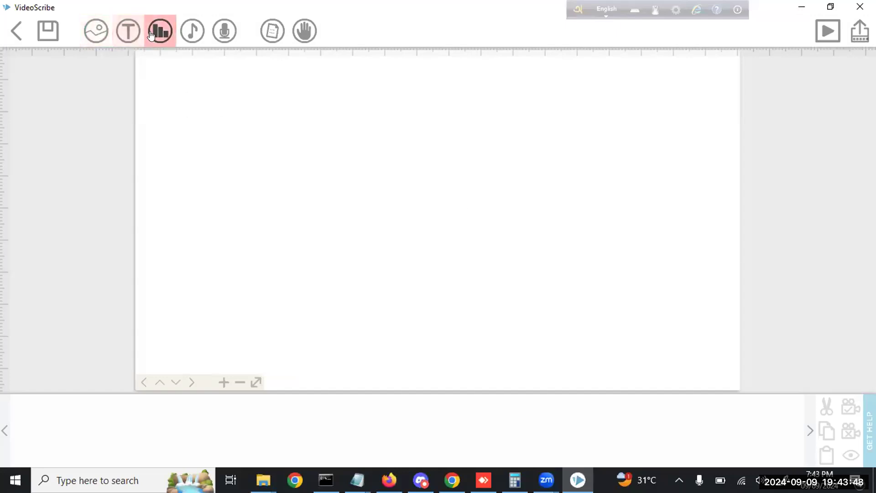
Add a new text element reading 'Welcome To NACTAR, Bogra'
{"action": "left_click", "coordinate": [120, 38]}
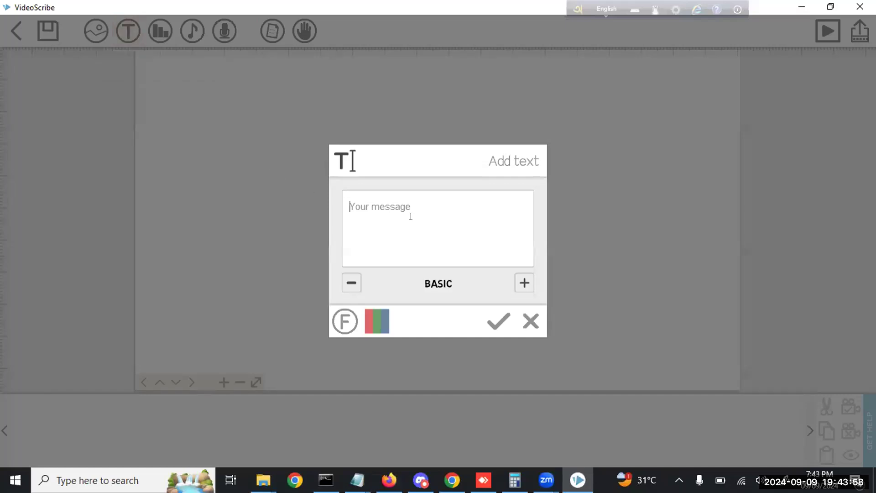
{"action": "type", "text": "Welcome T"}
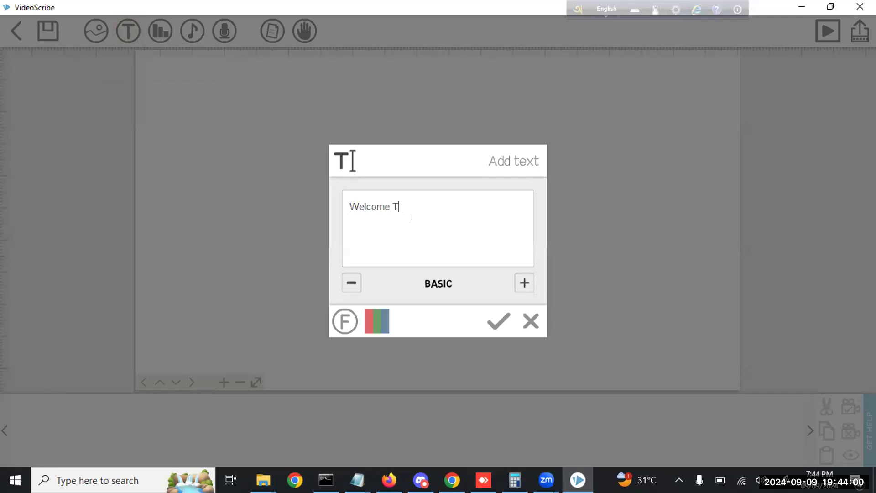
{"action": "type", "text": "o B"}
{"action": "key", "text": "BackSpace"}
{"action": "type", "text": "NACTAR"}
{"action": "type", "text": ", Bogra"}
Set the text's font to Jokerman, importing it with basic characters
{"action": "left_click", "coordinate": [345, 318]}
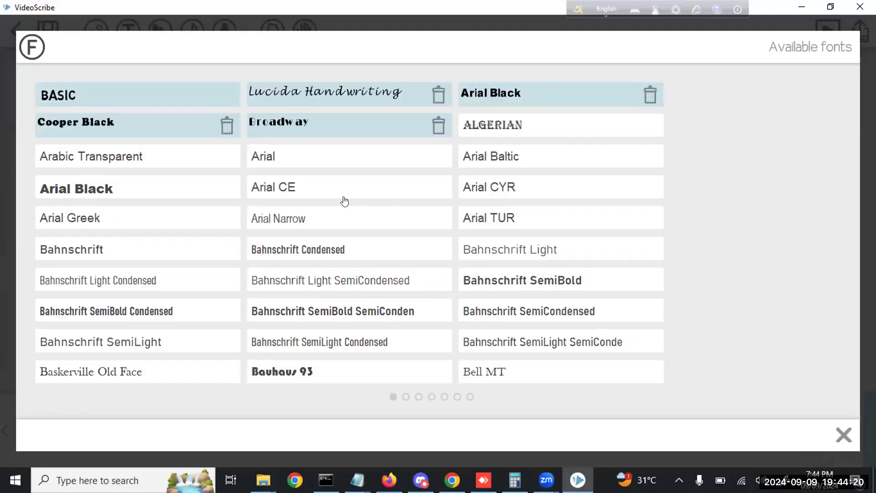
{"action": "left_click", "coordinate": [119, 130]}
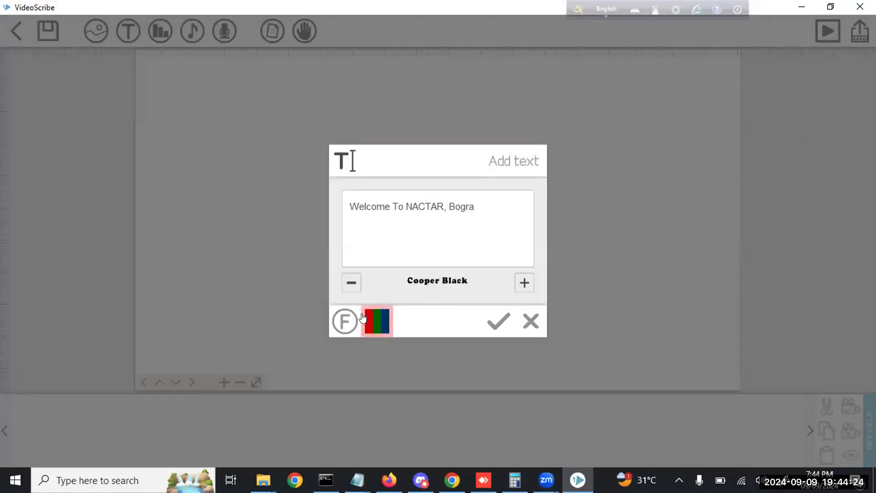
{"action": "left_click", "coordinate": [344, 319]}
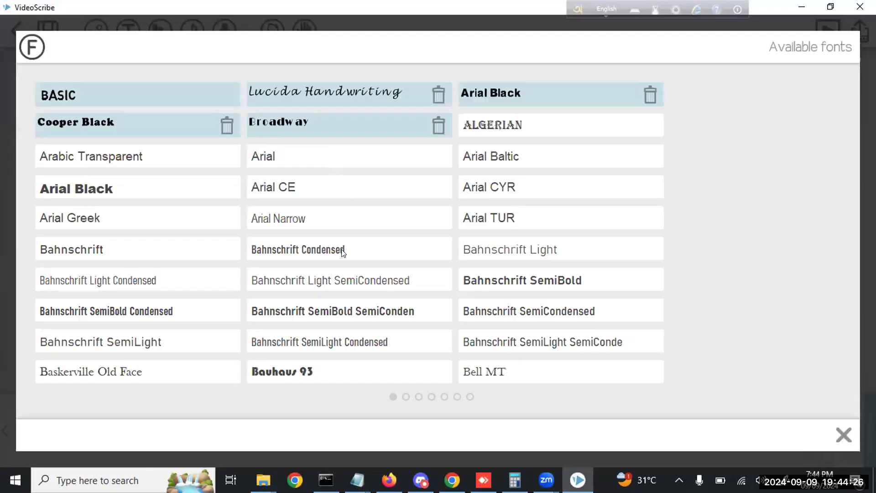
{"action": "scroll", "coordinate": [340, 256], "scroll_direction": "down", "scroll_amount": 2}
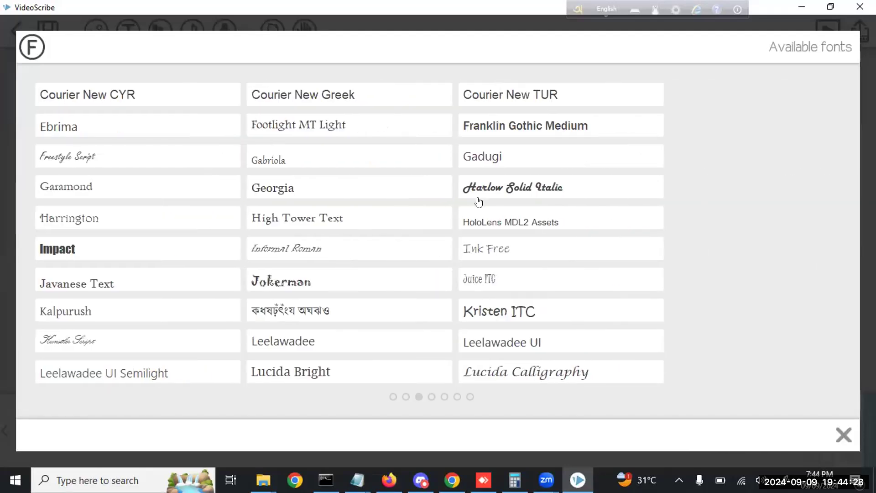
{"action": "left_click", "coordinate": [322, 281]}
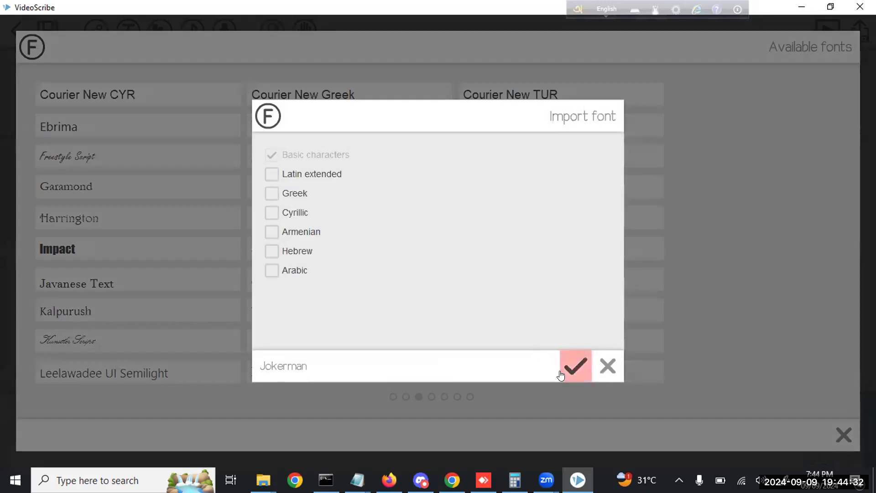
{"action": "left_click", "coordinate": [581, 364]}
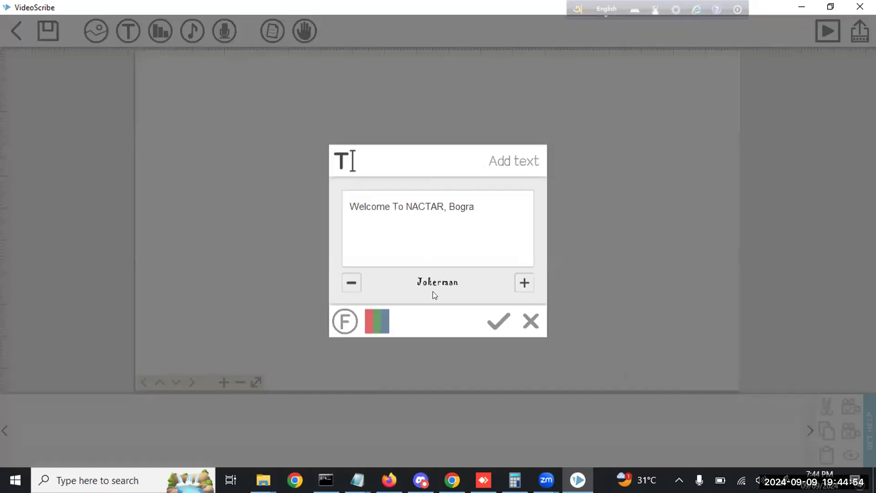
Colour the text dark red and place it on the canvas
{"action": "left_click", "coordinate": [379, 322]}
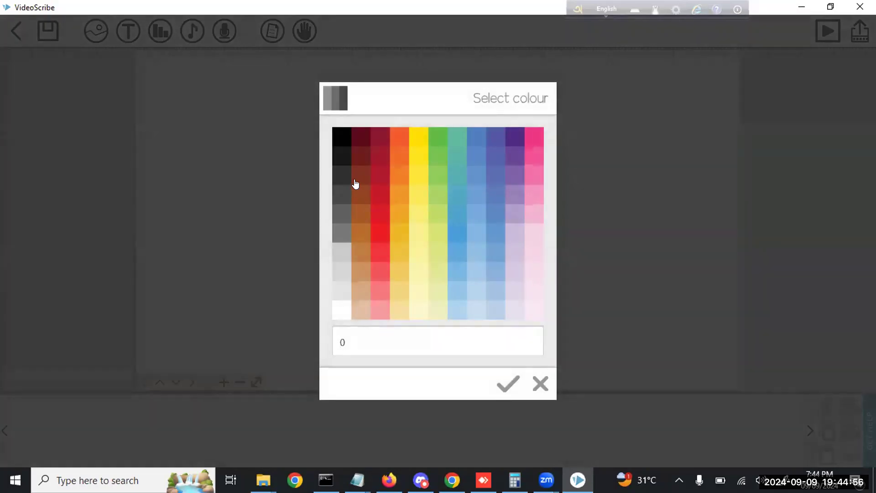
{"action": "left_click", "coordinate": [343, 163]}
{"action": "left_click", "coordinate": [422, 305]}
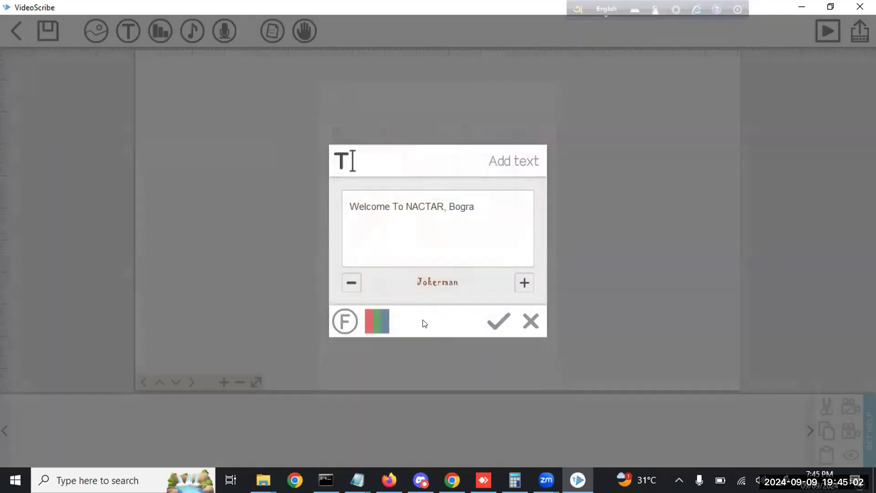
{"action": "left_click", "coordinate": [496, 326]}
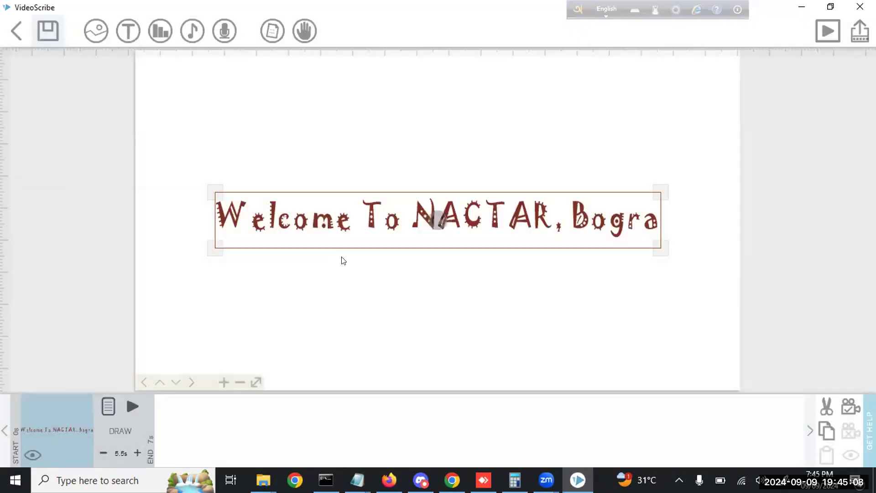
Correct the caption to 'Welcome To NACTAR, Bogura' and enlarge it on the canvas
{"action": "left_click", "coordinate": [108, 406]}
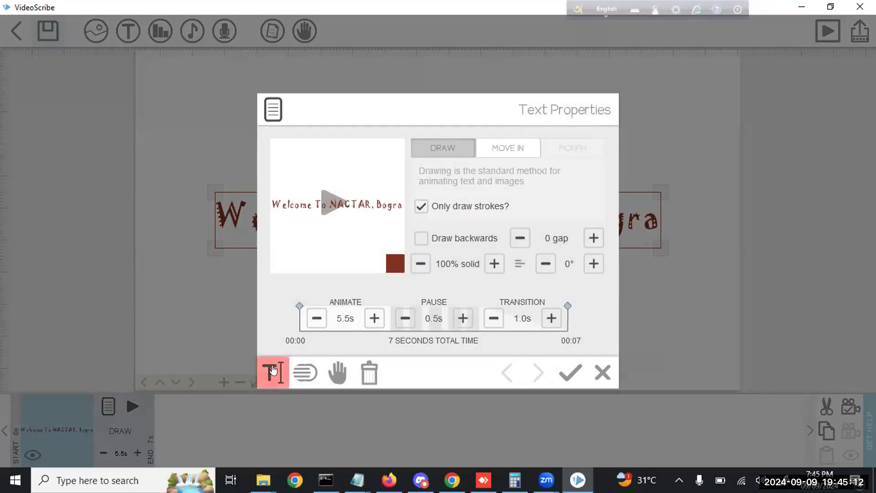
{"action": "left_click", "coordinate": [278, 367]}
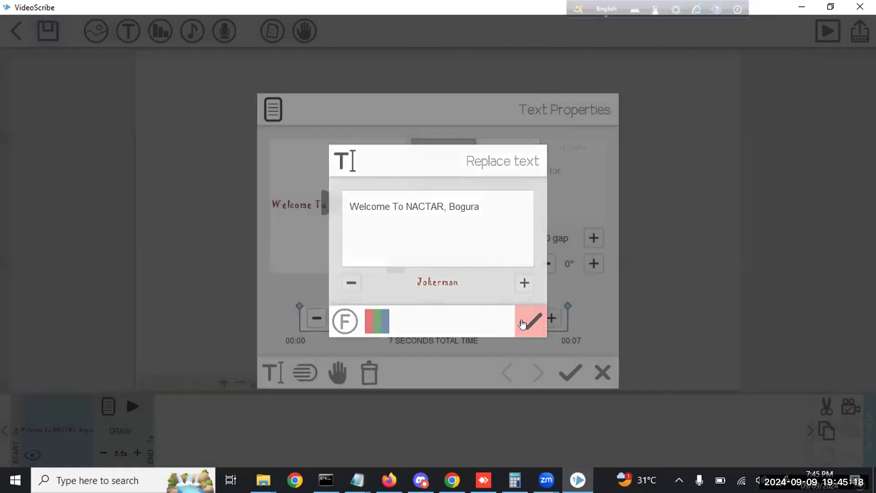
{"action": "left_click", "coordinate": [529, 321]}
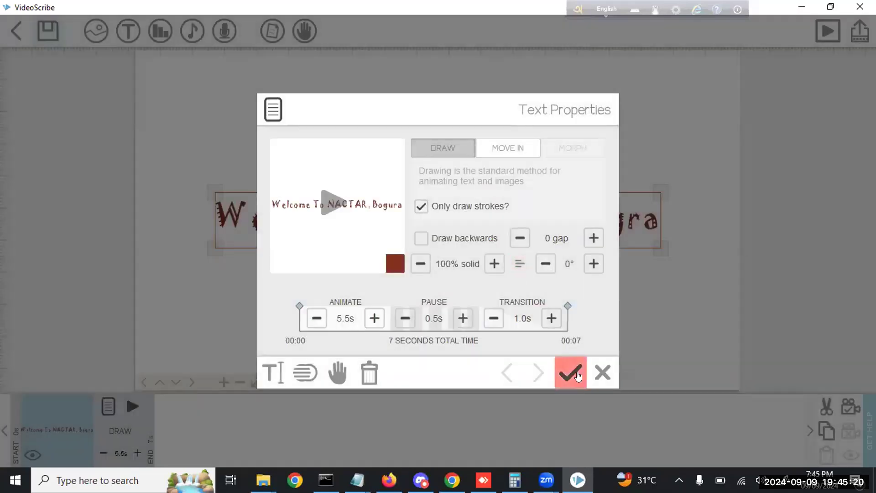
{"action": "left_click", "coordinate": [578, 375]}
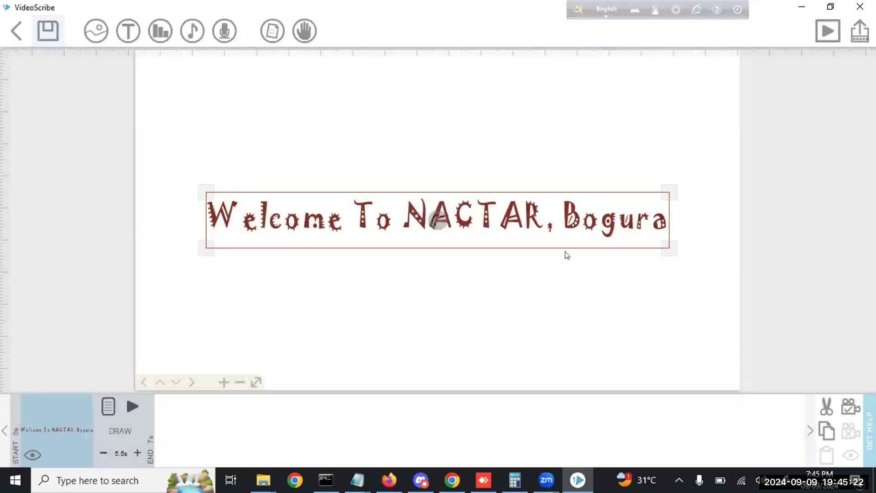
{"action": "mouse_move", "coordinate": [669, 249]}
{"action": "left_mouse_down"}
{"action": "mouse_move", "coordinate": [673, 255]}
{"action": "mouse_move", "coordinate": [662, 250]}
{"action": "left_mouse_up"}
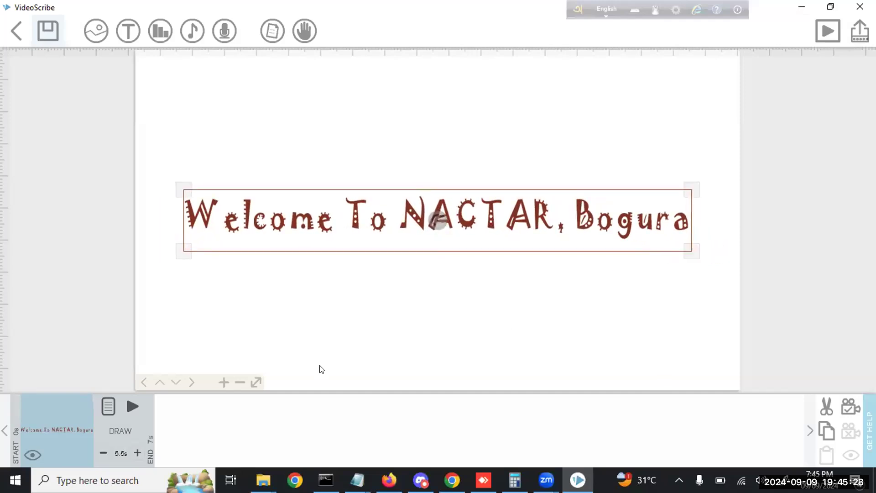
Switch the title's font from Jokerman to Bauhaus 93, importing the font
{"action": "left_click", "coordinate": [107, 406]}
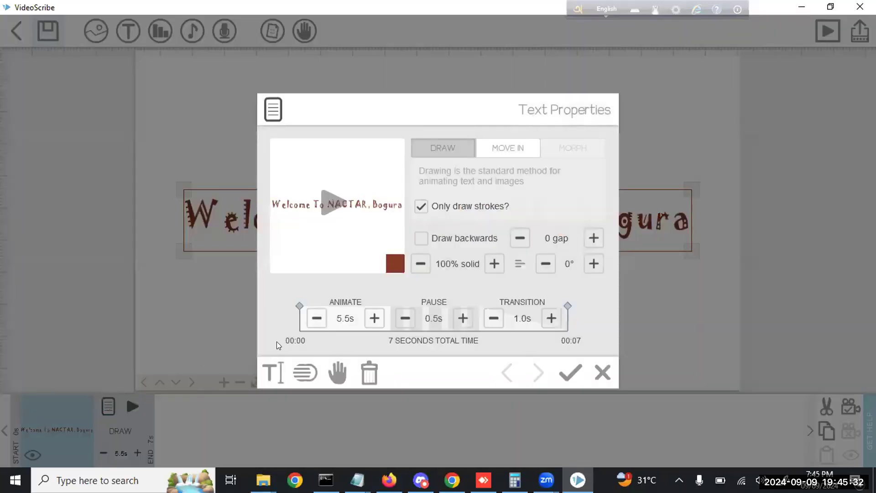
{"action": "left_click", "coordinate": [270, 371]}
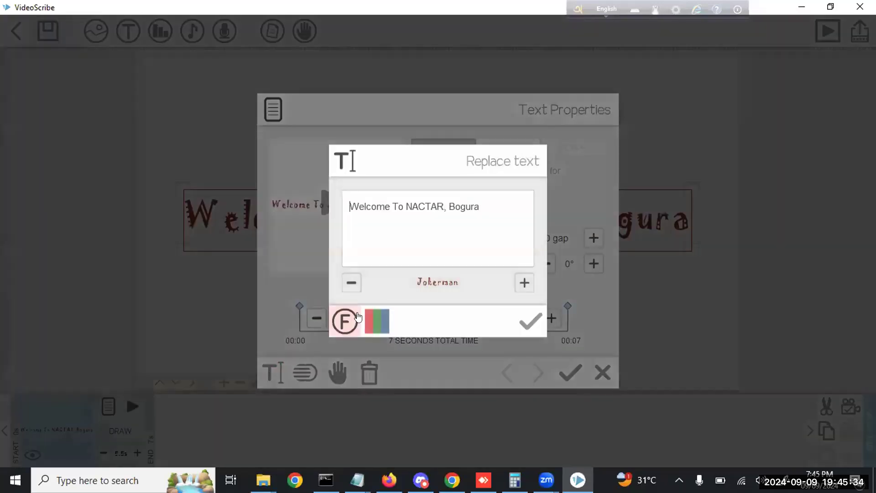
{"action": "left_click", "coordinate": [345, 321]}
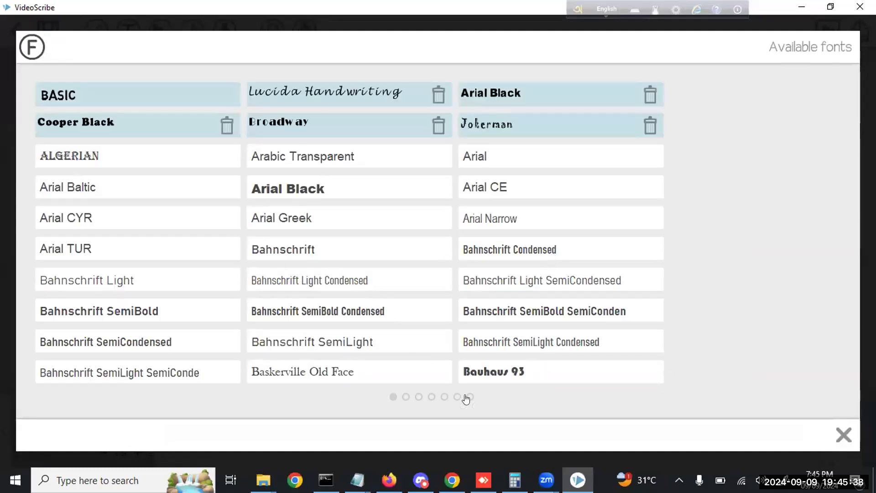
{"action": "left_click", "coordinate": [497, 370]}
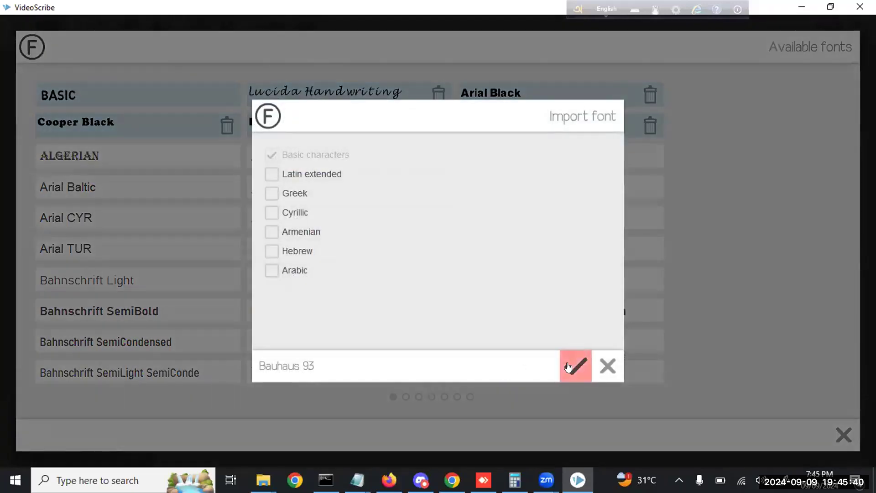
{"action": "left_click", "coordinate": [575, 365]}
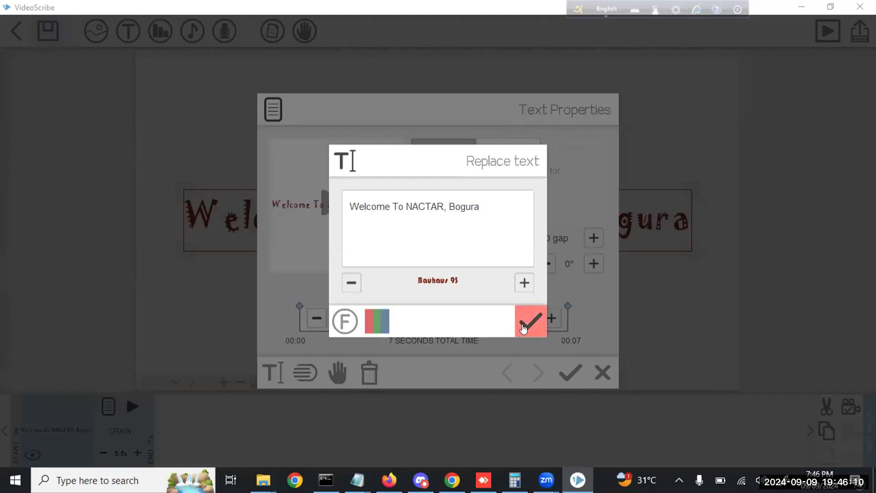
{"action": "left_click", "coordinate": [523, 327]}
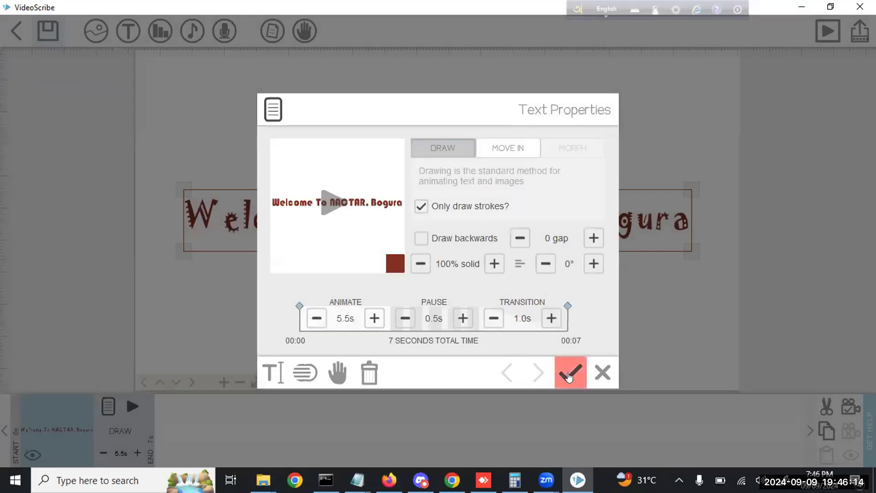
{"action": "left_click", "coordinate": [568, 376]}
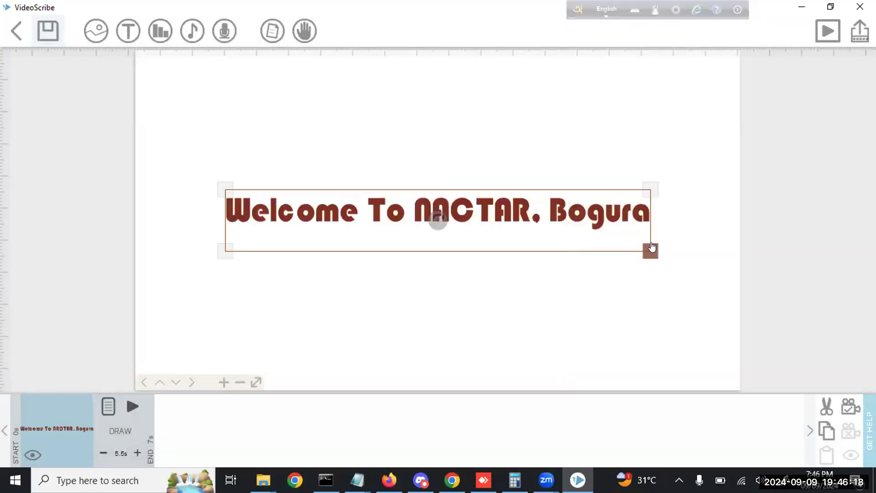
Enlarge the title, set the camera to its framing, and preview the scene
{"action": "left_click_drag", "start_coordinate": [650, 253], "coordinate": [664, 255]}
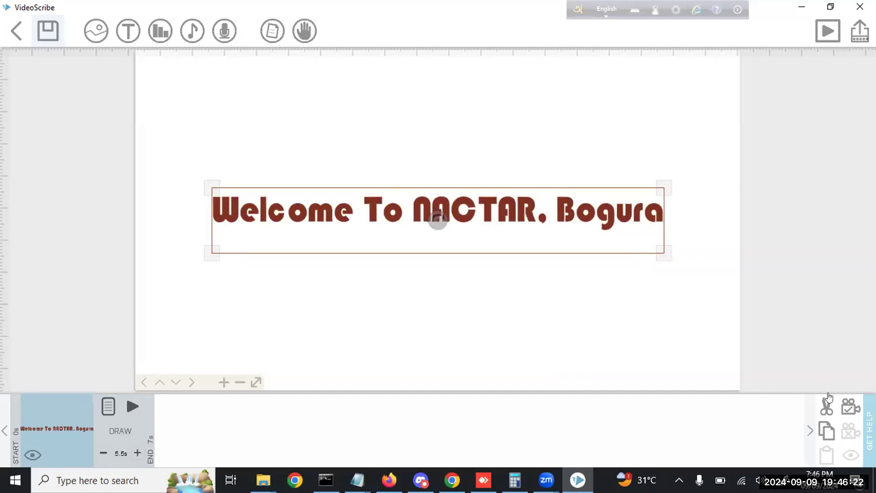
{"action": "left_click", "coordinate": [847, 408]}
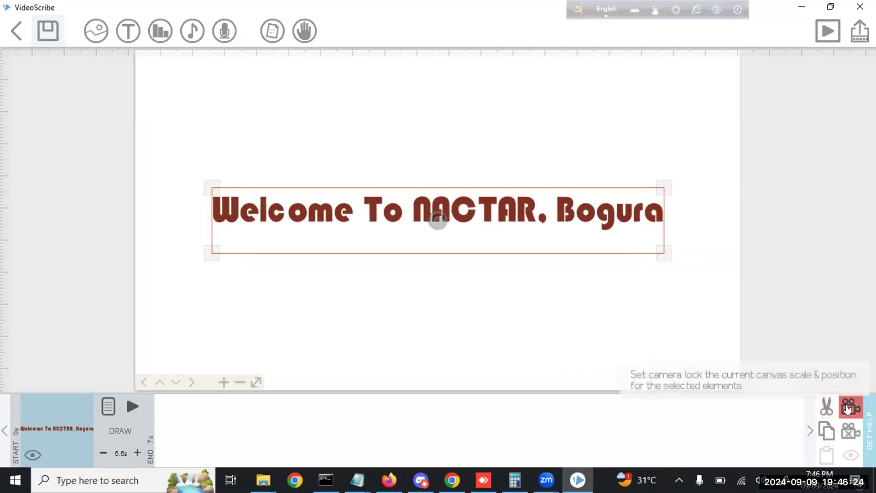
{"action": "left_click", "coordinate": [133, 406]}
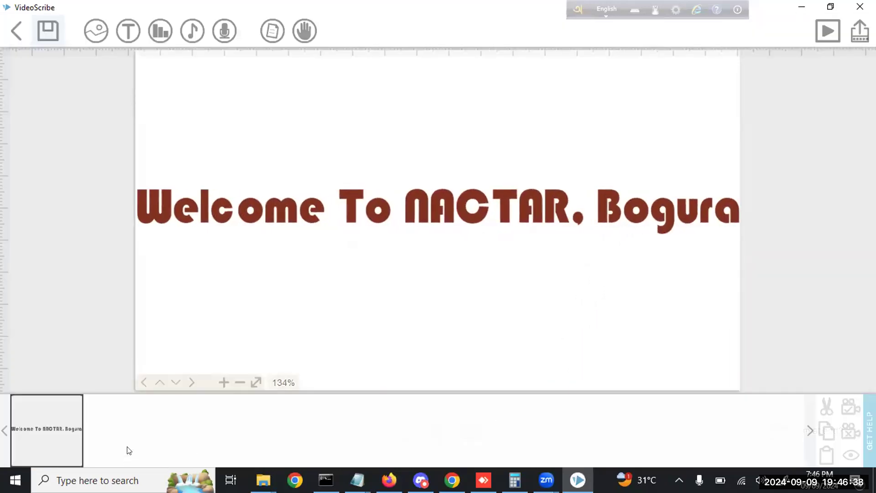
Shrink the title slightly and replay the preview with 'Zoom at end?' turned off
{"action": "left_click", "coordinate": [262, 215]}
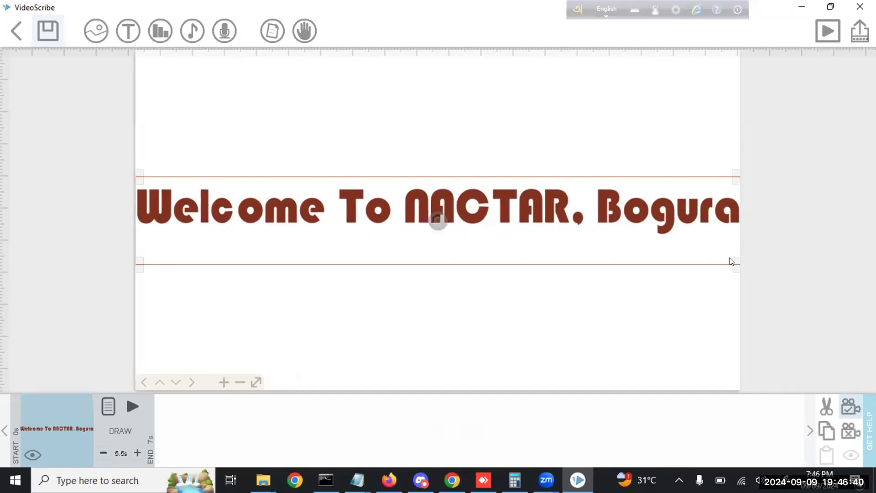
{"action": "left_click_drag", "start_coordinate": [732, 264], "coordinate": [727, 263]}
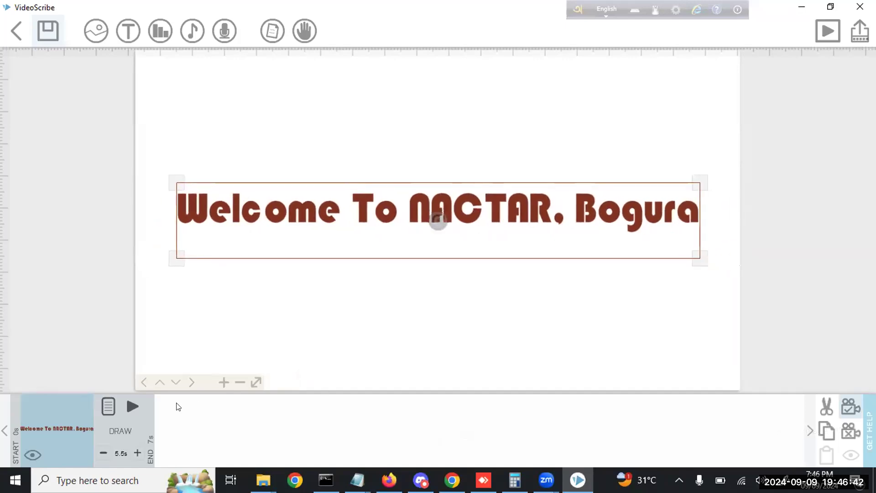
{"action": "left_click", "coordinate": [132, 406]}
{"action": "left_click", "coordinate": [777, 431]}
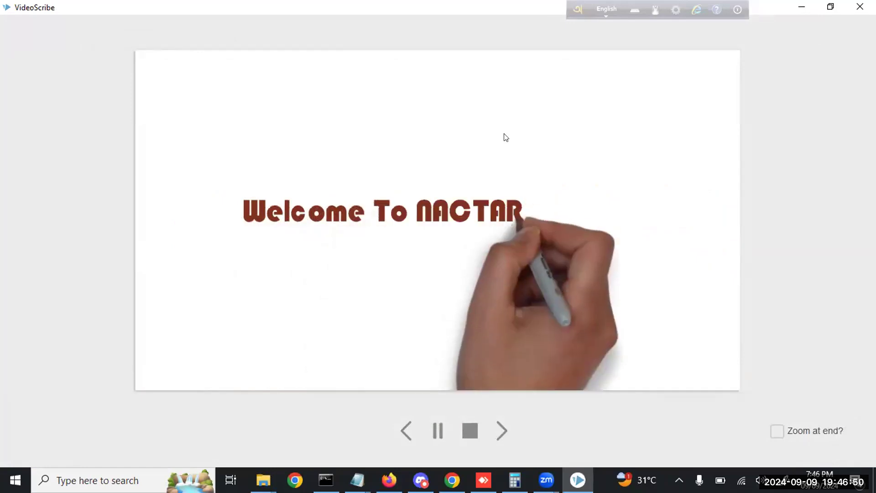
Increase the title's draw time from 5.5s to 7.0s and preview the scene
{"action": "key", "text": "Escape"}
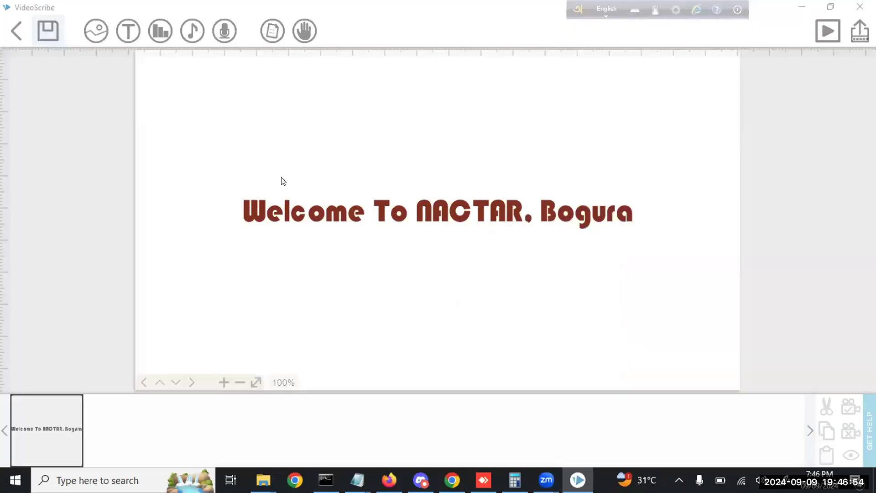
{"action": "left_click", "coordinate": [438, 219]}
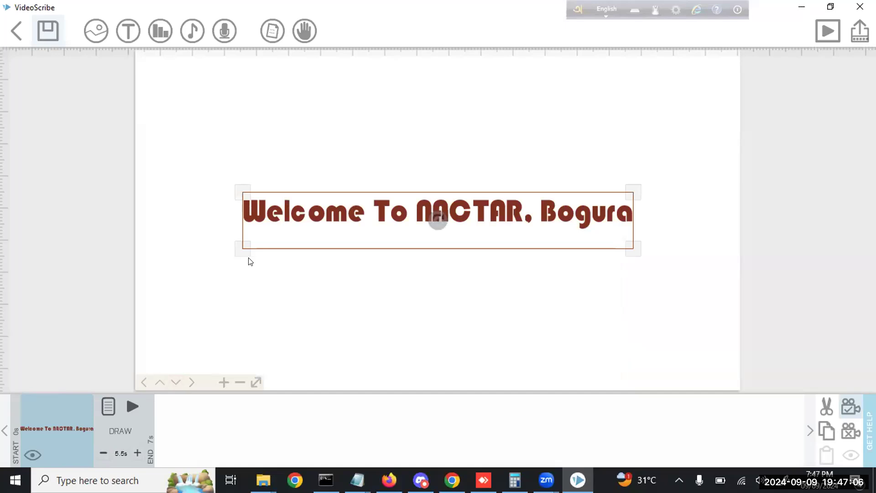
{"action": "left_click", "coordinate": [137, 453]}
{"action": "double_click", "coordinate": [131, 455]}
{"action": "left_click", "coordinate": [132, 406]}
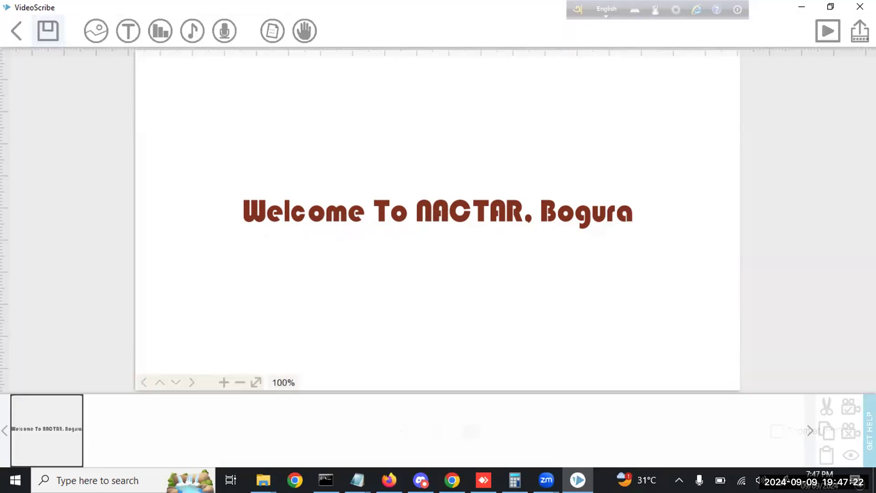
Start a 'Thank you' text on a blank canvas area and switch its font to Broadway
{"action": "left_click_drag", "start_coordinate": [704, 254], "coordinate": [190, 253]}
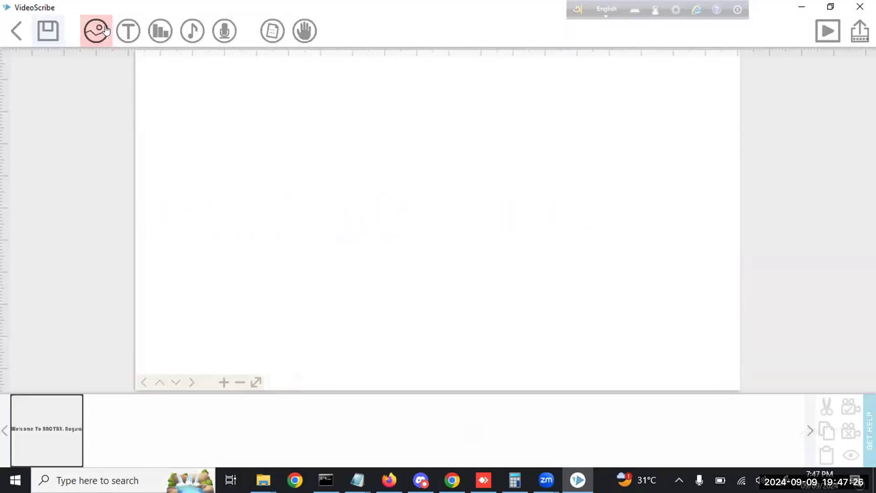
{"action": "left_click", "coordinate": [128, 30]}
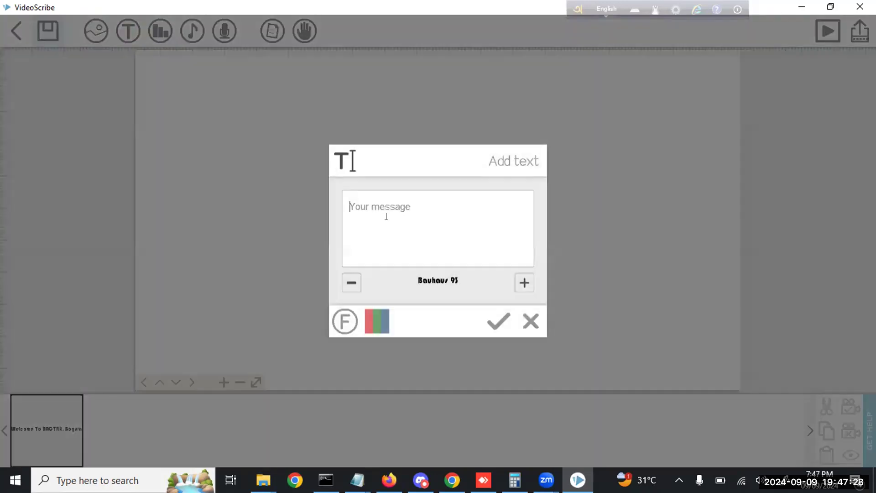
{"action": "type", "text": "Thank you"}
{"action": "left_click", "coordinate": [349, 282]}
{"action": "left_click", "coordinate": [349, 284]}
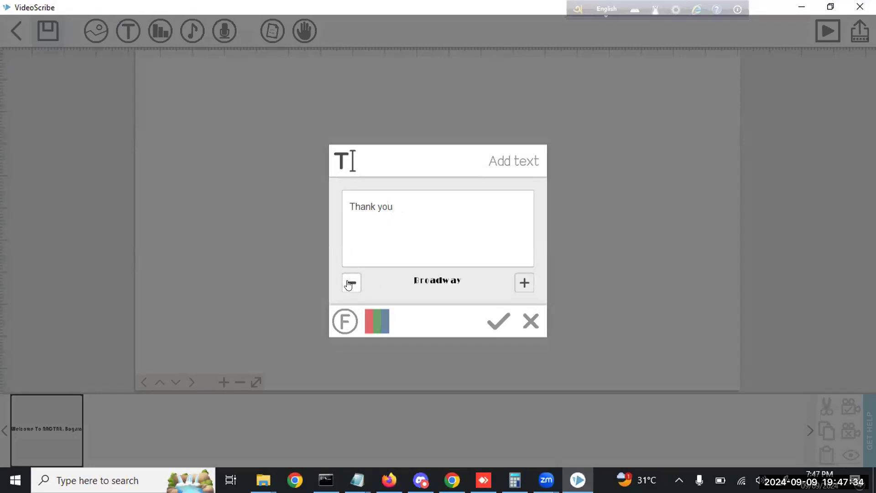
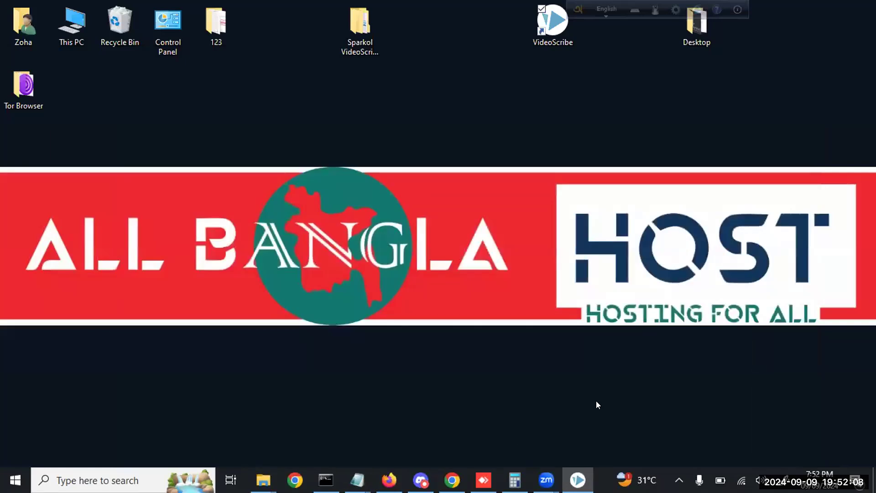
Close VideoScribe, confirm the Close VideoScribe dialog, then open This PC from the desktop
{"action": "left_click", "coordinate": [538, 436]}
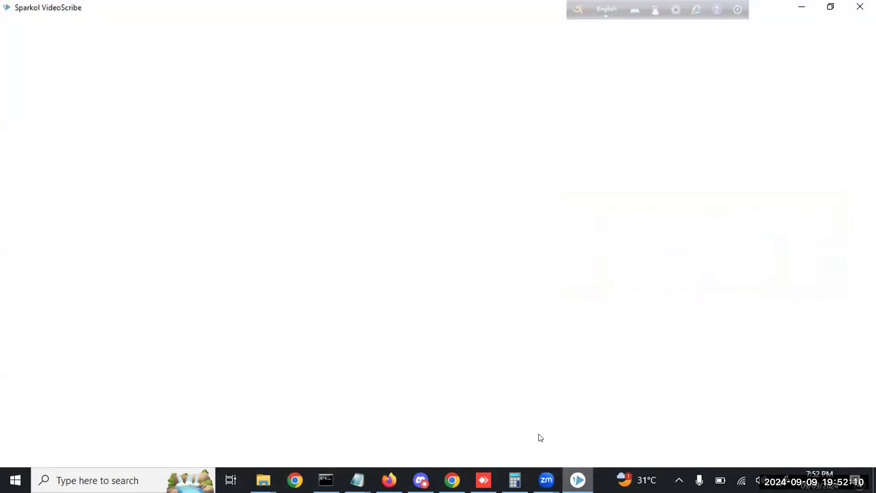
{"action": "left_click", "coordinate": [860, 7]}
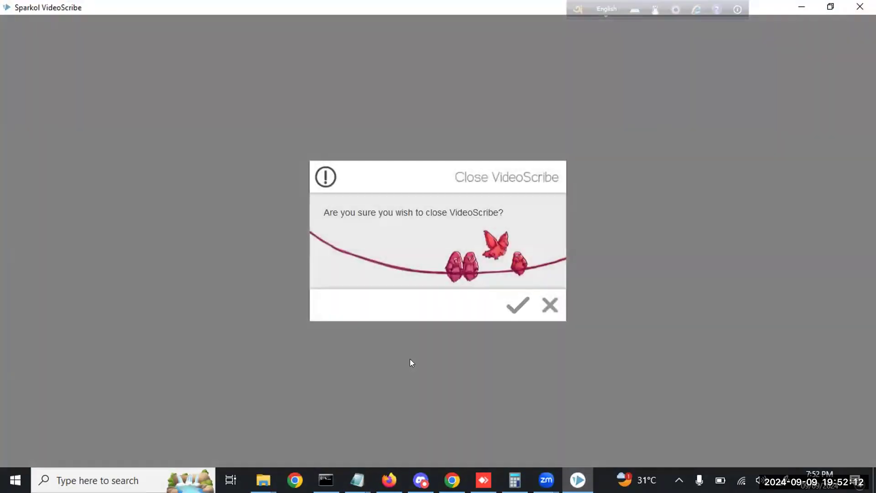
{"action": "left_click", "coordinate": [517, 304]}
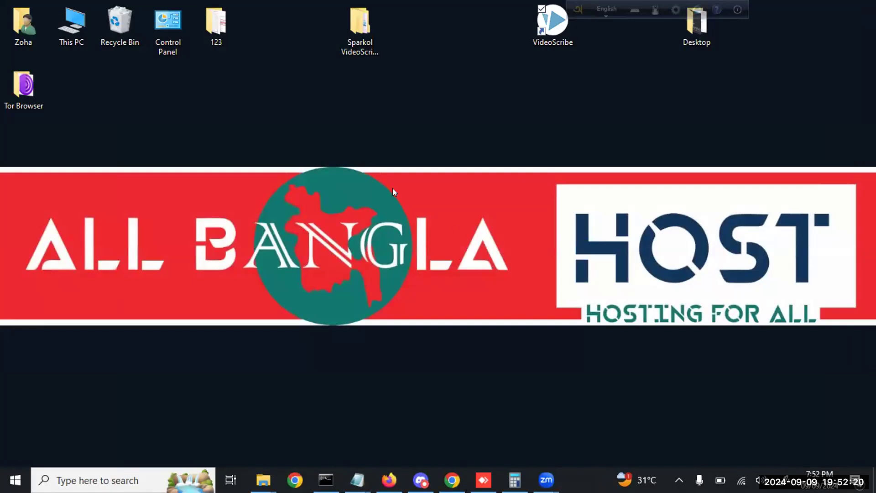
{"action": "double_click", "coordinate": [75, 43]}
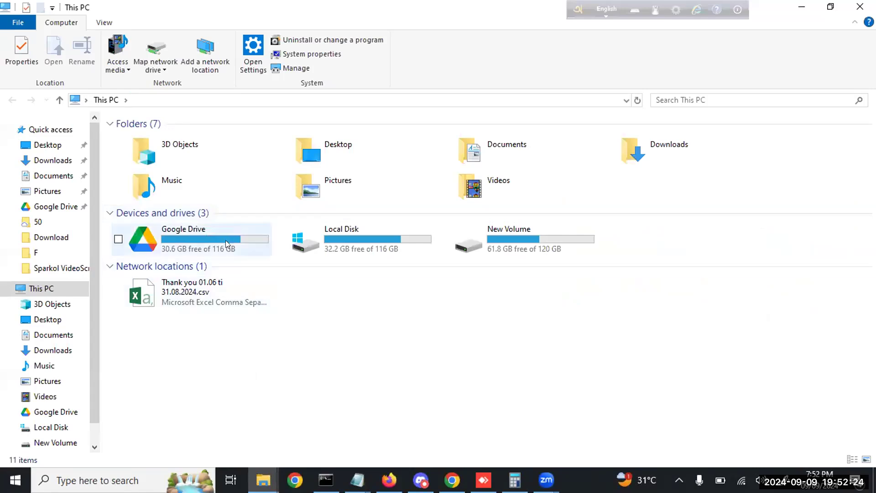
After a brief look at Google Drive, open Local Disk and its Users folder
{"action": "double_click", "coordinate": [225, 238]}
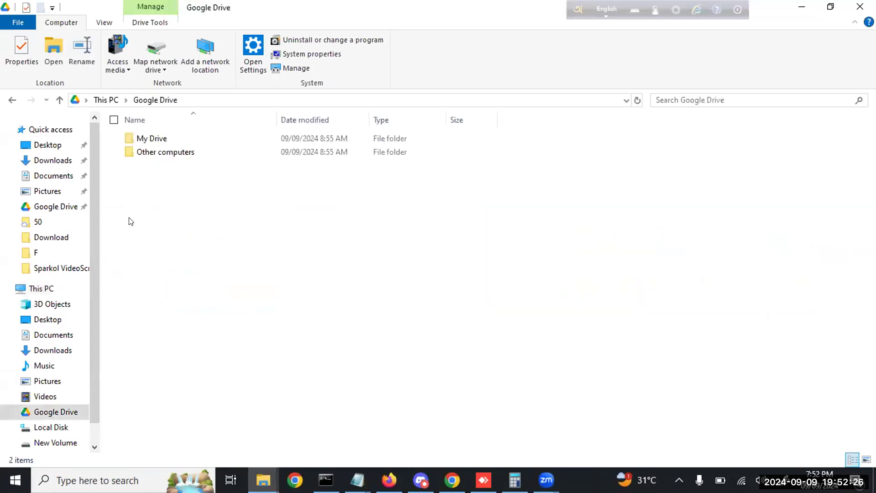
{"action": "left_click", "coordinate": [41, 288]}
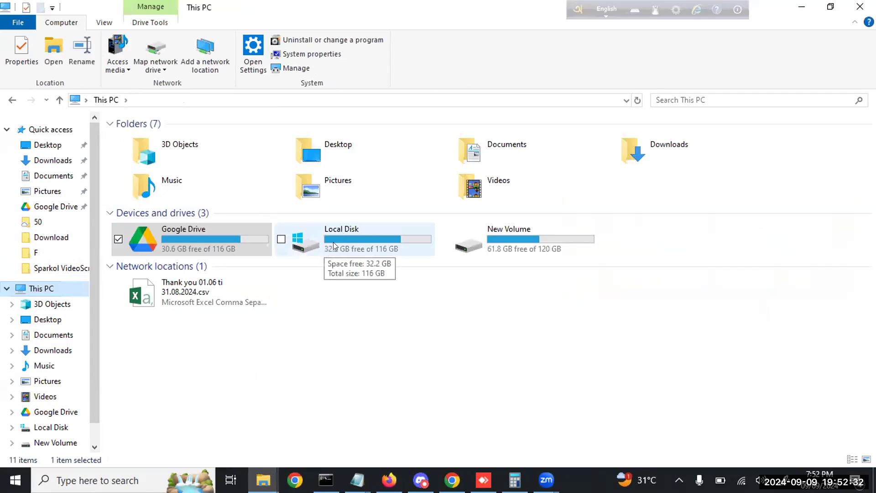
{"action": "double_click", "coordinate": [330, 247]}
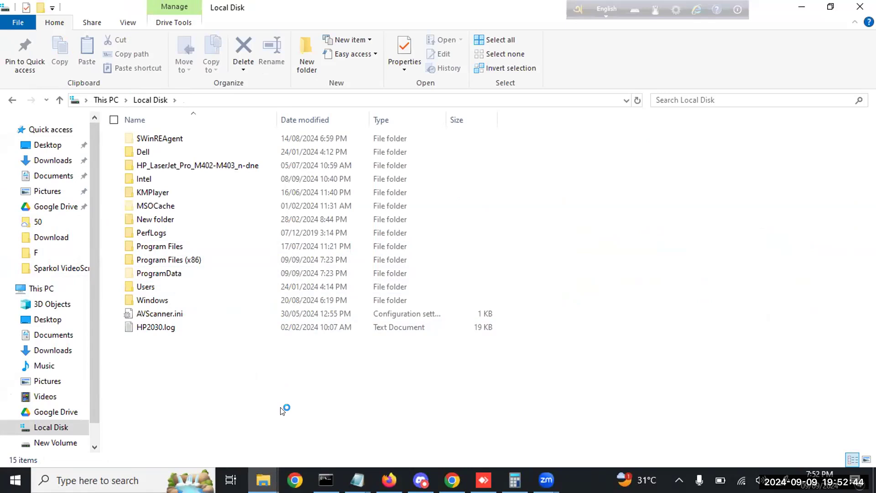
{"action": "double_click", "coordinate": [178, 284]}
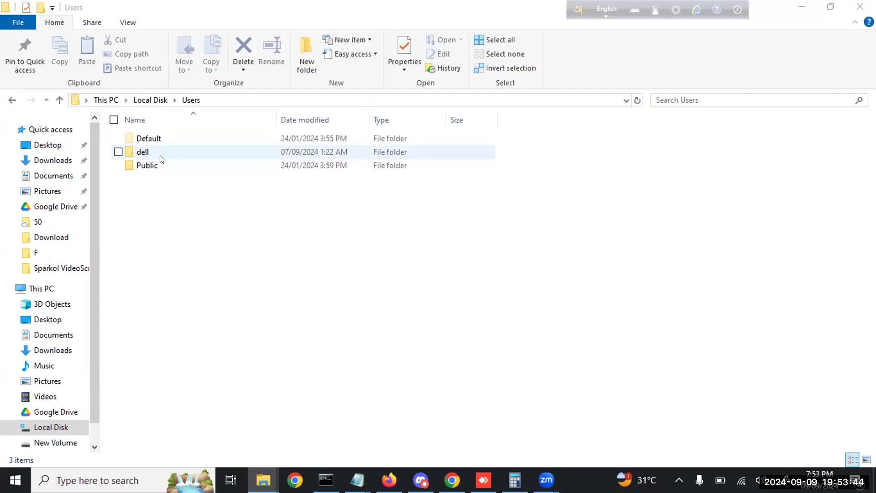
Select the user's profile folder inside Users
{"action": "left_click", "coordinate": [160, 158]}
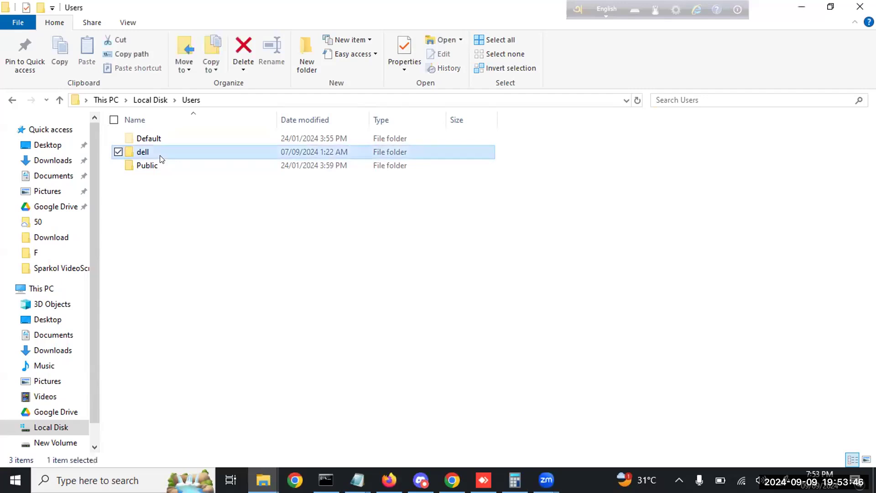
Open the user's profile folder and check its properties without changing anything
{"action": "double_click", "coordinate": [161, 158]}
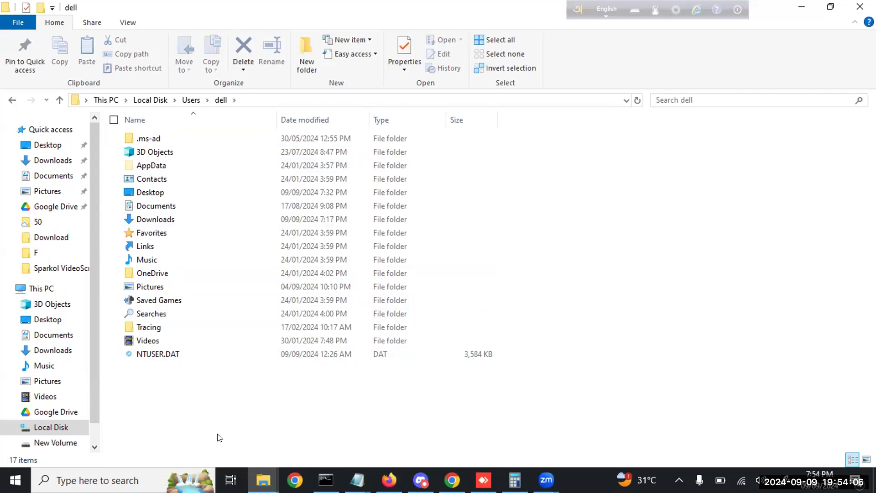
{"action": "left_click", "coordinate": [405, 50]}
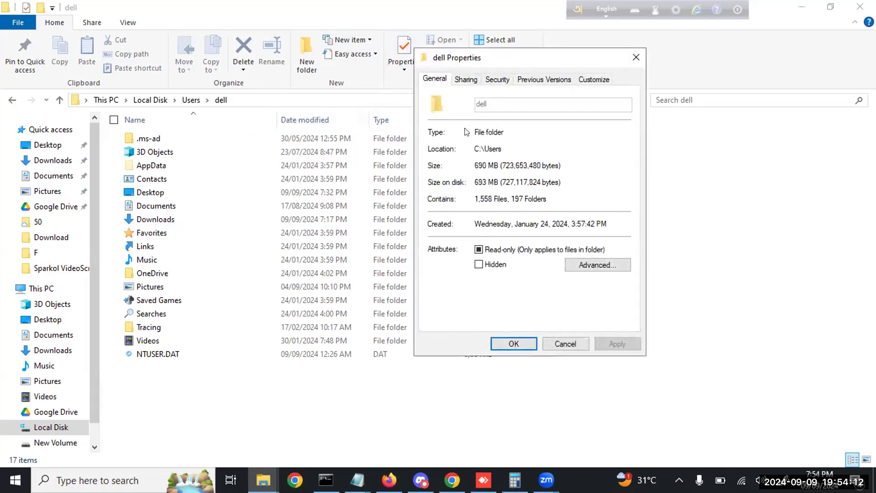
{"action": "left_click", "coordinate": [565, 344]}
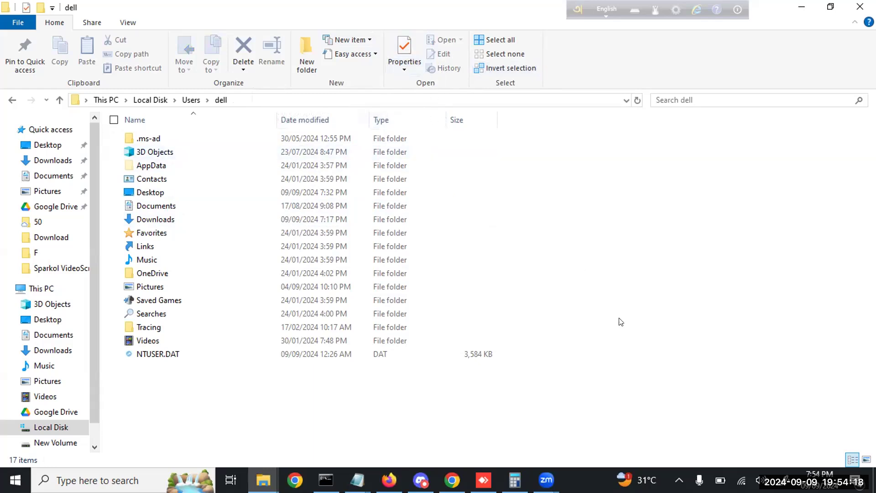
Browse the File, Share and View ribbon tabs, ending on View
{"action": "left_click", "coordinate": [119, 23]}
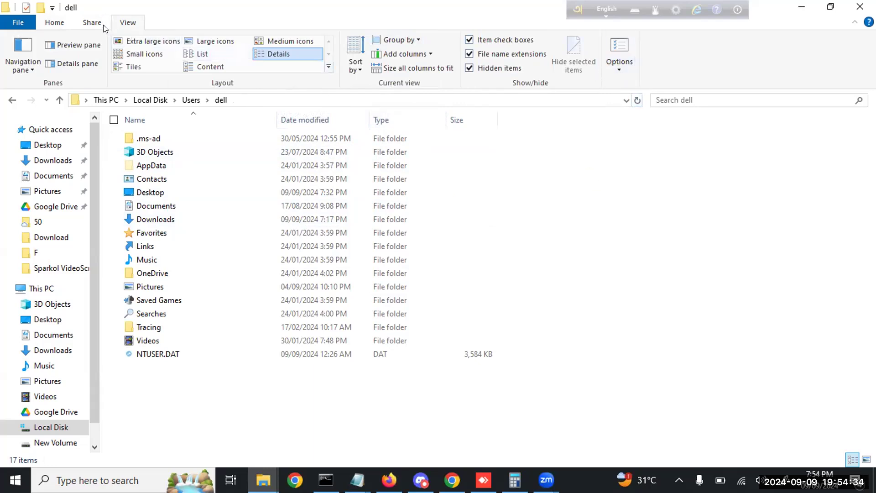
{"action": "left_click", "coordinate": [62, 24]}
{"action": "left_click", "coordinate": [86, 24]}
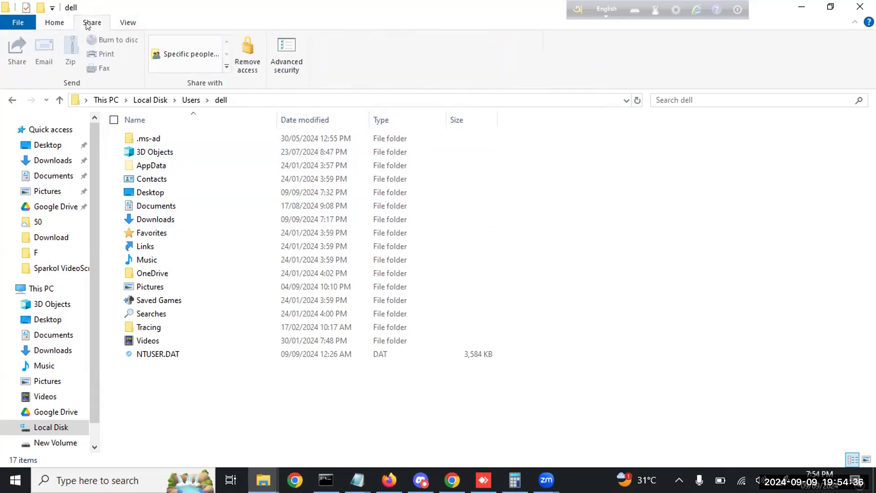
{"action": "left_click", "coordinate": [123, 23]}
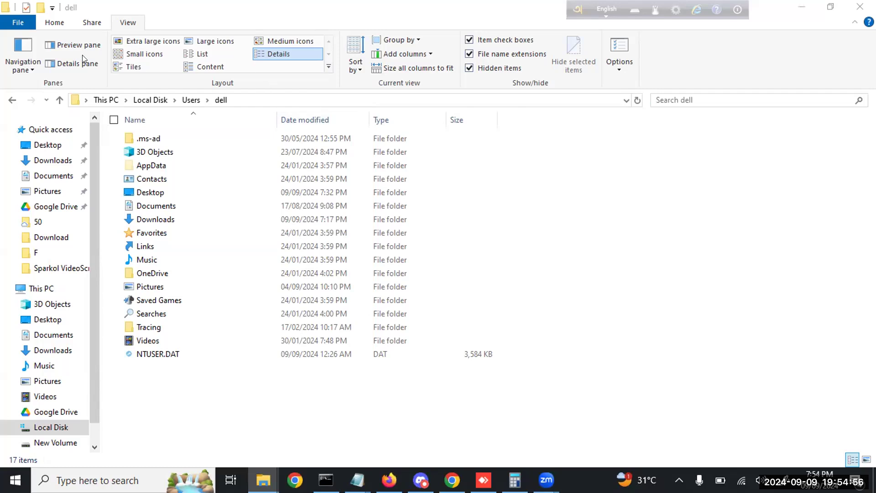
{"action": "left_click", "coordinate": [91, 22]}
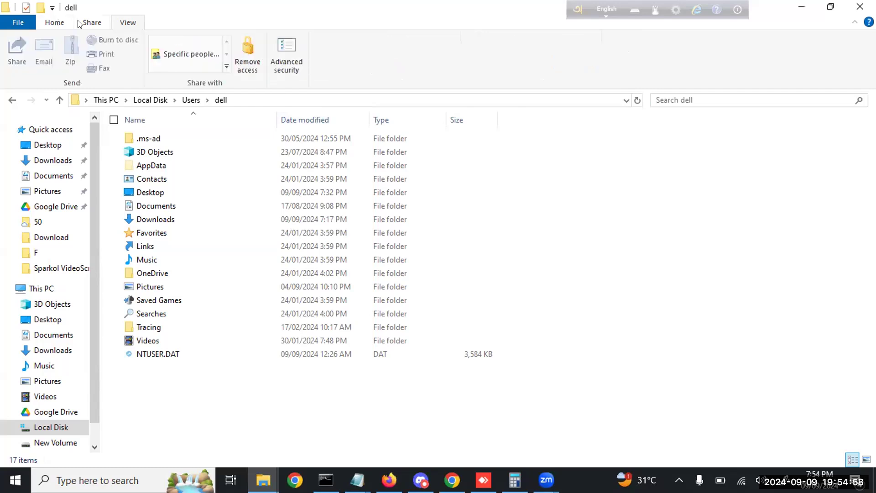
{"action": "left_click", "coordinate": [126, 23]}
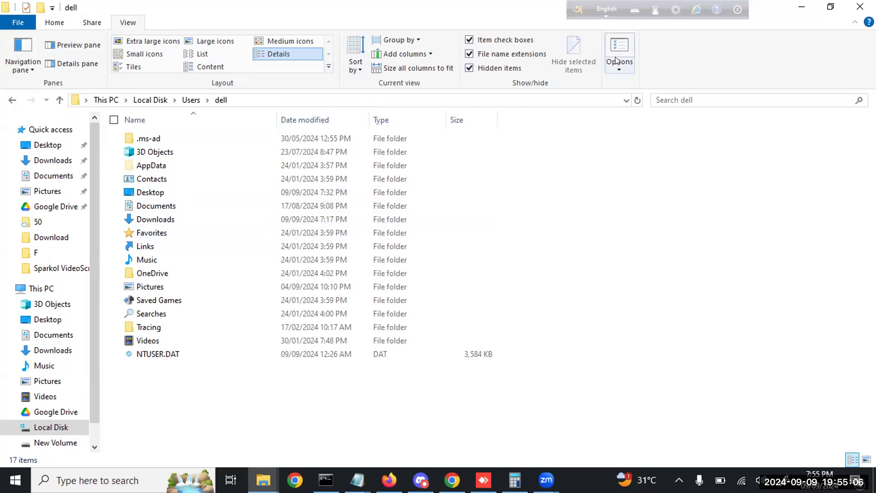
In Folder Options, show hidden files, folders and drives and unhide protected operating system files
{"action": "left_click", "coordinate": [615, 49]}
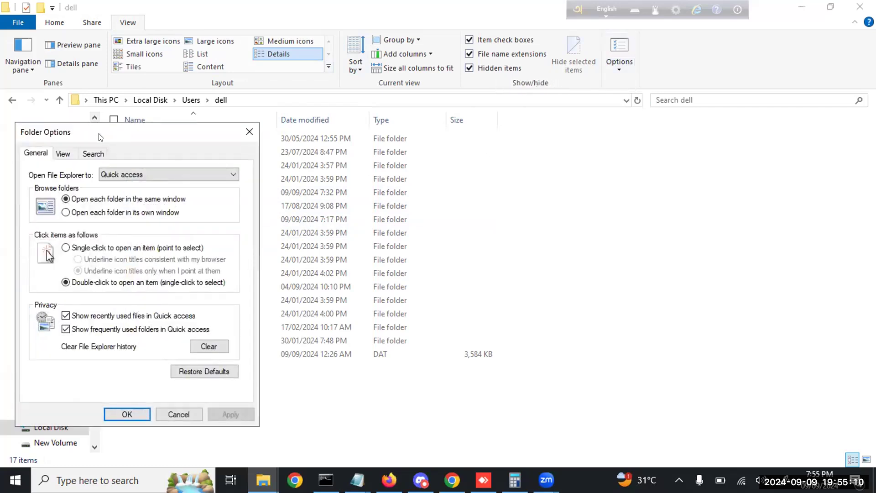
{"action": "left_click_drag", "start_coordinate": [101, 137], "coordinate": [421, 134]}
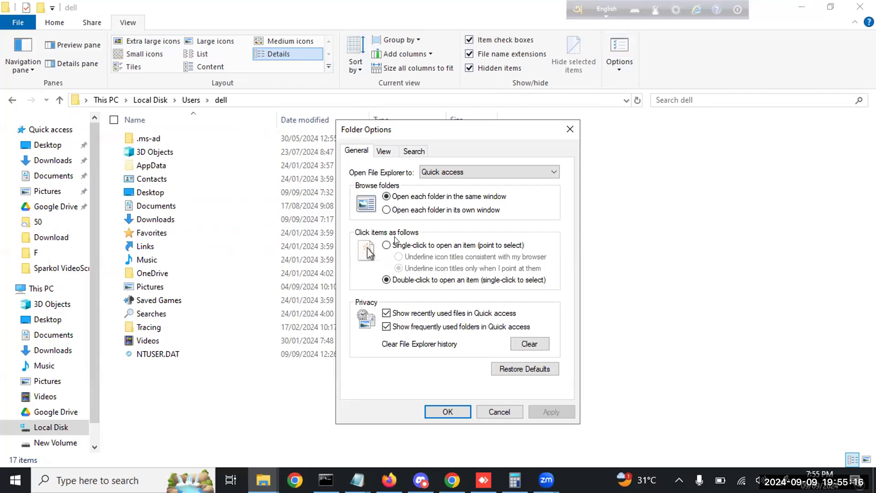
{"action": "left_click", "coordinate": [383, 153]}
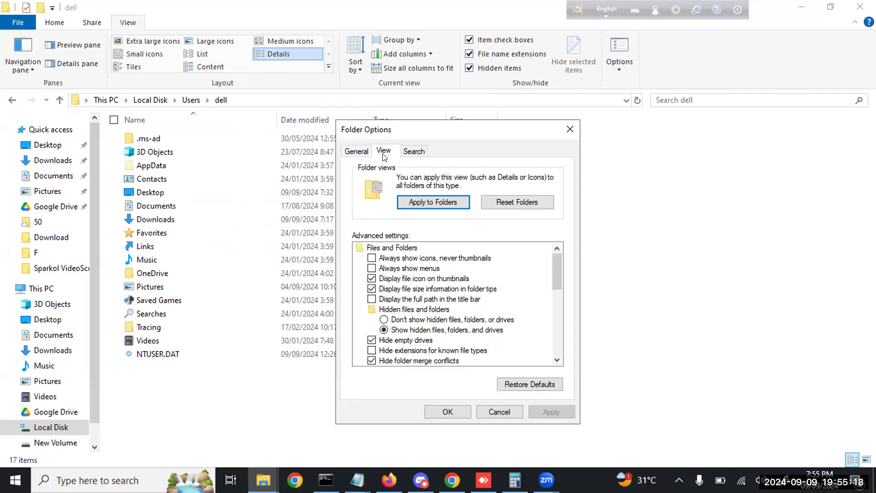
{"action": "left_click", "coordinate": [384, 321]}
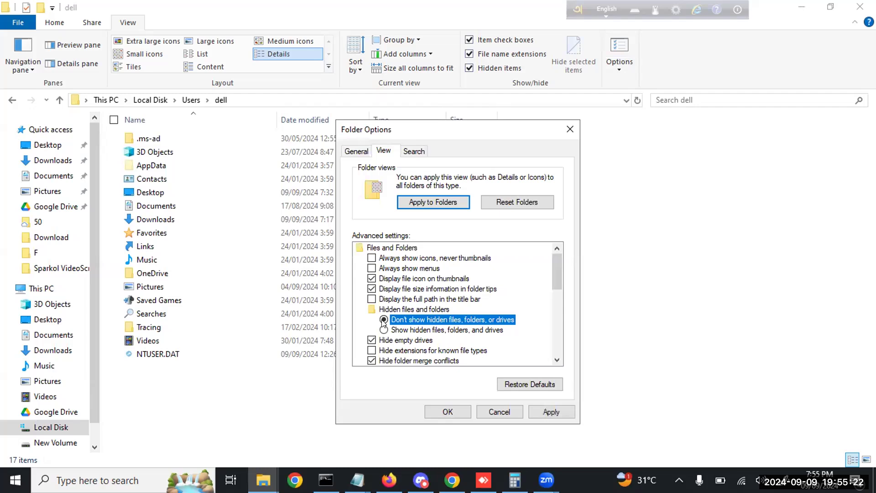
{"action": "left_click", "coordinate": [383, 330]}
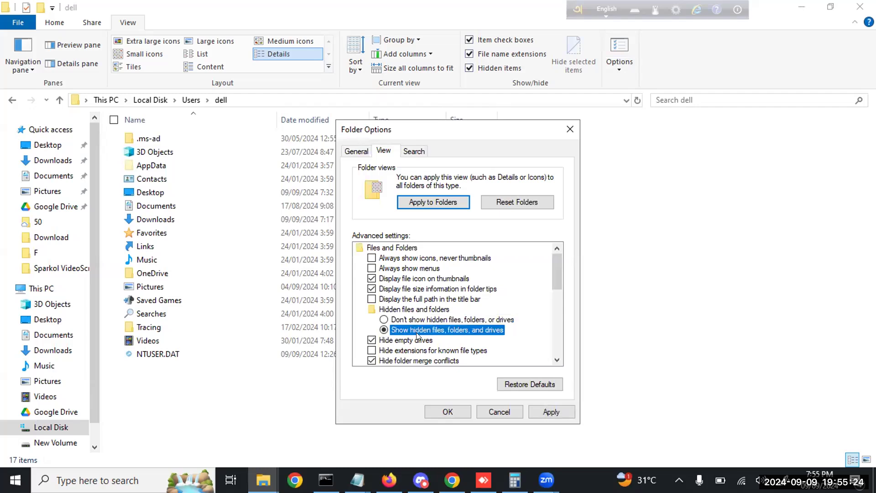
{"action": "scroll", "coordinate": [404, 347], "scroll_direction": "down", "scroll_amount": 1}
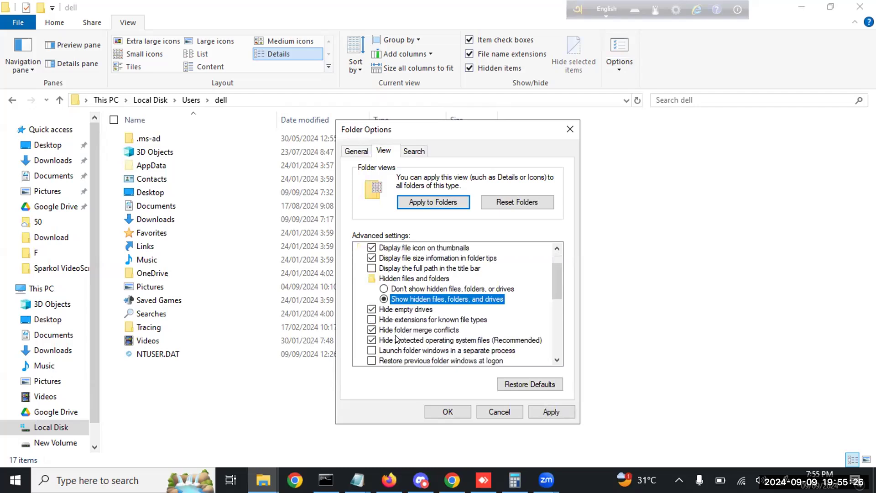
{"action": "left_click", "coordinate": [371, 340]}
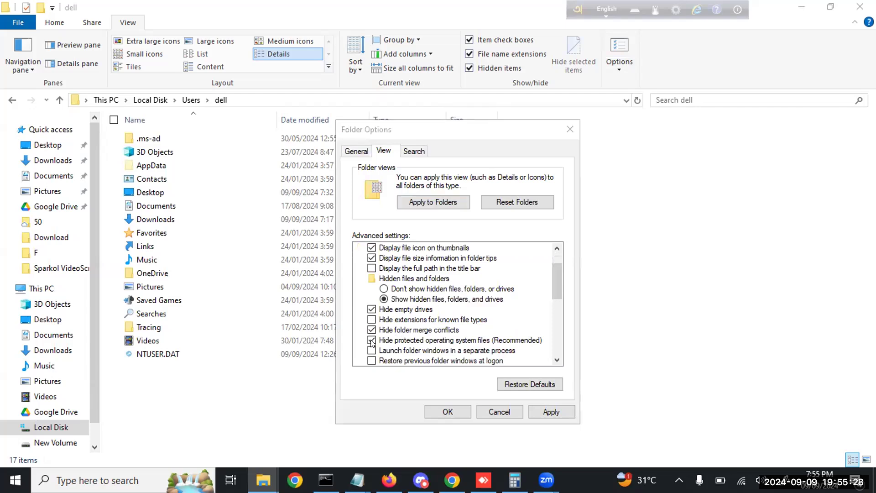
{"action": "left_click", "coordinate": [533, 260]}
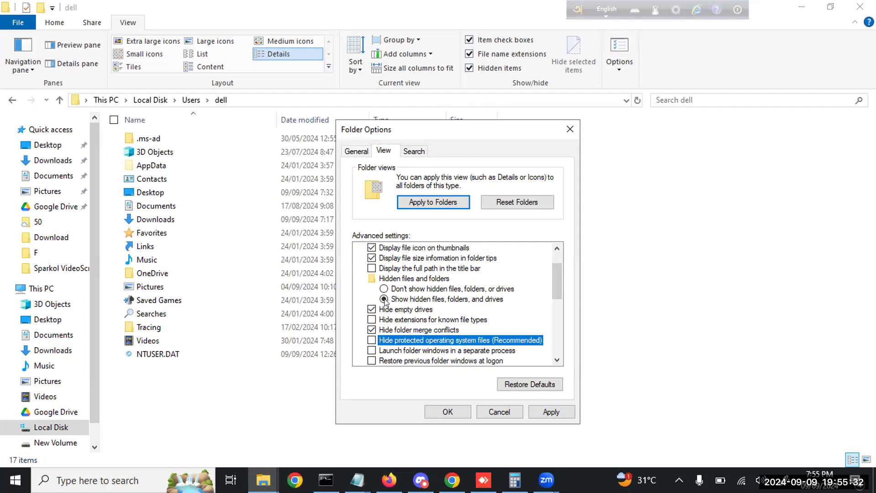
{"action": "left_click", "coordinate": [384, 299]}
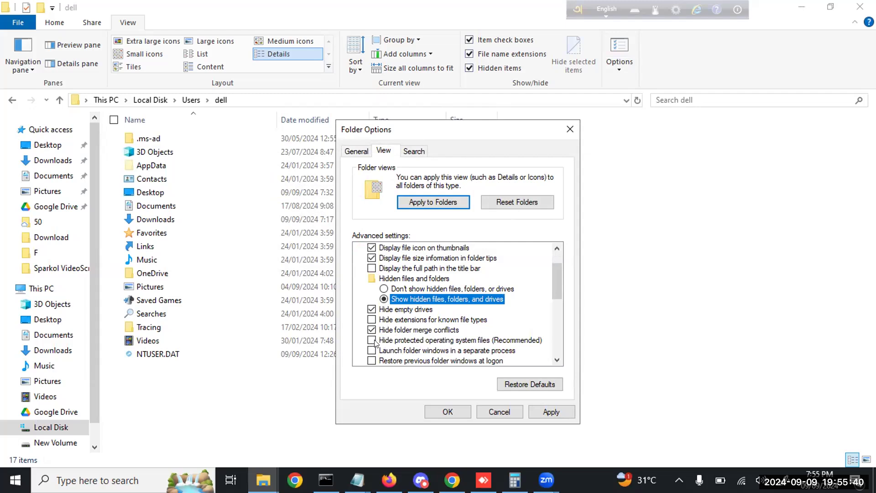
{"action": "left_click", "coordinate": [550, 412]}
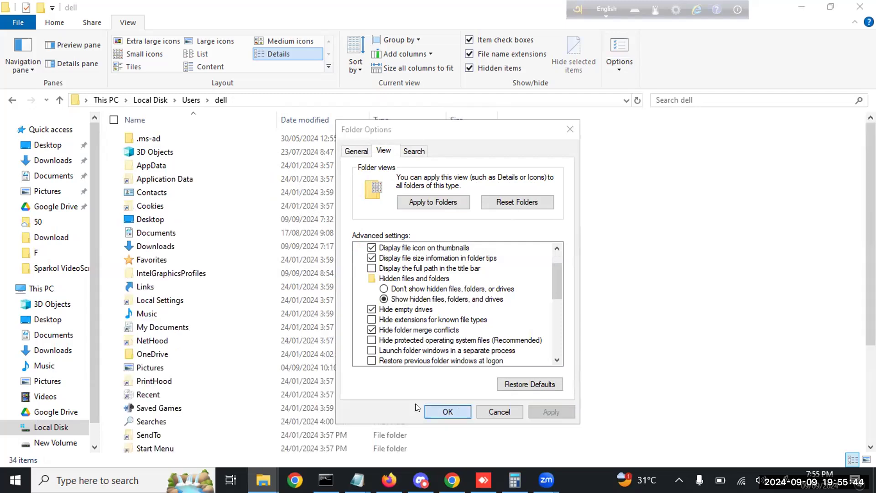
{"action": "left_click", "coordinate": [448, 412]}
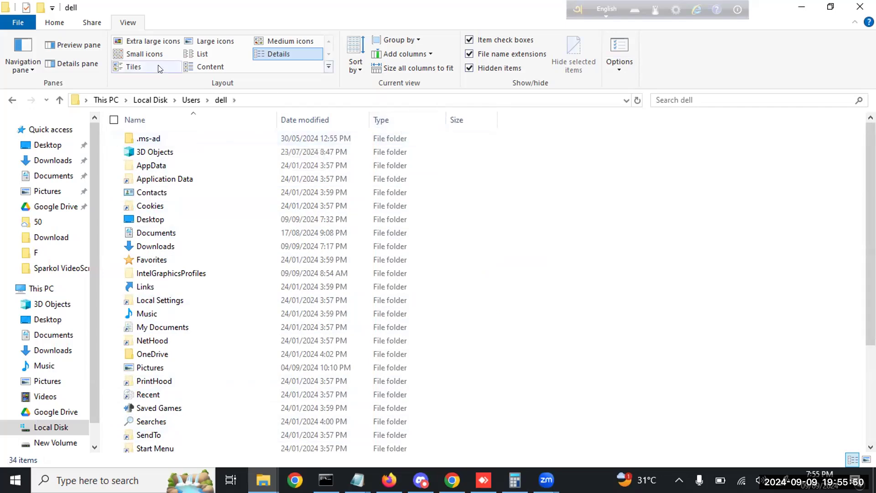
Revert Folder Options to hide hidden files and protected operating system files again
{"action": "left_click", "coordinate": [616, 53]}
{"action": "left_click_drag", "start_coordinate": [122, 135], "coordinate": [603, 133]}
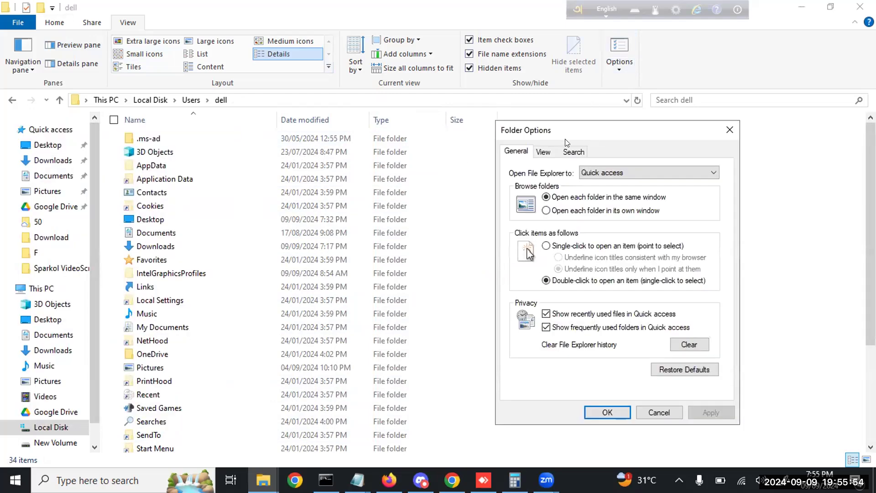
{"action": "left_click", "coordinate": [543, 151]}
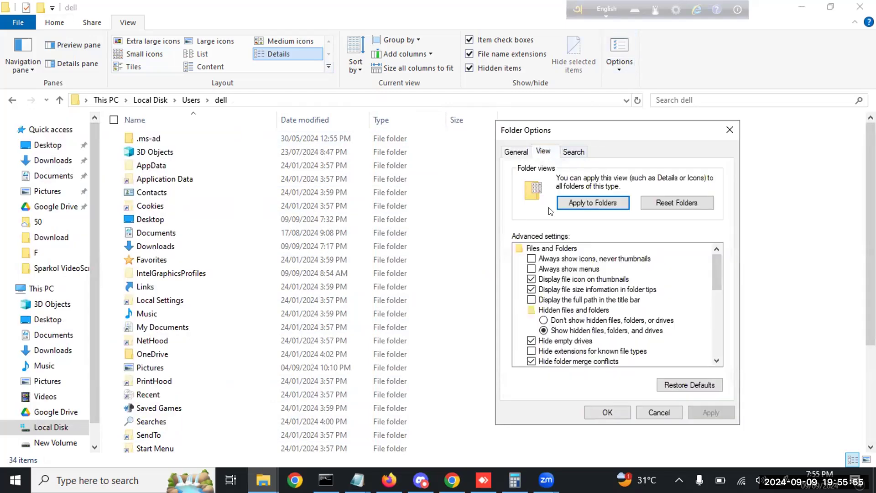
{"action": "left_click", "coordinate": [568, 321]}
{"action": "scroll", "coordinate": [562, 354], "scroll_direction": "down", "scroll_amount": 1}
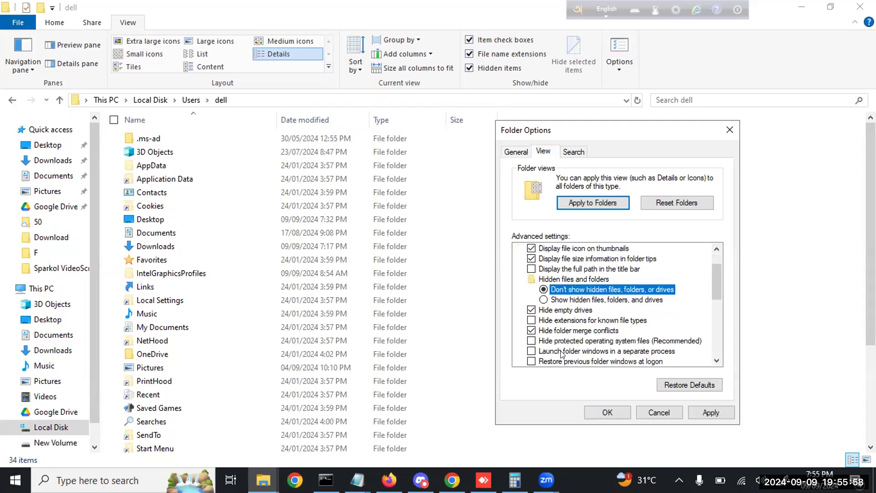
{"action": "left_click", "coordinate": [557, 342]}
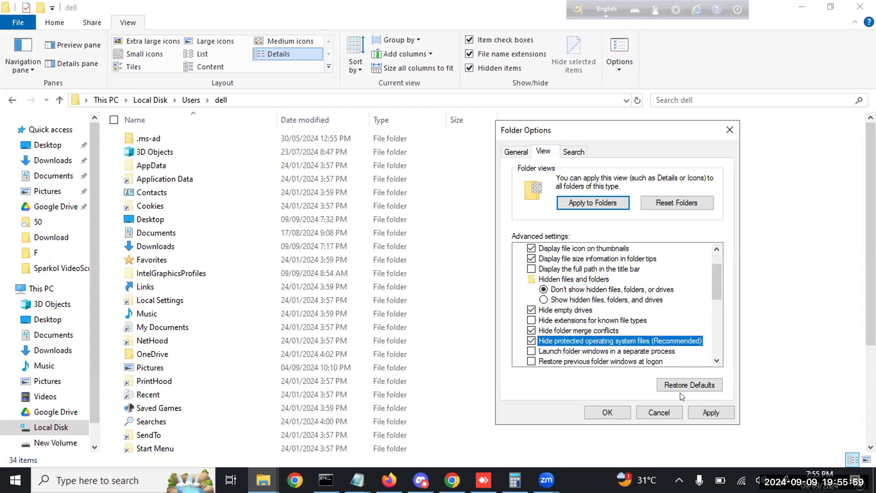
{"action": "left_click", "coordinate": [704, 413]}
{"action": "left_click", "coordinate": [607, 411]}
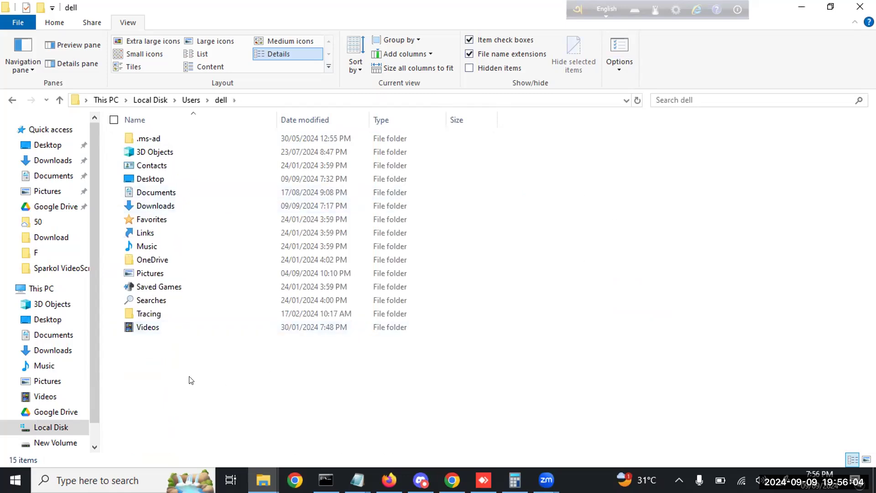
Re-enable showing hidden files and protected system files, confirming Yes, Apply and OK
{"action": "left_click_drag", "start_coordinate": [217, 383], "coordinate": [136, 127]}
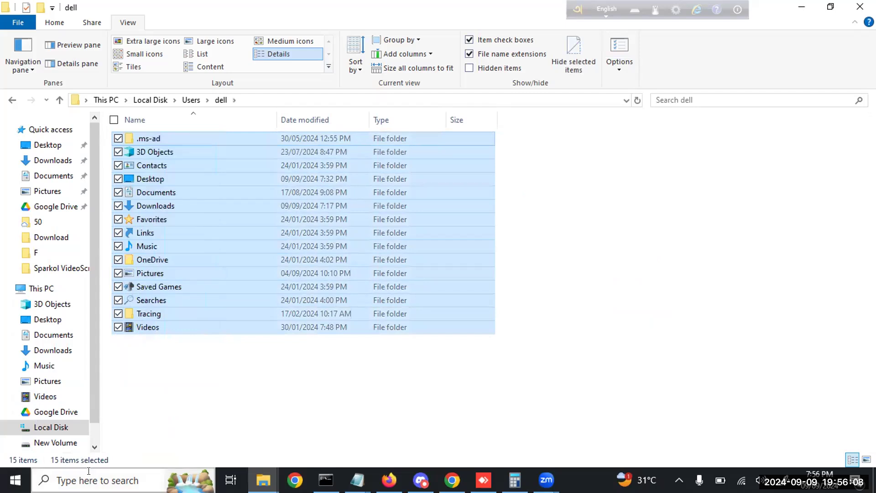
{"action": "left_click", "coordinate": [302, 400]}
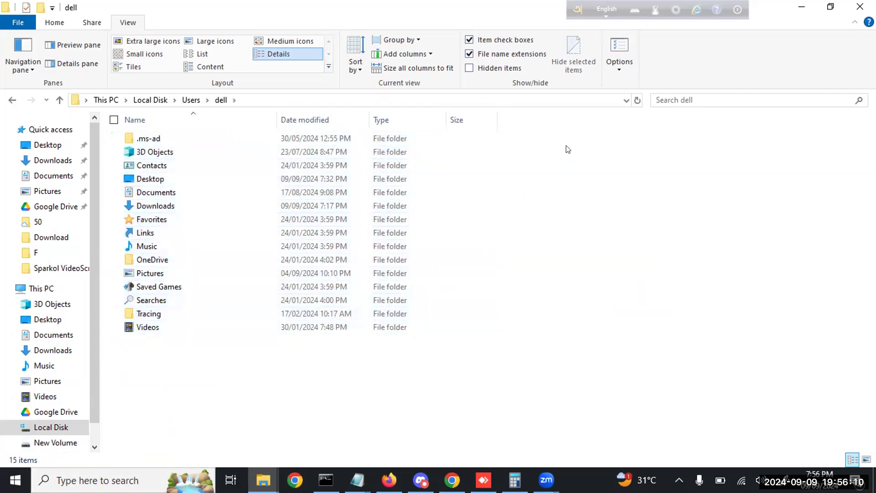
{"action": "left_click", "coordinate": [618, 51]}
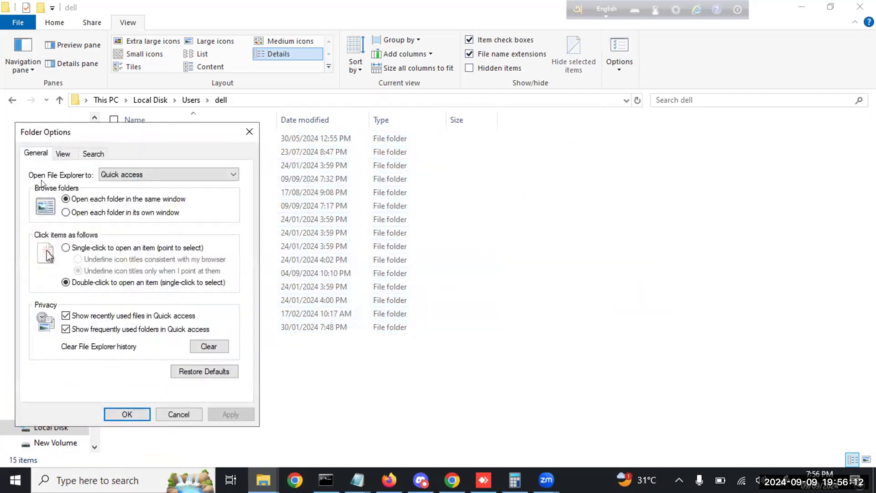
{"action": "left_click", "coordinate": [64, 155]}
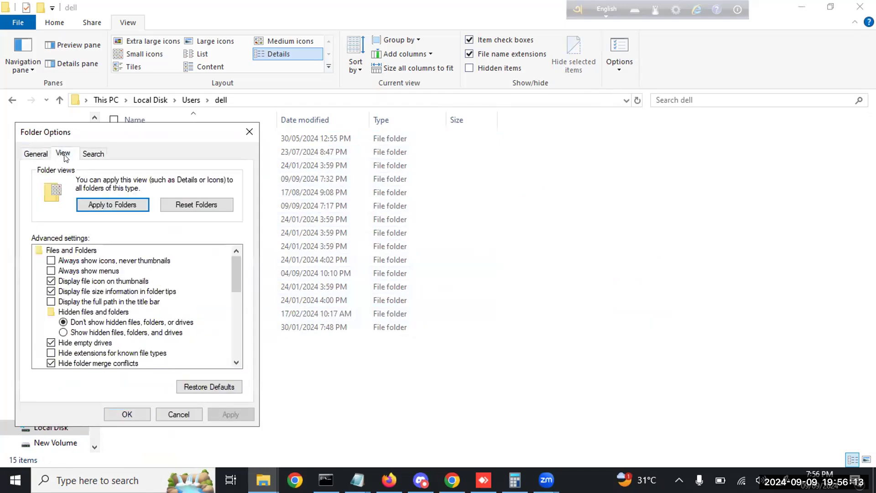
{"action": "left_click", "coordinate": [75, 333]}
{"action": "scroll", "coordinate": [91, 325], "scroll_direction": "down", "scroll_amount": 1}
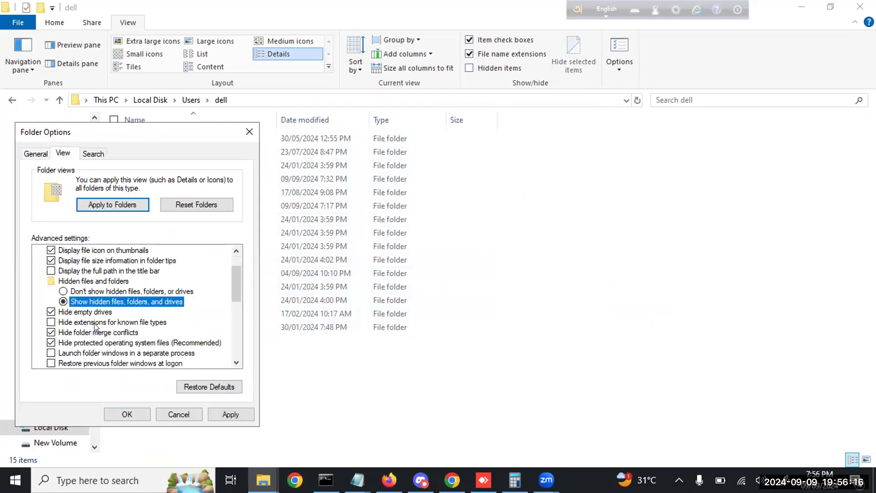
{"action": "scroll", "coordinate": [88, 327], "scroll_direction": "down", "scroll_amount": 1}
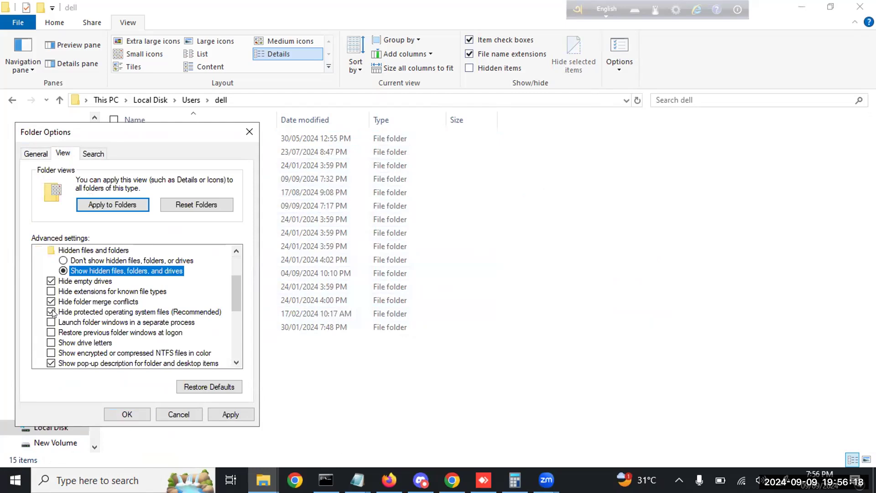
{"action": "left_click", "coordinate": [52, 312]}
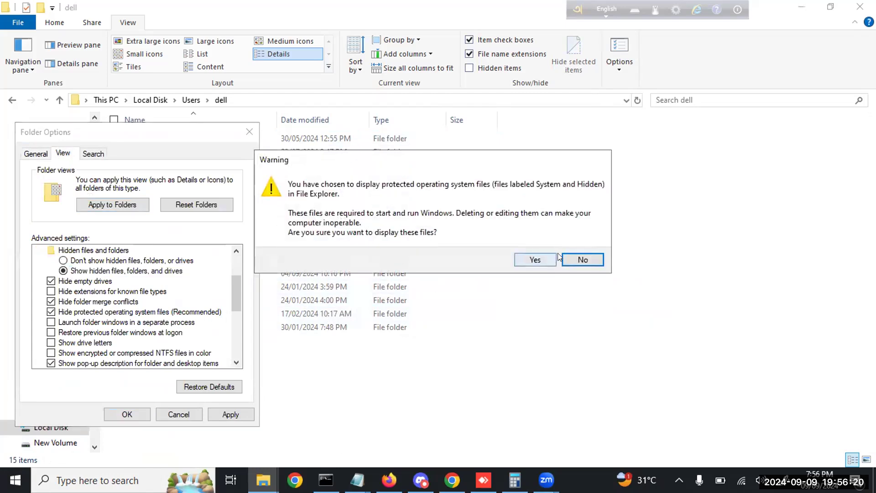
{"action": "left_click", "coordinate": [534, 258]}
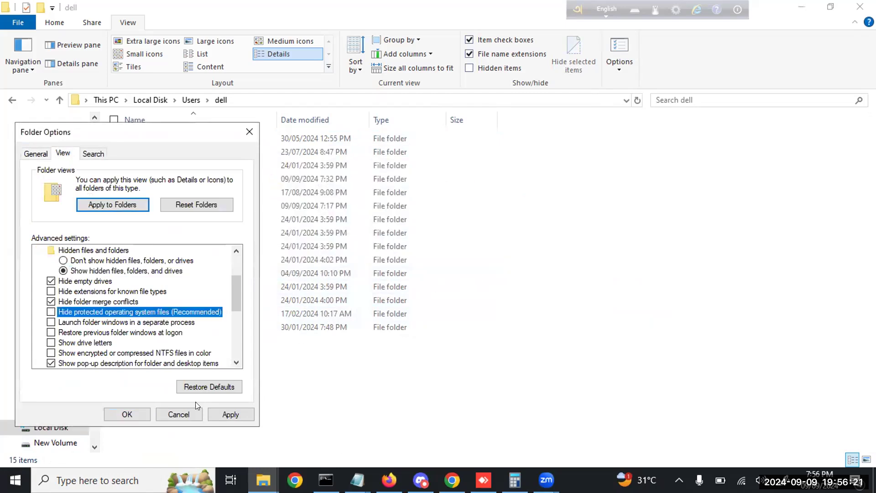
{"action": "left_click", "coordinate": [217, 414]}
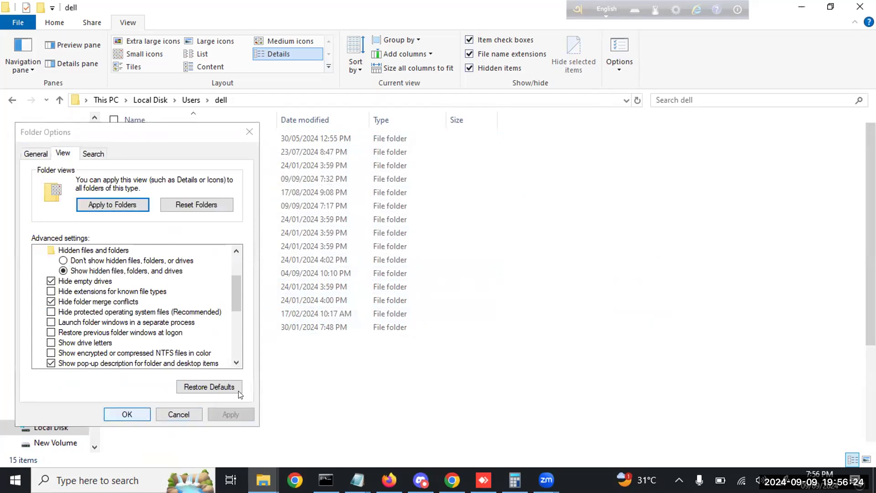
{"action": "key", "text": "Return"}
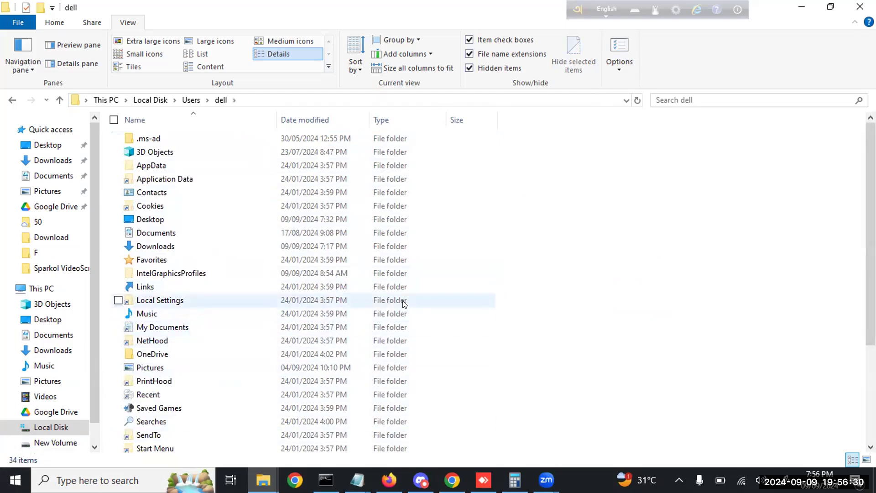
Navigate to AppData\Roaming\VideoScribeDesktop\Local Store\Library\Caches and select its address-bar path
{"action": "double_click", "coordinate": [164, 169]}
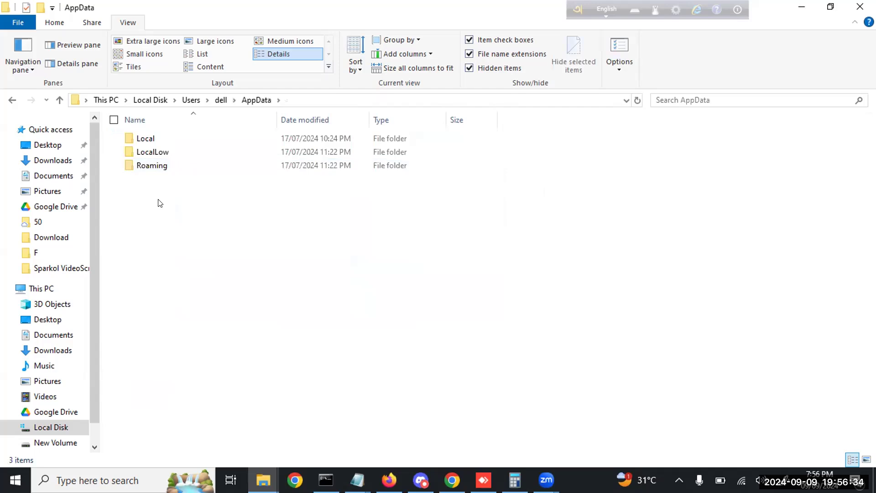
{"action": "double_click", "coordinate": [161, 168]}
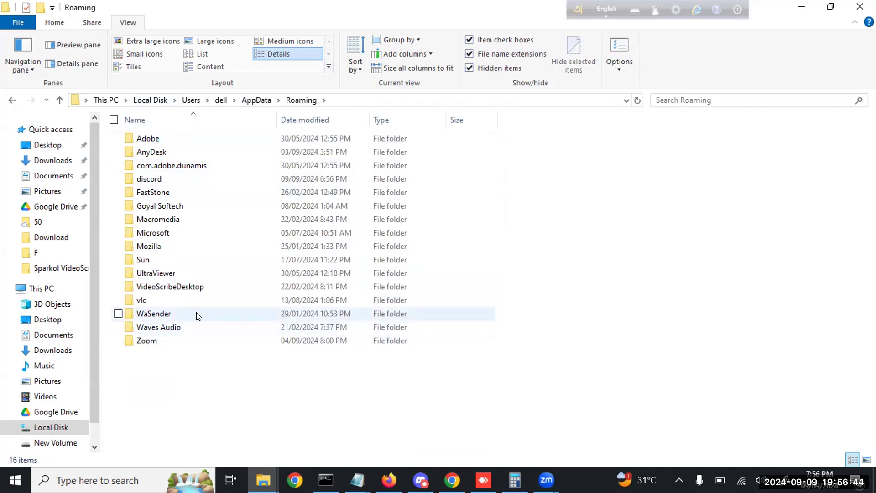
{"action": "double_click", "coordinate": [189, 288]}
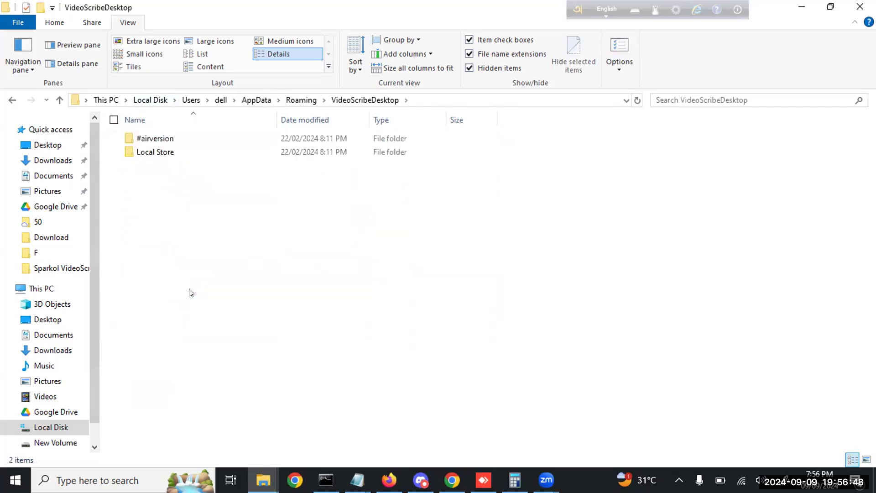
{"action": "left_click", "coordinate": [175, 153]}
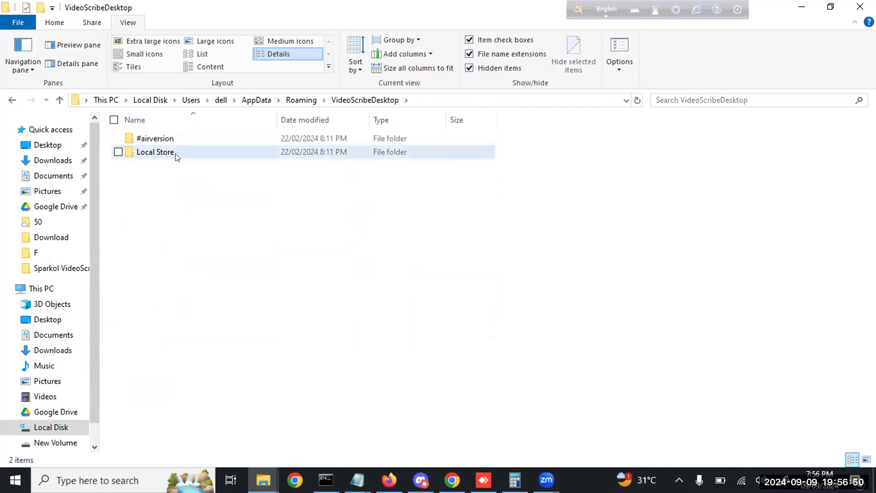
{"action": "double_click", "coordinate": [176, 154]}
{"action": "left_click", "coordinate": [176, 166]}
{"action": "double_click", "coordinate": [176, 166]}
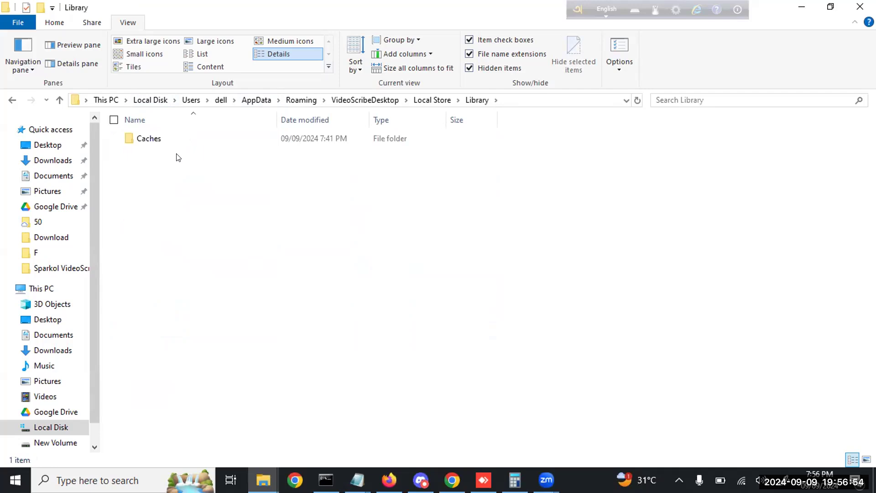
{"action": "double_click", "coordinate": [181, 142]}
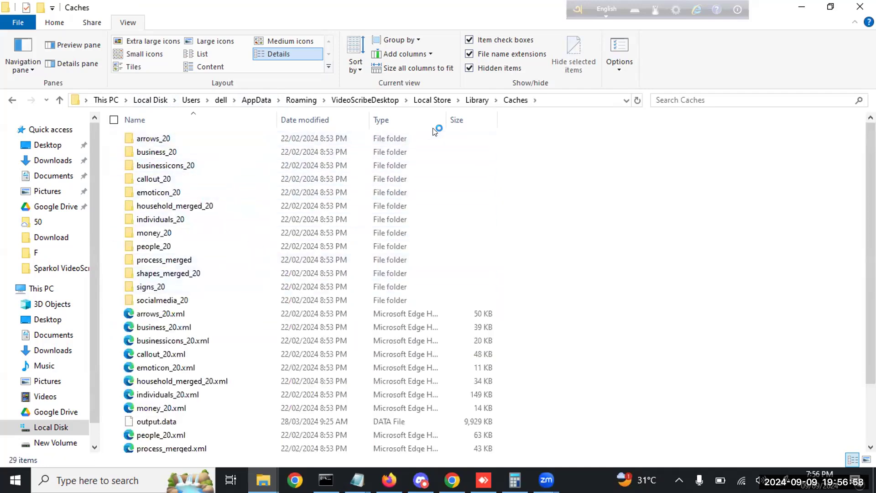
{"action": "left_click", "coordinate": [546, 101]}
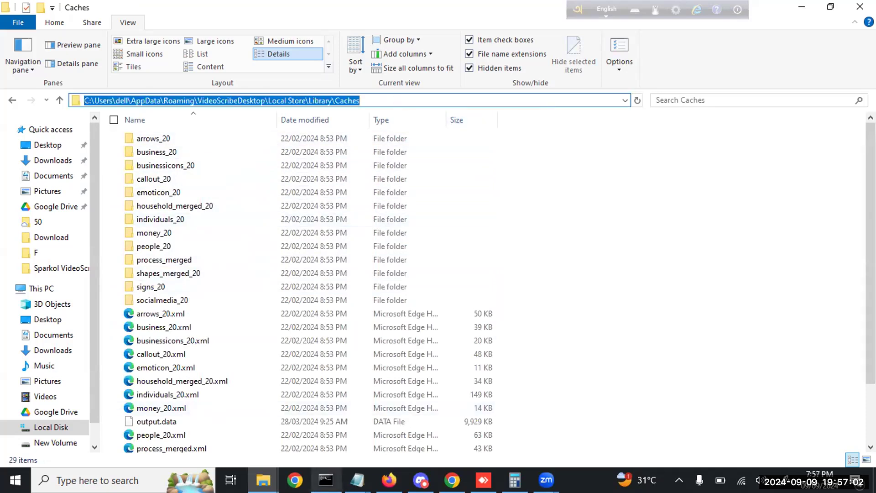
{"action": "mouse_move", "coordinate": [356, 480]}
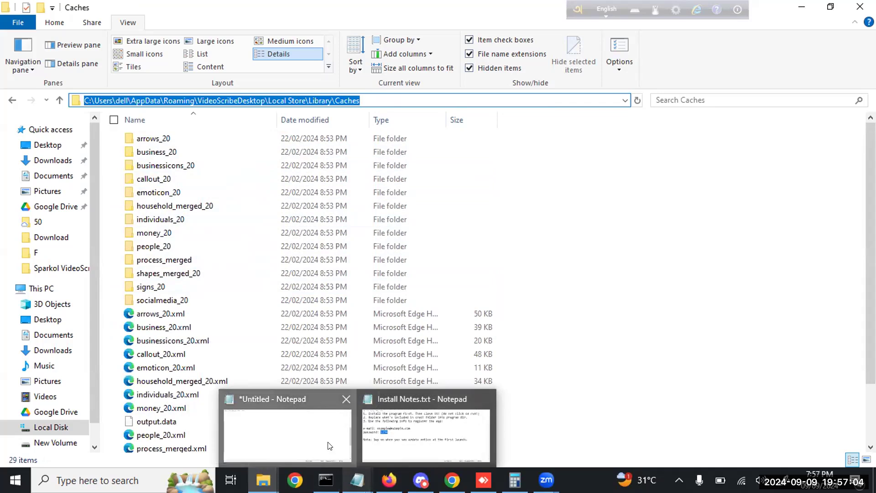
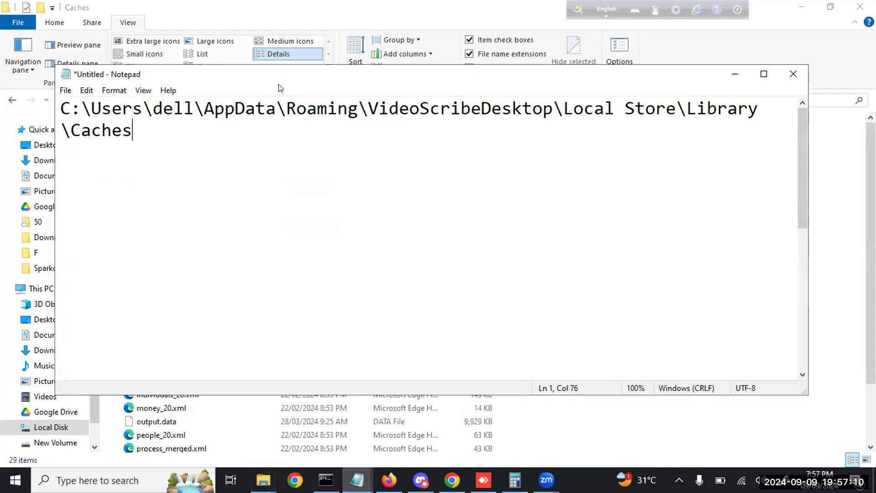
Move the Notepad note down and check the saved Caches folder path in it
{"action": "left_click_drag", "start_coordinate": [278, 80], "coordinate": [277, 198]}
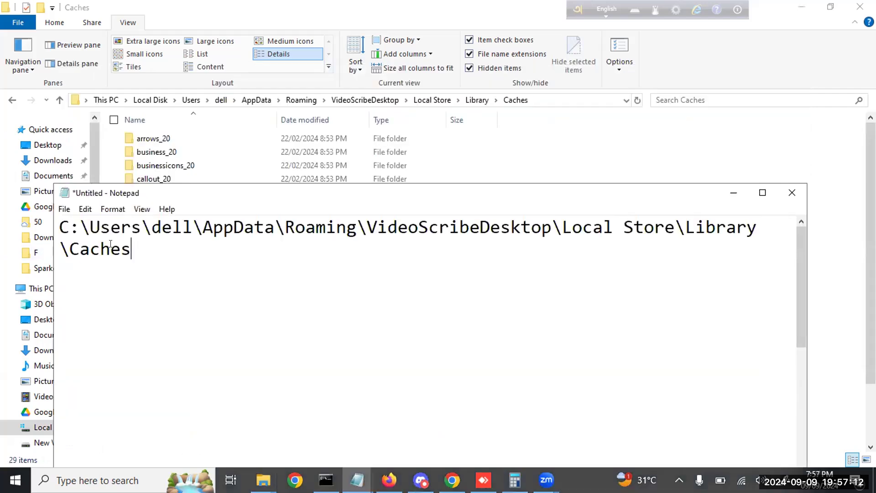
{"action": "left_click_drag", "start_coordinate": [152, 230], "coordinate": [523, 240]}
{"action": "left_click", "coordinate": [571, 224]}
Copy the name of videoscribe2.2.2.xml in the Caches folder, leaving the file name unchanged
{"action": "left_click", "coordinate": [510, 152]}
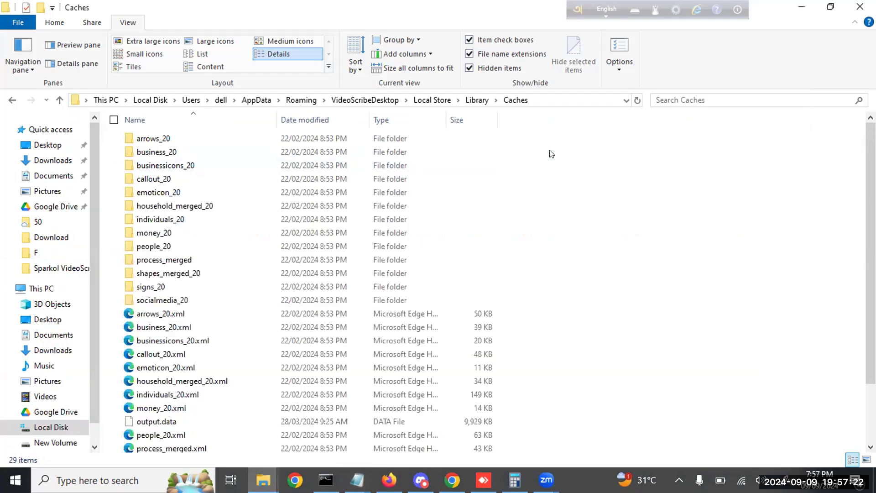
{"action": "scroll", "coordinate": [447, 260], "scroll_direction": "down", "scroll_amount": 1}
{"action": "scroll", "coordinate": [447, 260], "scroll_direction": "down", "scroll_amount": 1}
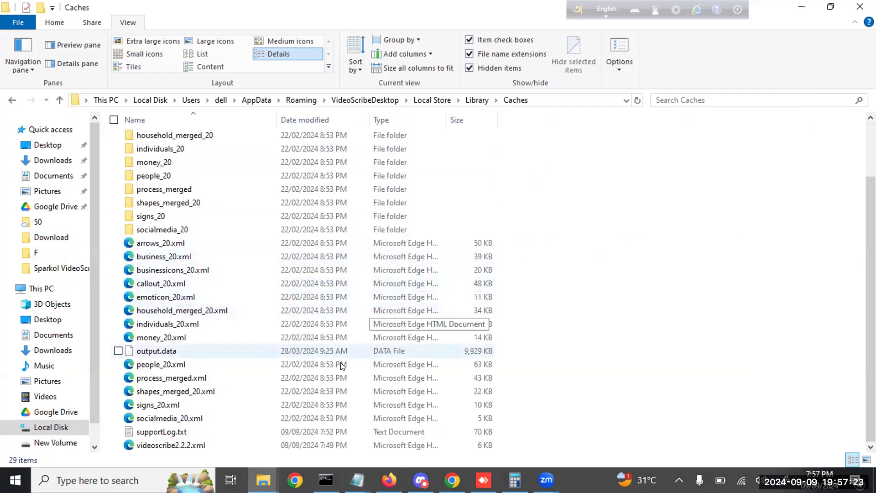
{"action": "left_click", "coordinate": [165, 445]}
{"action": "left_click", "coordinate": [154, 443]}
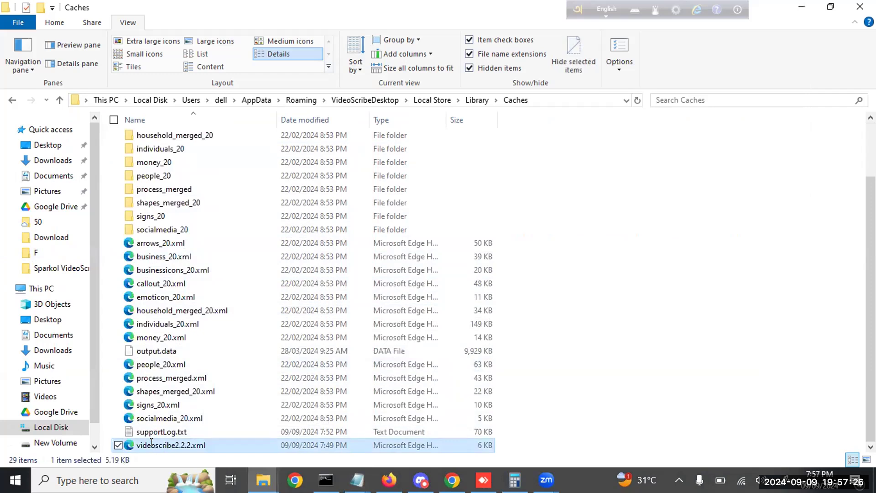
{"action": "key", "text": "End"}
{"action": "key", "text": "ctrl+a"}
{"action": "key", "text": "ctrl+c"}
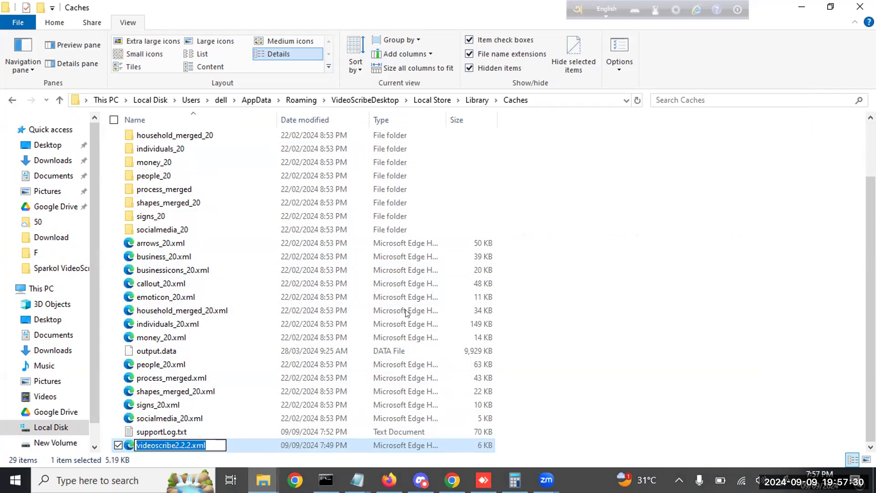
{"action": "key", "text": "Return"}
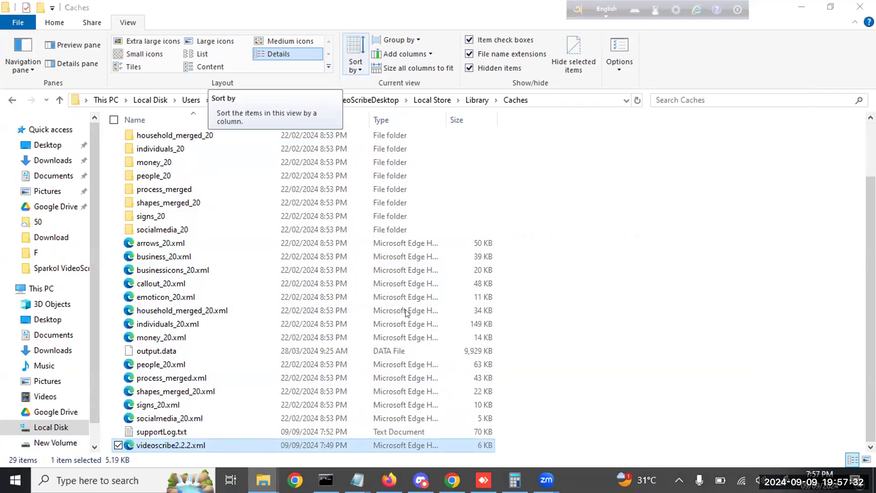
Paste videoscribe2.2.2.xml into the Untitled note below the Caches path, then return to Explorer
{"action": "mouse_move", "coordinate": [356, 480]}
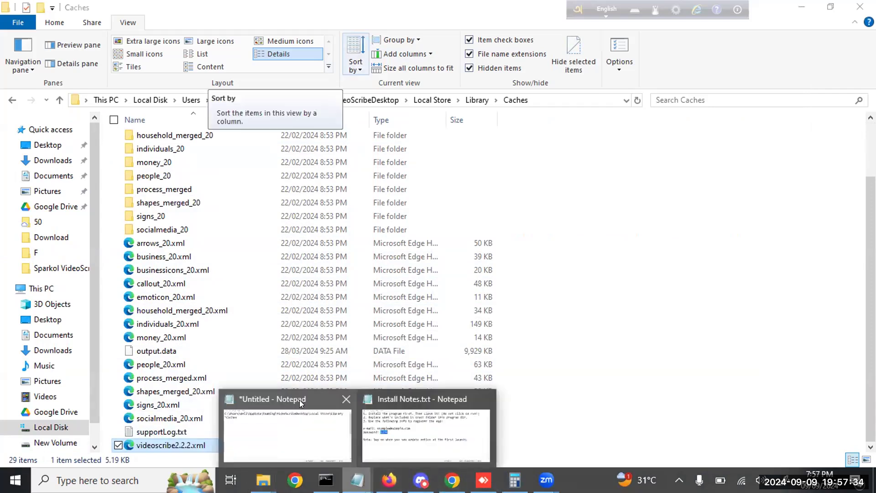
{"action": "left_click", "coordinate": [300, 400]}
{"action": "key", "text": "Return"}
{"action": "key", "text": "Return"}
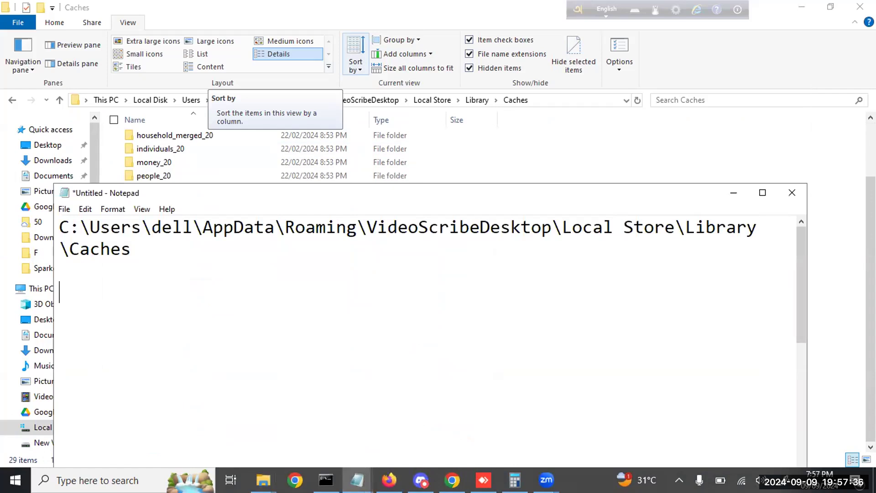
{"action": "key", "text": "ctrl+v"}
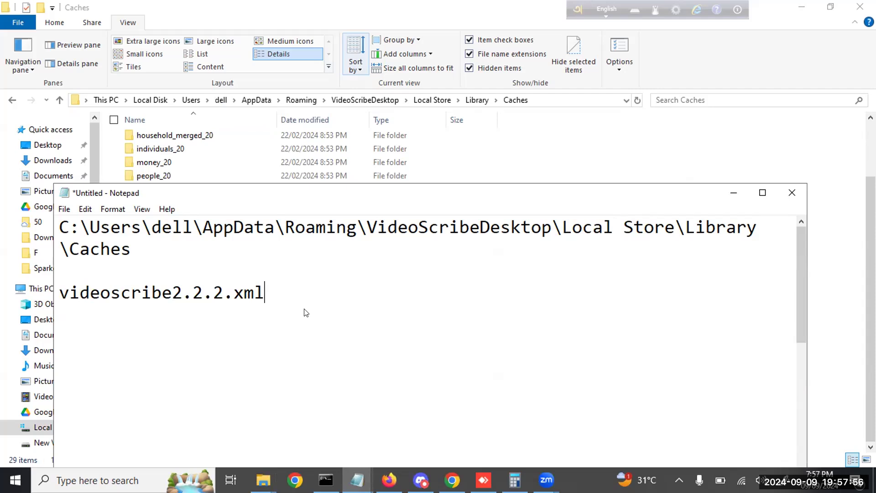
{"action": "left_click", "coordinate": [730, 162]}
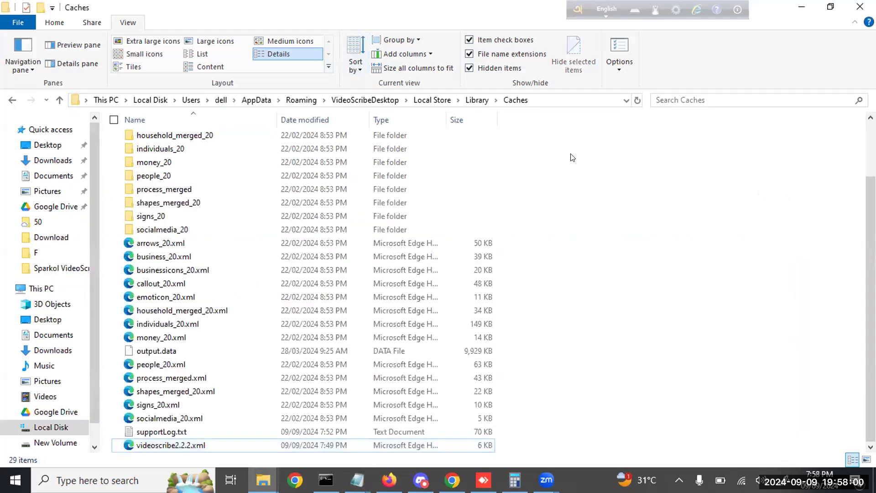
{"action": "left_click", "coordinate": [616, 47]}
{"action": "left_click_drag", "start_coordinate": [160, 129], "coordinate": [525, 126]}
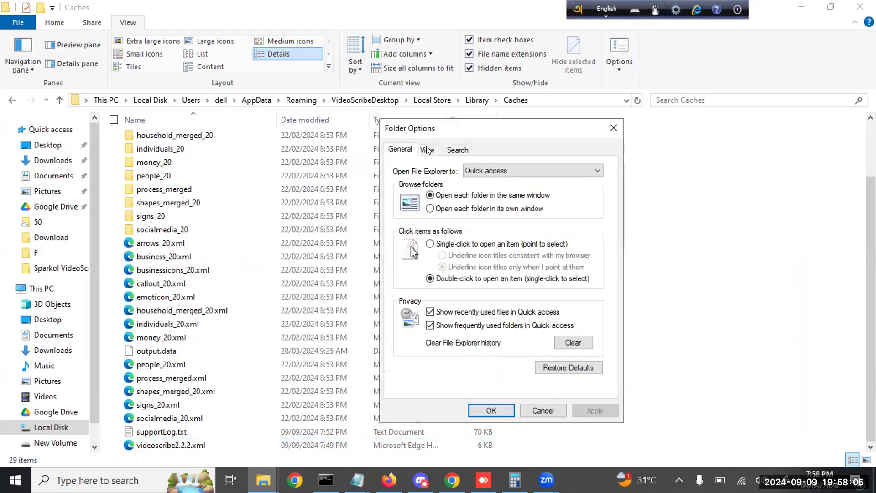
{"action": "left_click", "coordinate": [427, 150]}
{"action": "scroll", "coordinate": [449, 345], "scroll_direction": "down", "scroll_amount": 1}
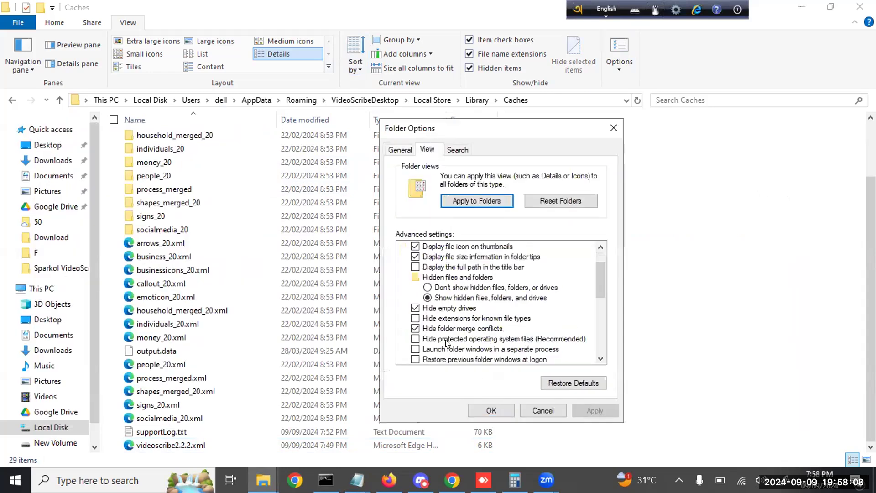
{"action": "left_click", "coordinate": [415, 318]}
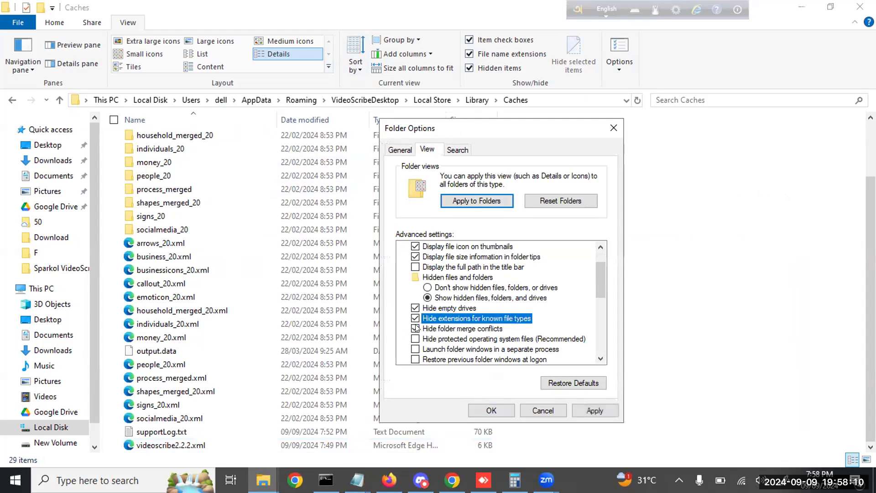
{"action": "left_click", "coordinate": [593, 409]}
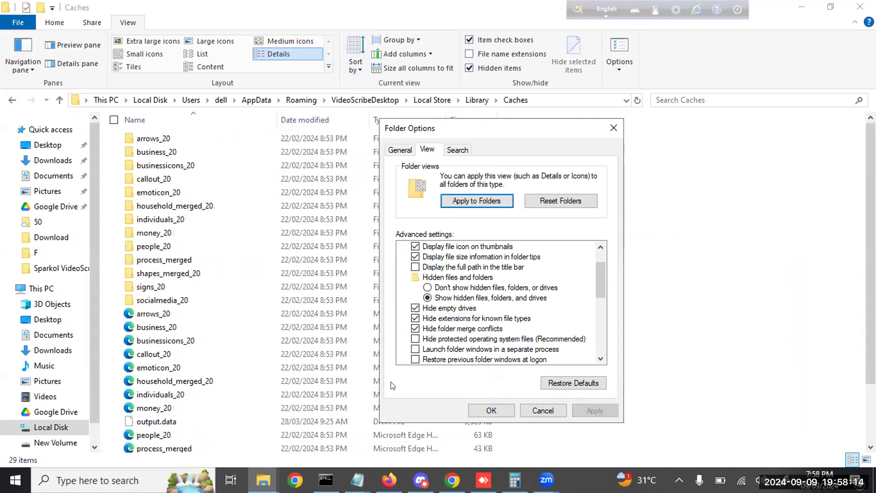
{"action": "left_click", "coordinate": [415, 319]}
{"action": "left_click", "coordinate": [596, 407]}
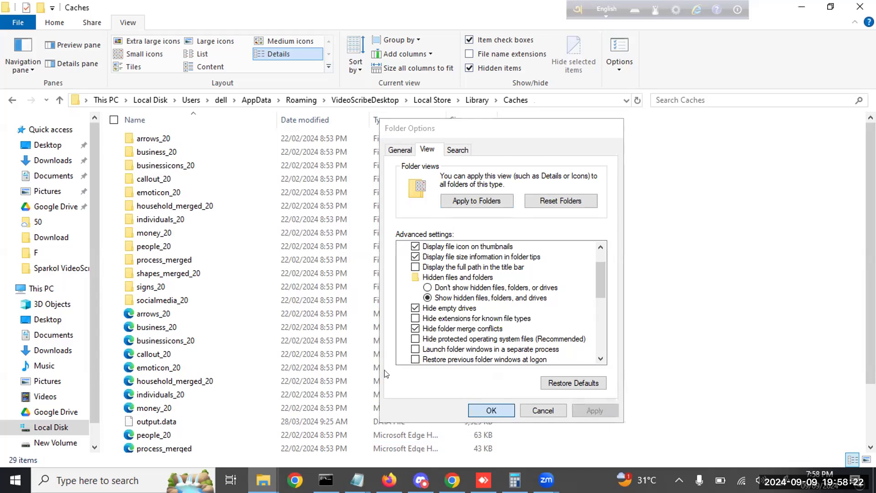
{"action": "left_click", "coordinate": [490, 410]}
{"action": "scroll", "coordinate": [240, 318], "scroll_direction": "down", "scroll_amount": 2}
{"action": "scroll", "coordinate": [240, 318], "scroll_direction": "up", "scroll_amount": 1}
{"action": "scroll", "coordinate": [240, 318], "scroll_direction": "down", "scroll_amount": 1}
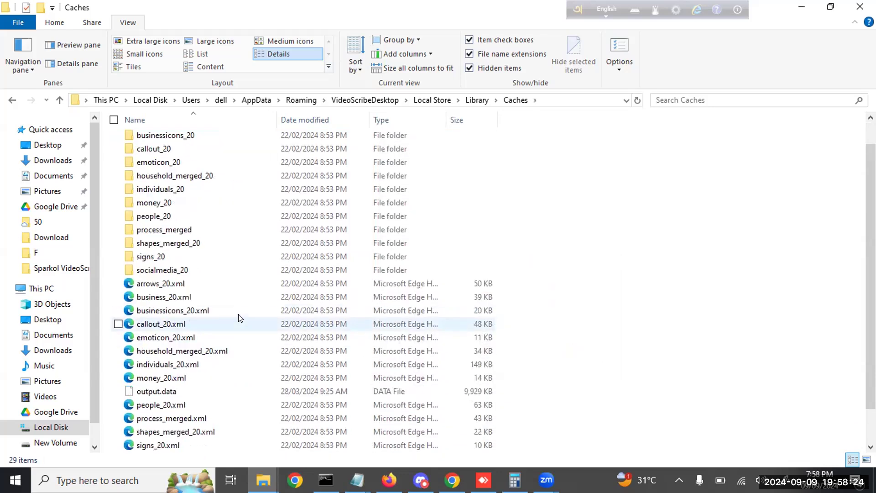
{"action": "left_click", "coordinate": [619, 50]}
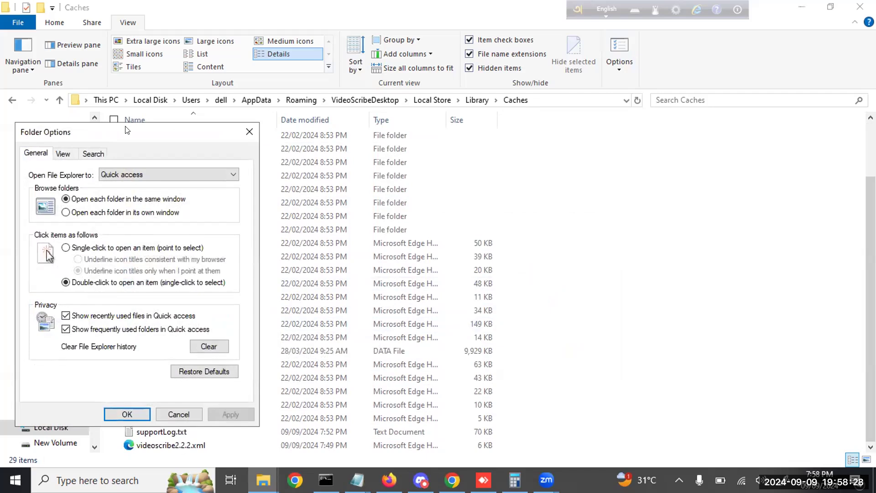
{"action": "left_click_drag", "start_coordinate": [127, 133], "coordinate": [523, 96]}
{"action": "left_click", "coordinate": [459, 118]}
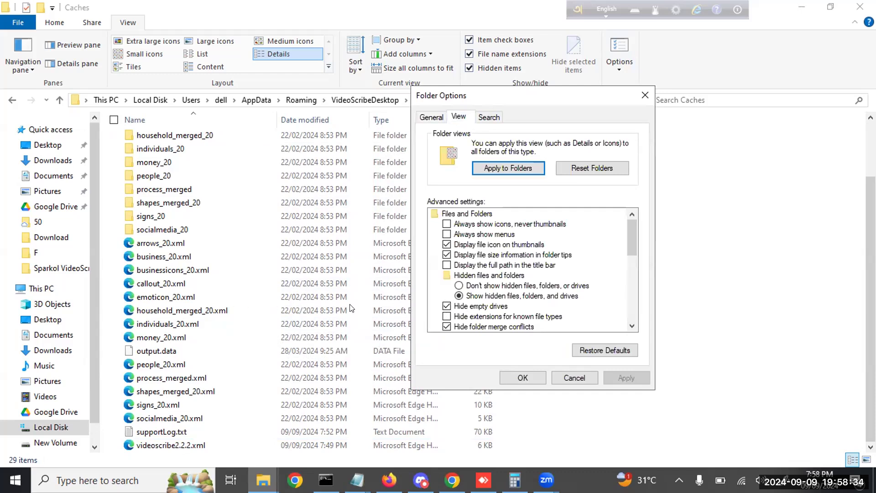
{"action": "scroll", "coordinate": [518, 302], "scroll_direction": "down", "scroll_amount": 10}
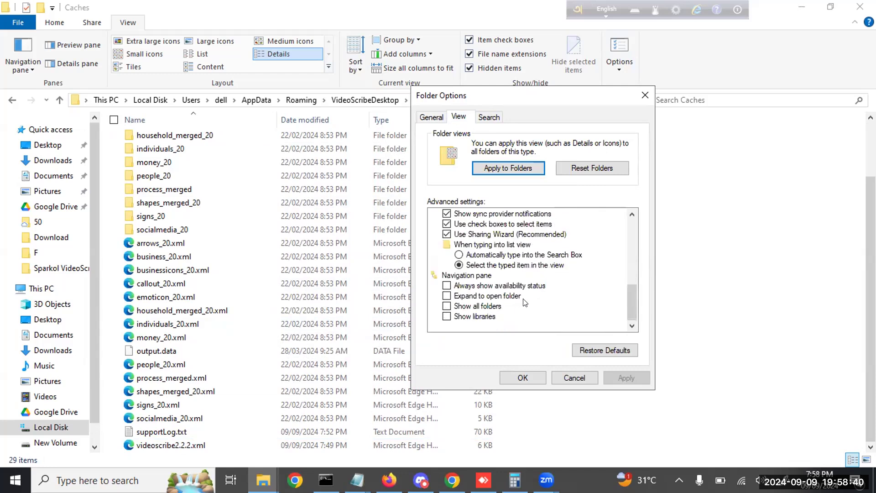
{"action": "left_click", "coordinate": [522, 378]}
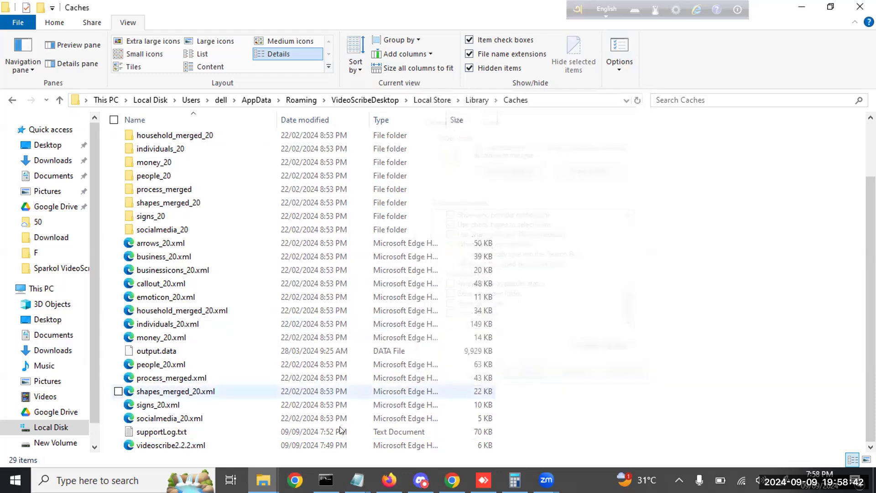
Select videoscribe2.2.2.xml, verify its name against the note, and delete it
{"action": "left_click", "coordinate": [231, 445]}
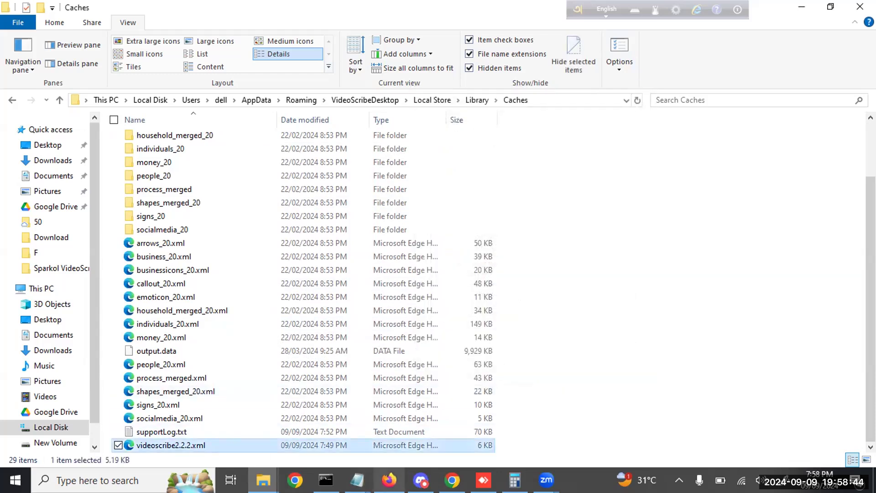
{"action": "mouse_move", "coordinate": [357, 480]}
{"action": "left_click", "coordinate": [287, 427]}
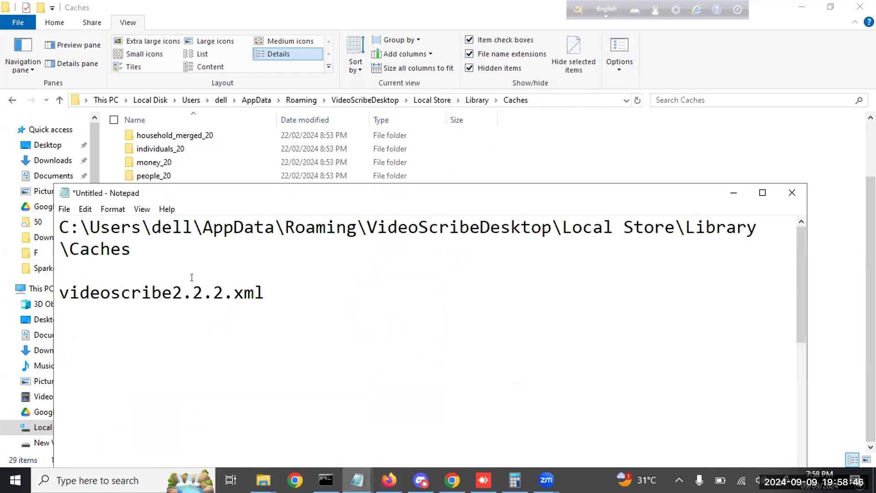
{"action": "left_click", "coordinate": [184, 445]}
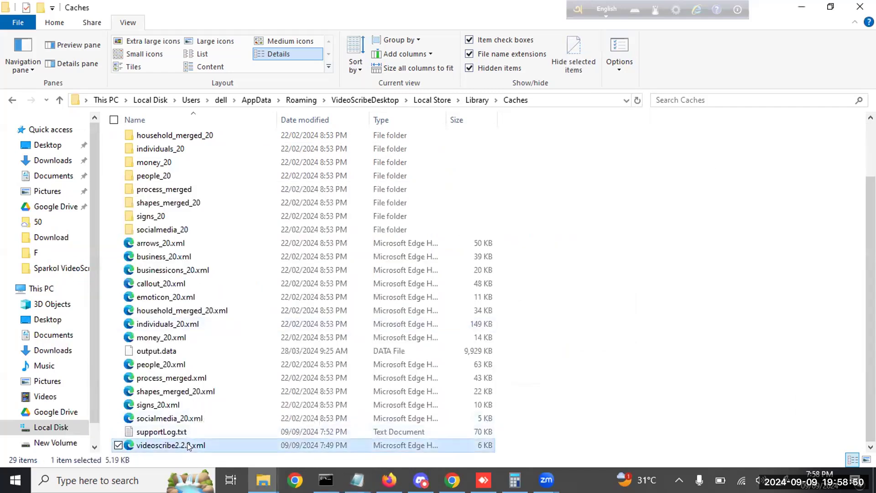
{"action": "key", "text": "Delete"}
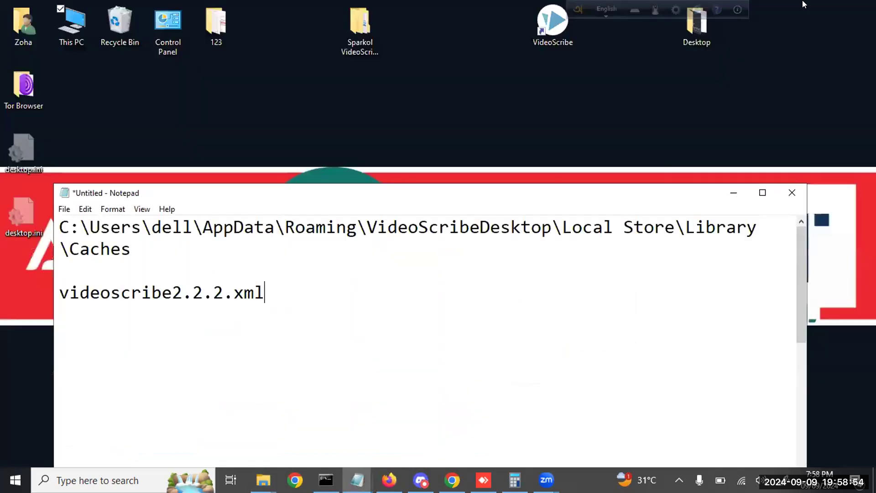
Clear Explorer and Notepad away, launch VideoScribe, sign in and accept offline usage
{"action": "left_click", "coordinate": [802, 7]}
{"action": "left_click", "coordinate": [732, 193]}
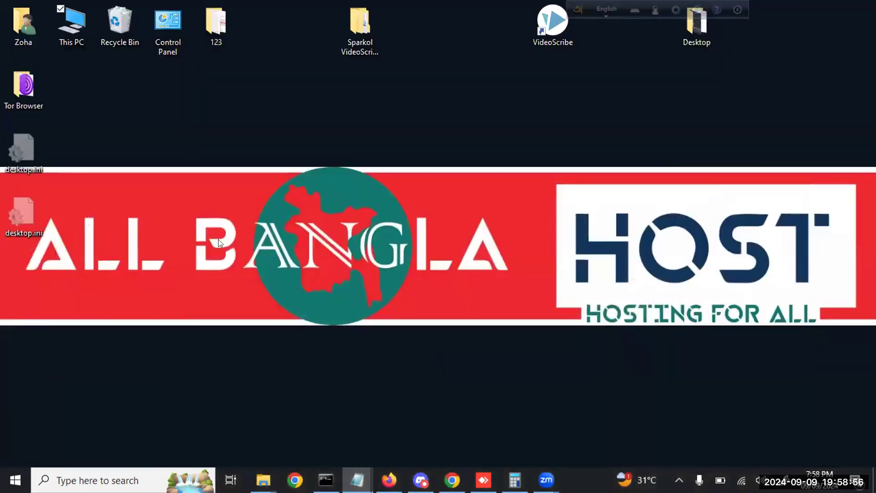
{"action": "left_click", "coordinate": [552, 23]}
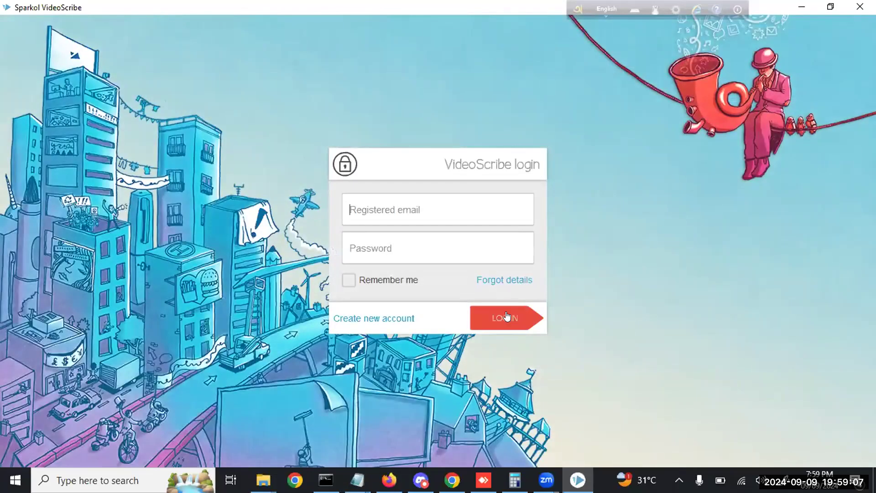
{"action": "left_click", "coordinate": [505, 317]}
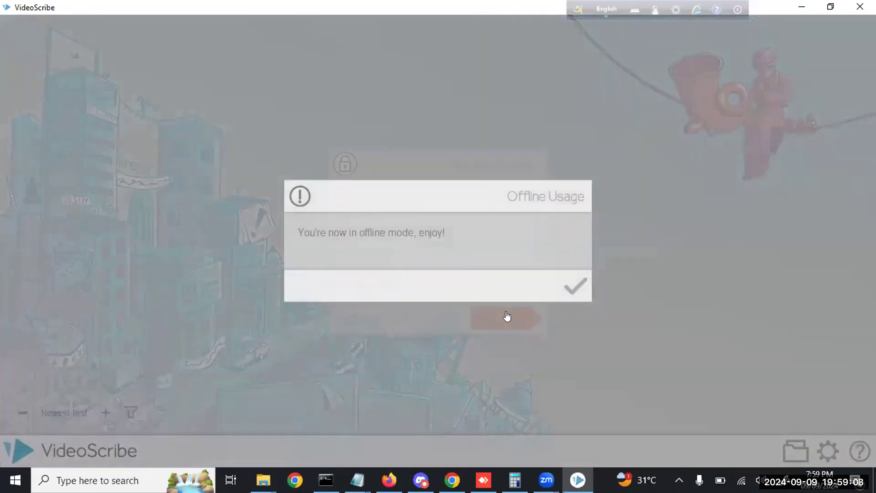
{"action": "left_click", "coordinate": [574, 287]}
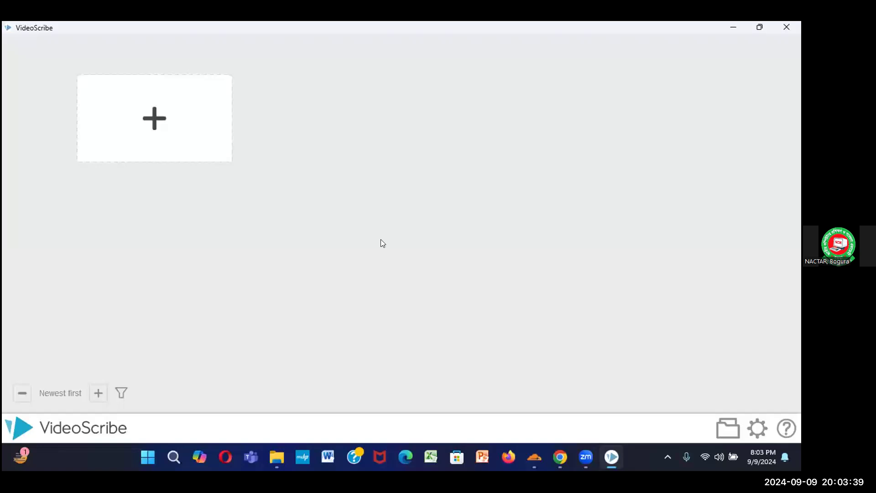
Start a blank scribe, add a person's name as a text element, and zoom in on it
{"action": "left_click", "coordinate": [147, 120]}
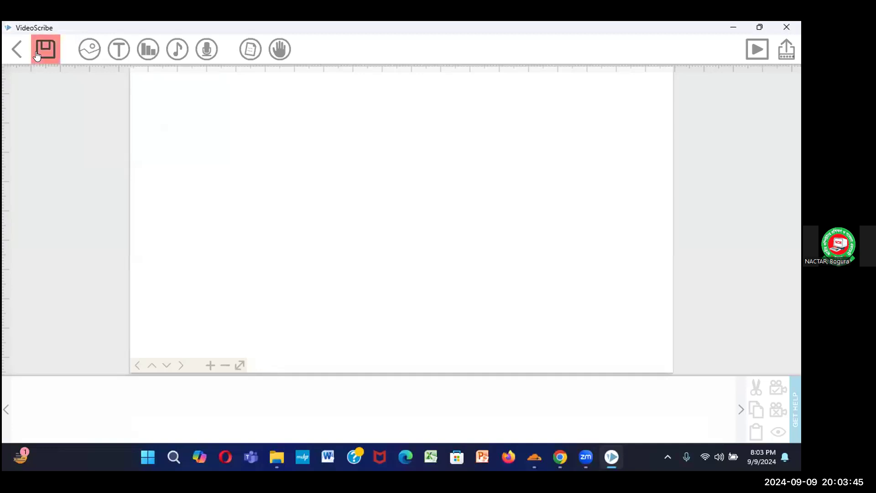
{"action": "left_click", "coordinate": [115, 49]}
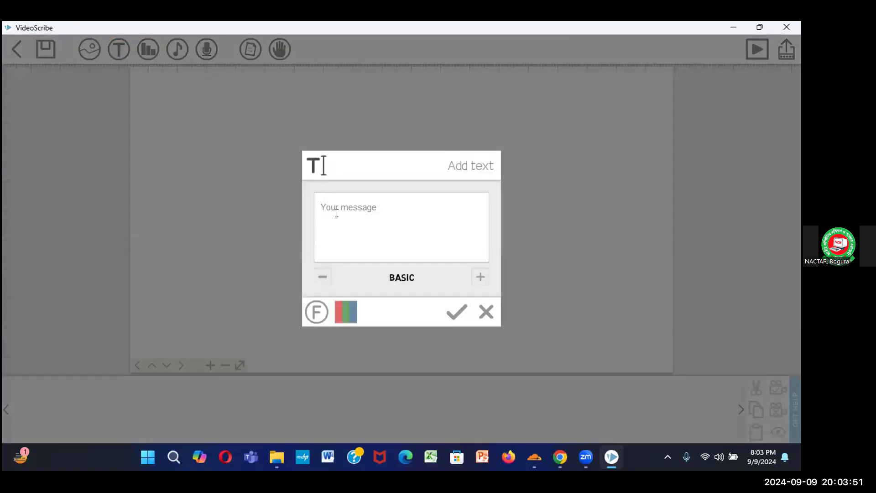
{"action": "left_click", "coordinate": [456, 312]}
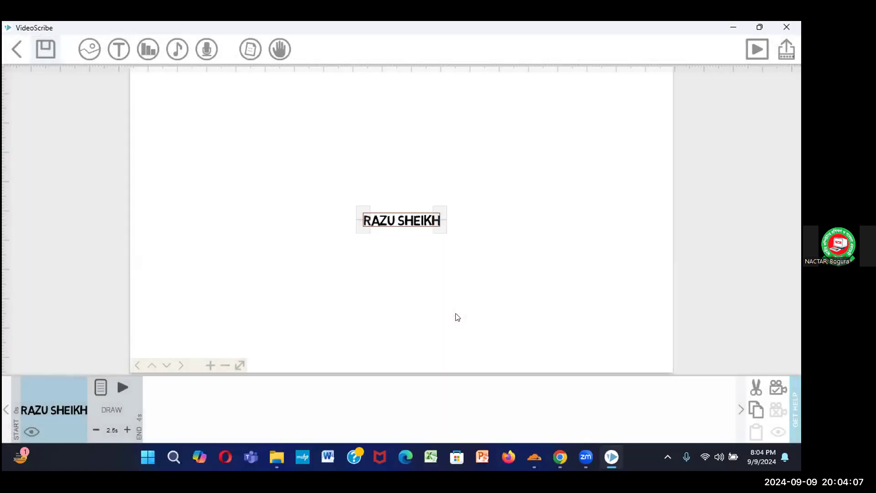
{"action": "scroll", "coordinate": [504, 235], "scroll_direction": "up", "scroll_amount": 4}
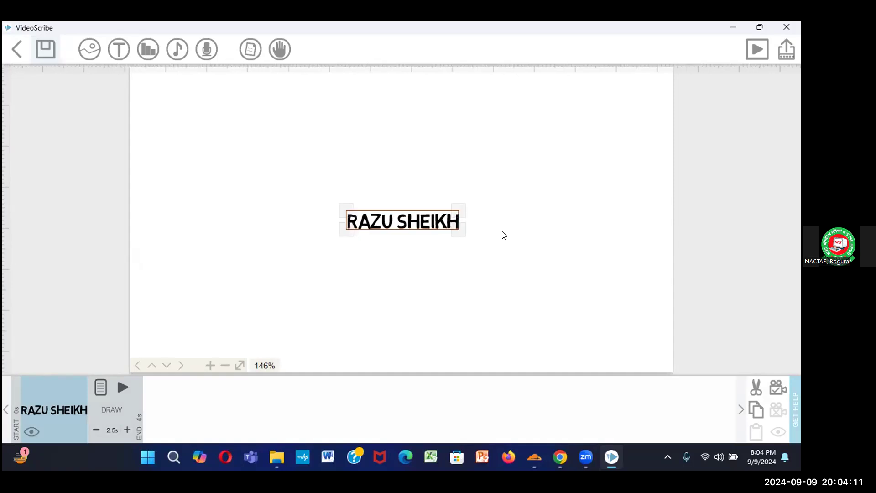
{"action": "scroll", "coordinate": [510, 236], "scroll_direction": "up", "scroll_amount": 6}
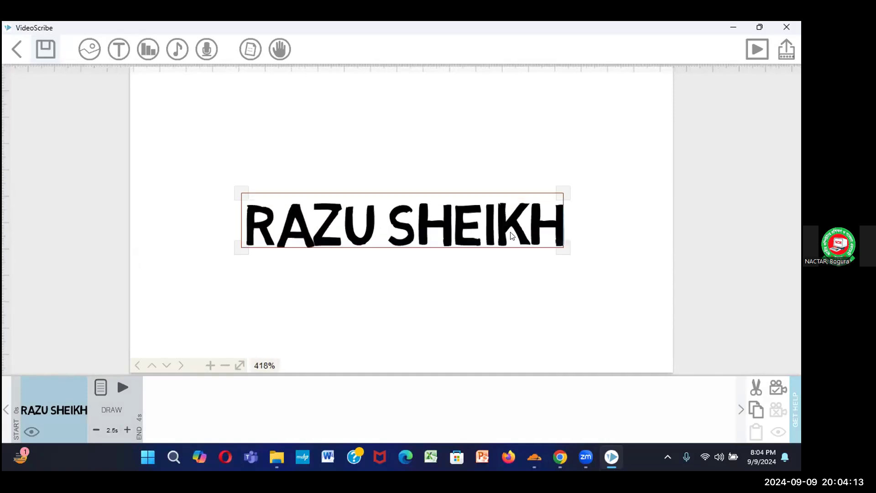
{"action": "scroll", "coordinate": [519, 269], "scroll_direction": "up", "scroll_amount": 1}
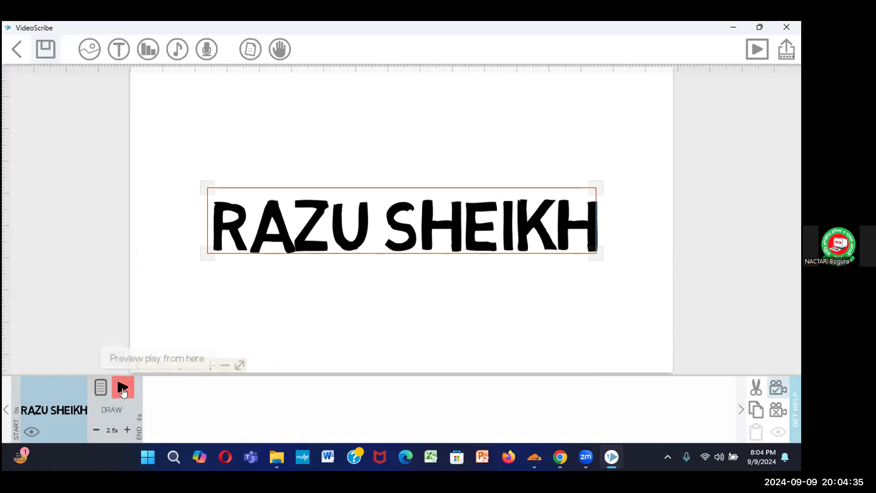
{"action": "left_click", "coordinate": [122, 390]}
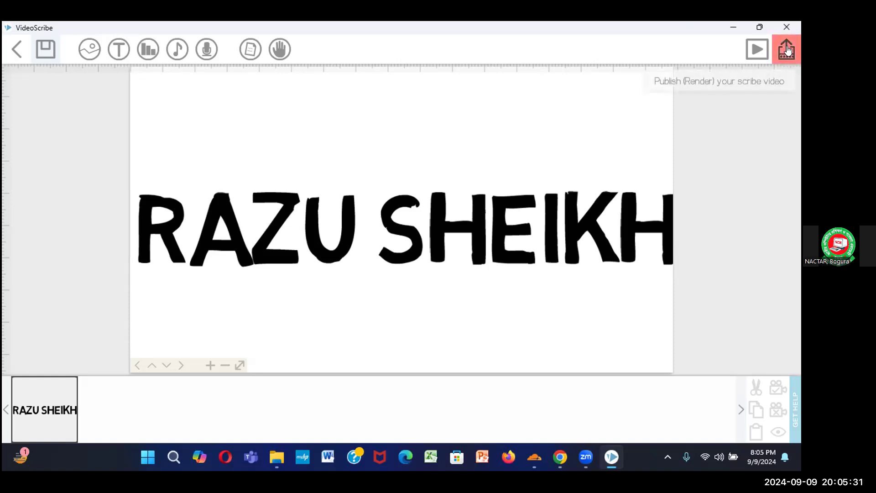
Save the scribe under the name video-1
{"action": "left_click", "coordinate": [38, 46]}
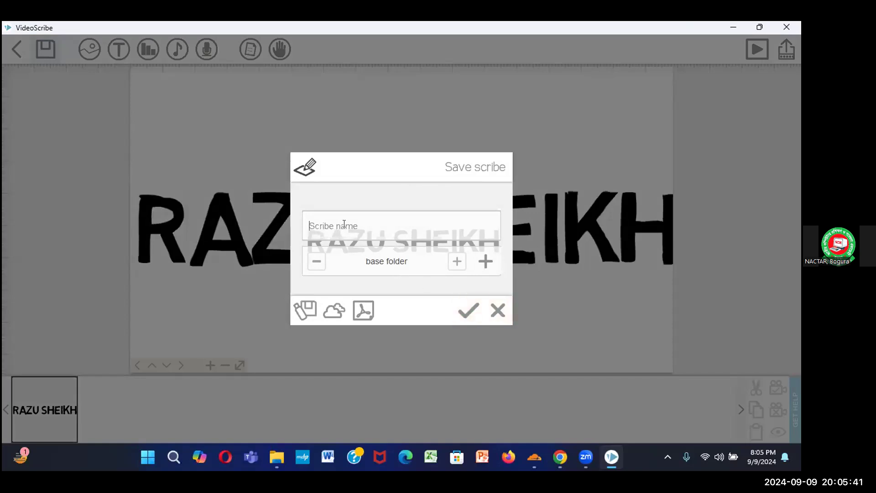
{"action": "type", "text": "video-1"}
{"action": "key", "text": "Return"}
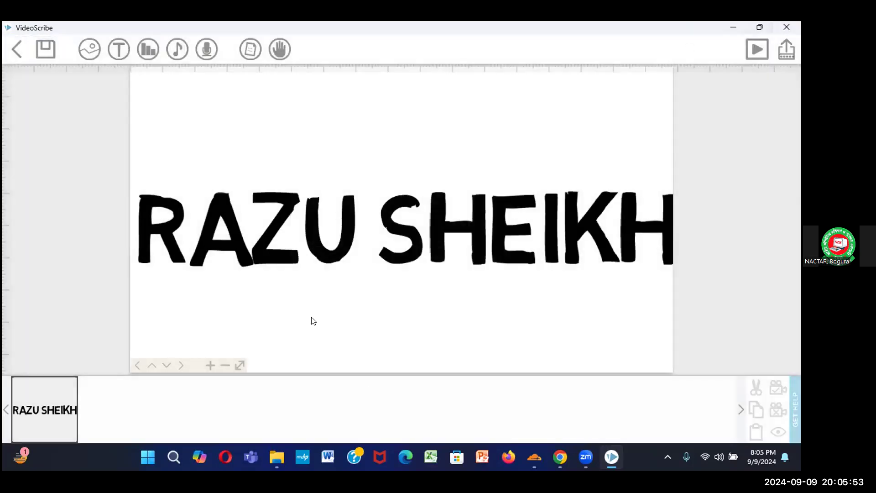
Leave the editor and go back to the projects gallery listing the saved scribe
{"action": "left_click", "coordinate": [730, 29]}
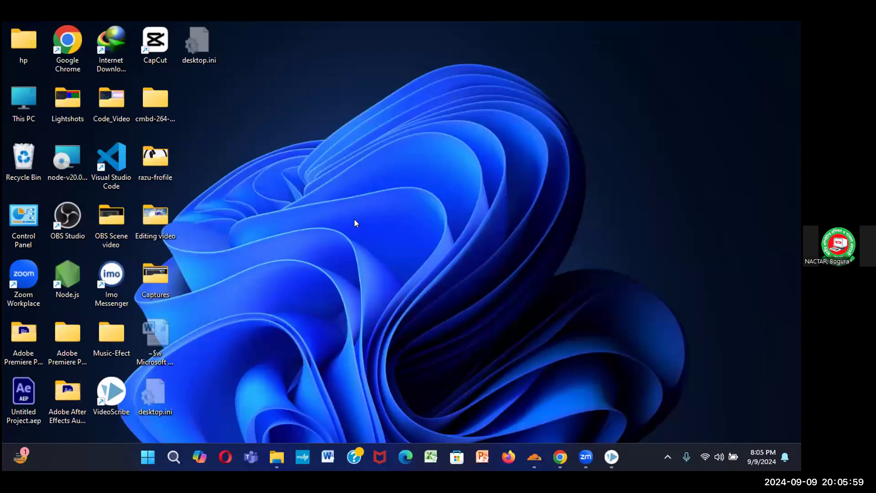
{"action": "left_click", "coordinate": [611, 457]}
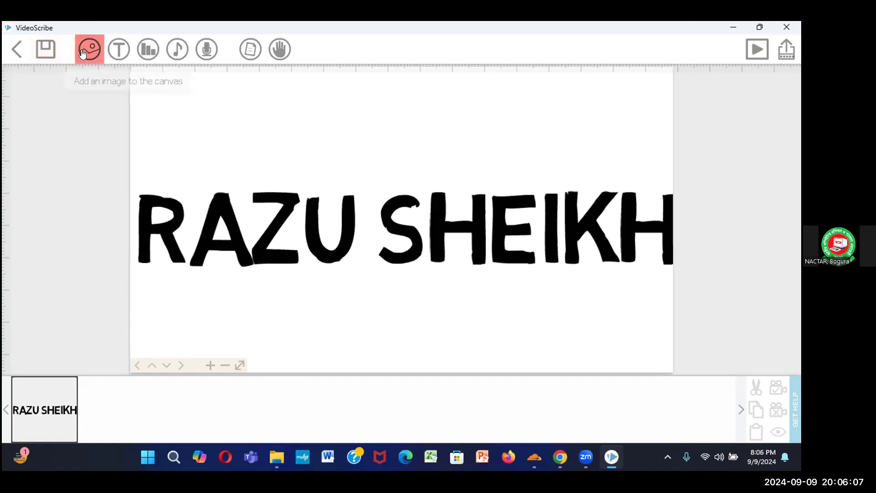
{"action": "left_click", "coordinate": [12, 55]}
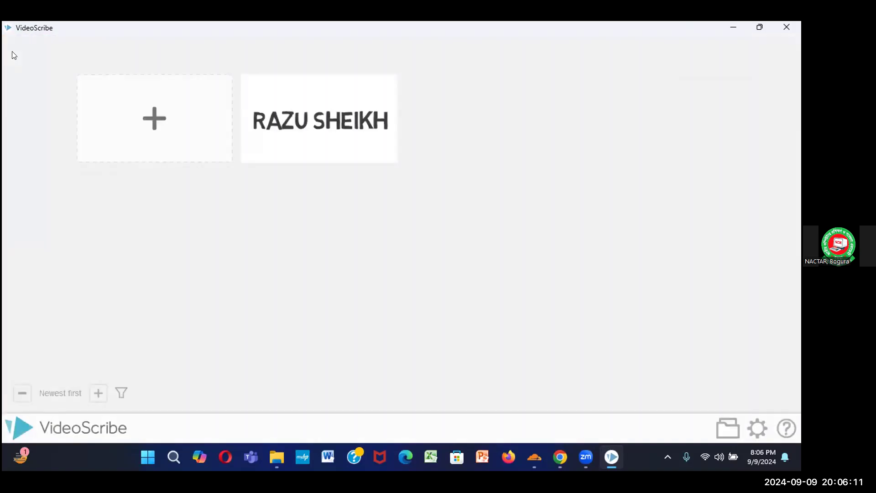
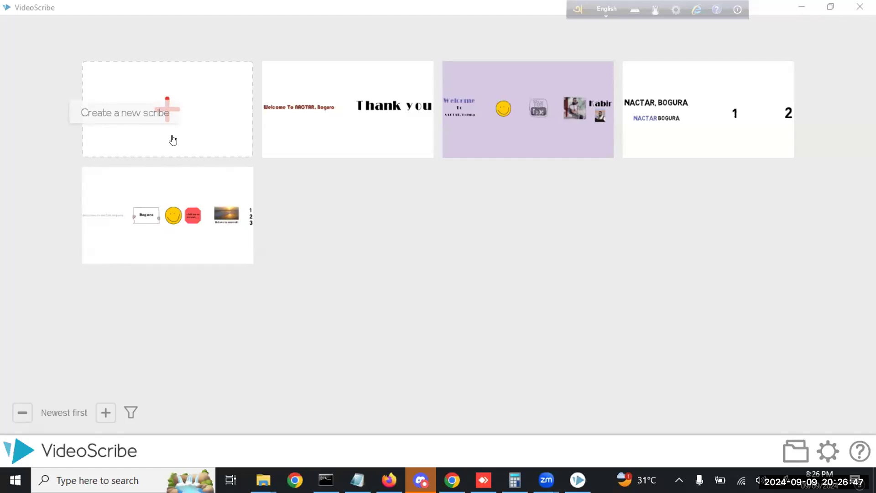
Bring the VideoScribe window with its saved-scribes gallery to the front
{"action": "left_click", "coordinate": [180, 129]}
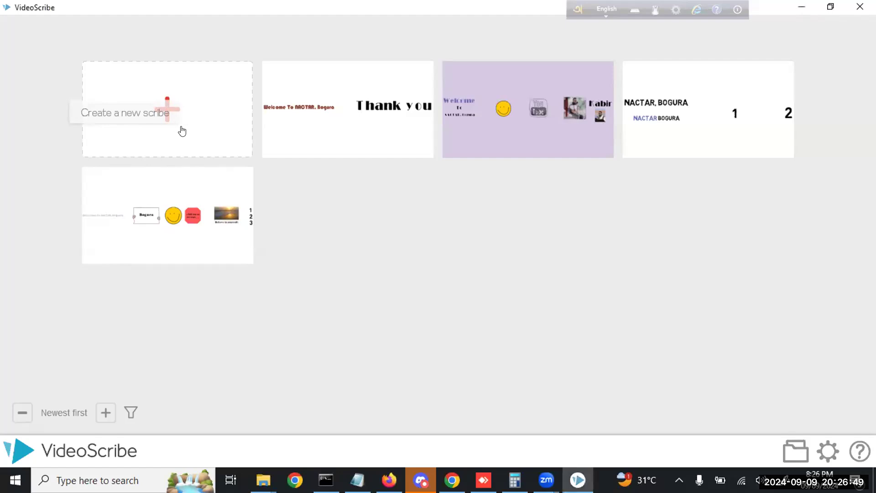
Start a new blank scribe and add the text 'Welcome'
{"action": "left_click", "coordinate": [192, 107]}
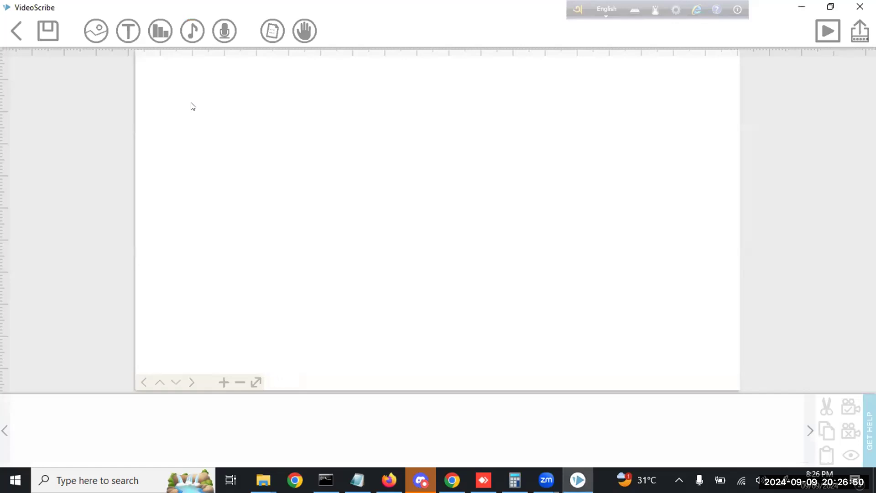
{"action": "left_click", "coordinate": [130, 45]}
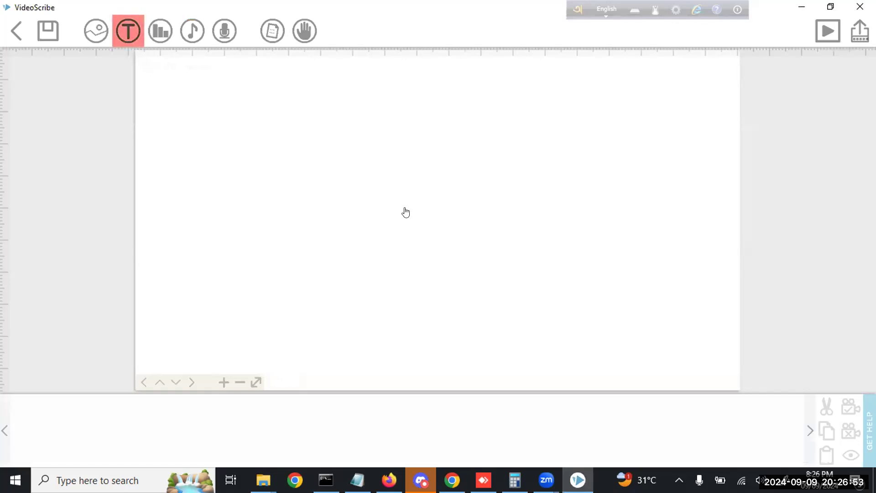
{"action": "type", "text": "Welcome"}
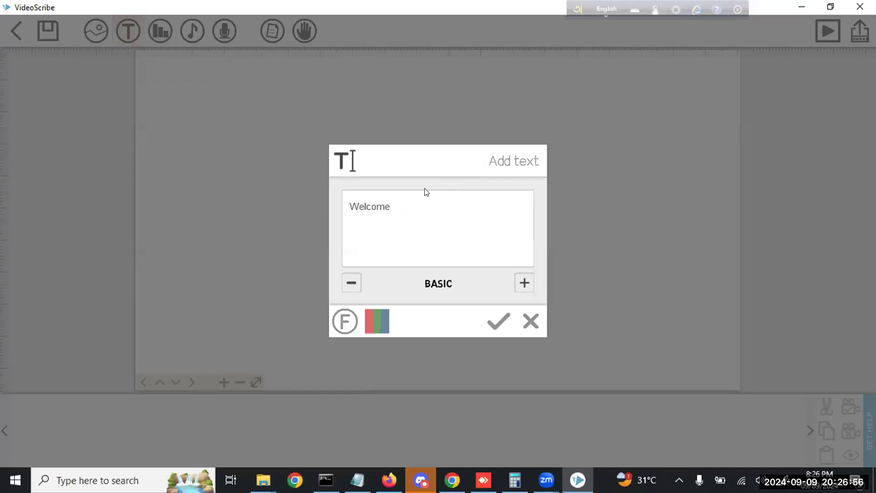
Style Welcome in dark red Cooper Black and place it on the canvas
{"action": "left_click", "coordinate": [354, 282]}
{"action": "left_click", "coordinate": [523, 283]}
{"action": "left_click", "coordinate": [523, 283]}
{"action": "left_click", "coordinate": [523, 283]}
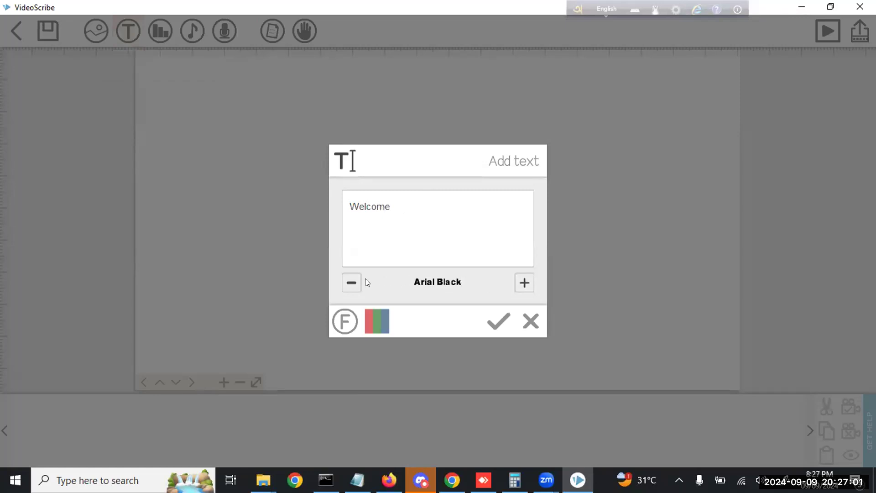
{"action": "left_click", "coordinate": [523, 283]}
{"action": "left_click", "coordinate": [522, 283]}
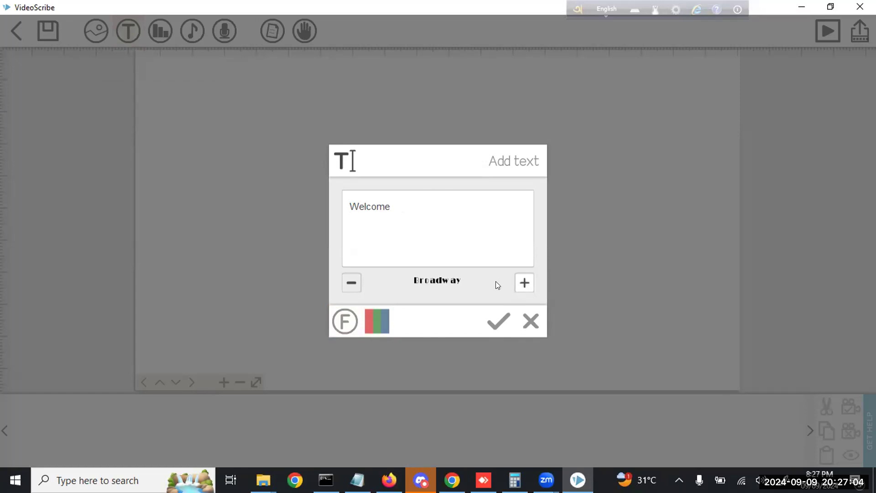
{"action": "left_click", "coordinate": [350, 282]}
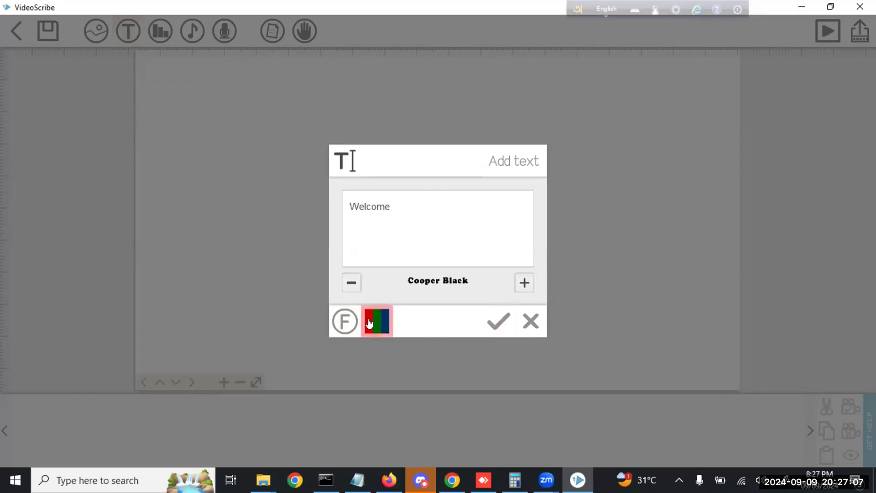
{"action": "left_click", "coordinate": [369, 323]}
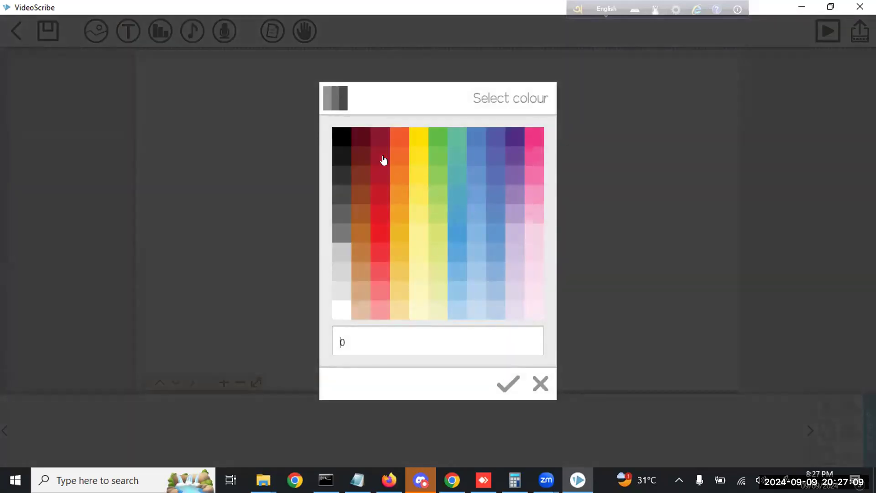
{"action": "left_click", "coordinate": [383, 160]}
{"action": "left_click", "coordinate": [497, 318]}
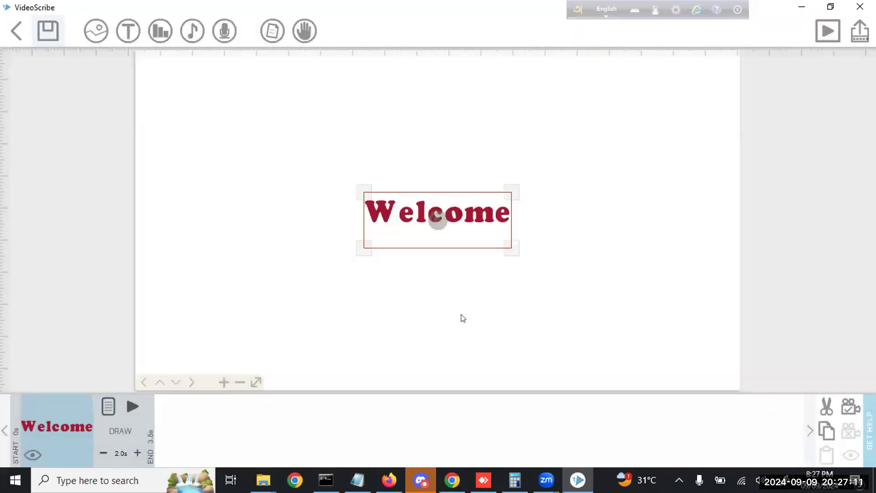
Enlarge Welcome, move it near the canvas top, and set the camera on it
{"action": "left_click_drag", "start_coordinate": [511, 248], "coordinate": [550, 262]}
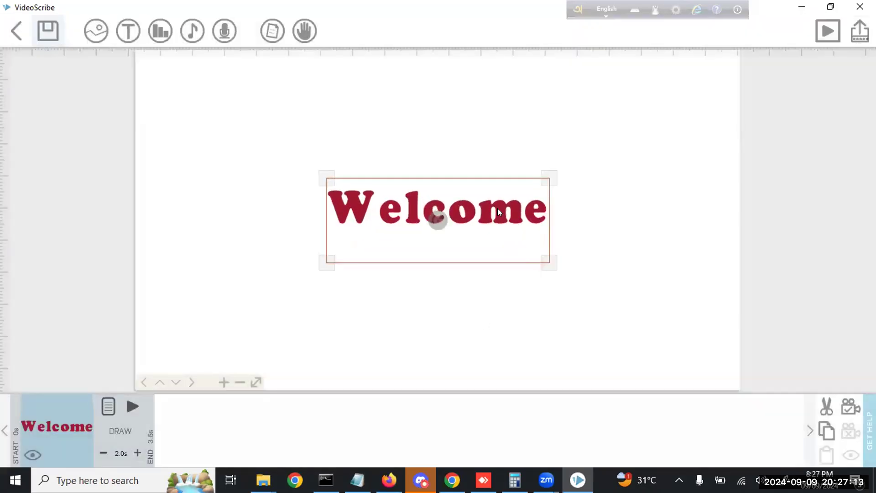
{"action": "left_click_drag", "start_coordinate": [497, 208], "coordinate": [498, 125]}
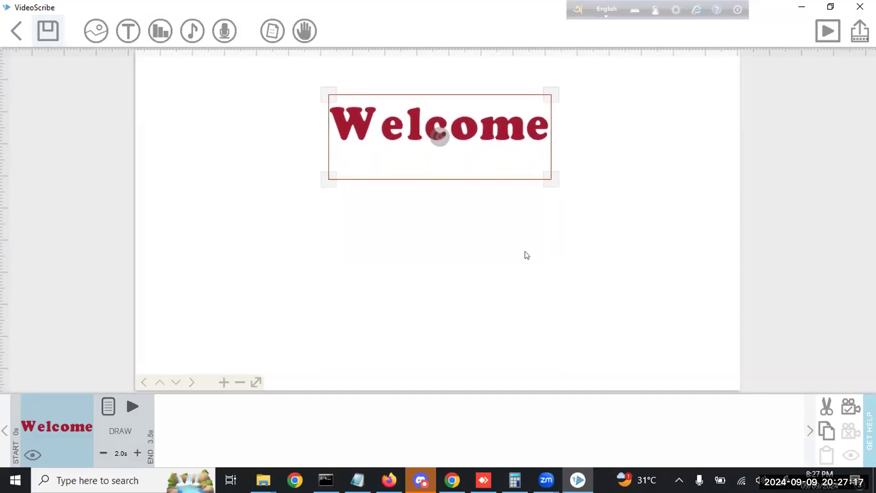
{"action": "left_click", "coordinate": [846, 409]}
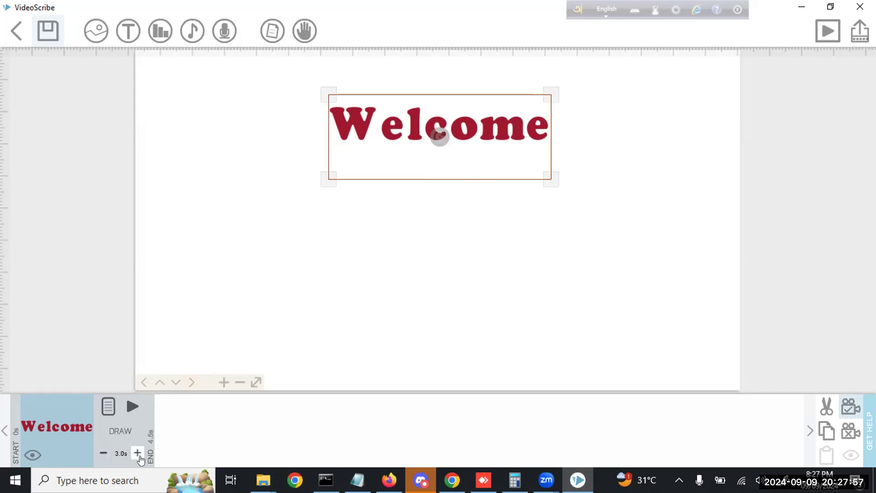
Set Welcome's draw time to 3.0s and open its text properties
{"action": "left_click", "coordinate": [102, 456]}
{"action": "left_click", "coordinate": [137, 453]}
{"action": "left_click", "coordinate": [137, 453]}
{"action": "left_click", "coordinate": [138, 453]}
{"action": "left_click", "coordinate": [108, 411]}
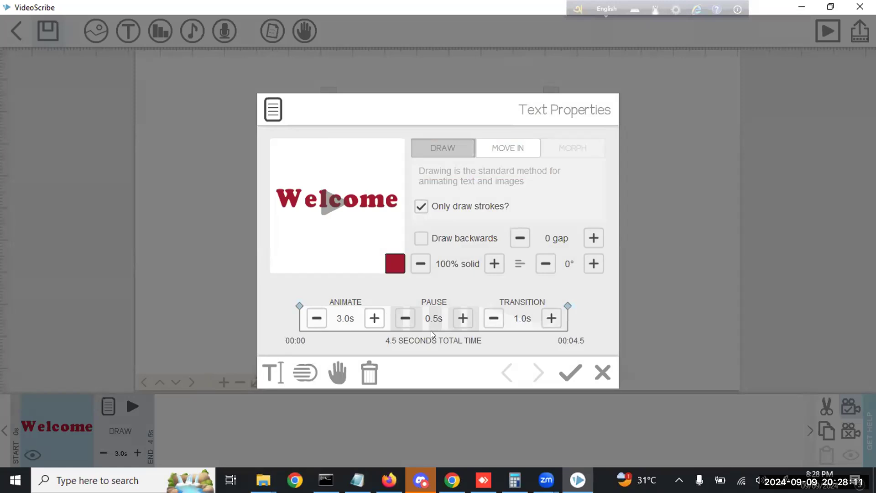
{"action": "left_click", "coordinate": [271, 369]}
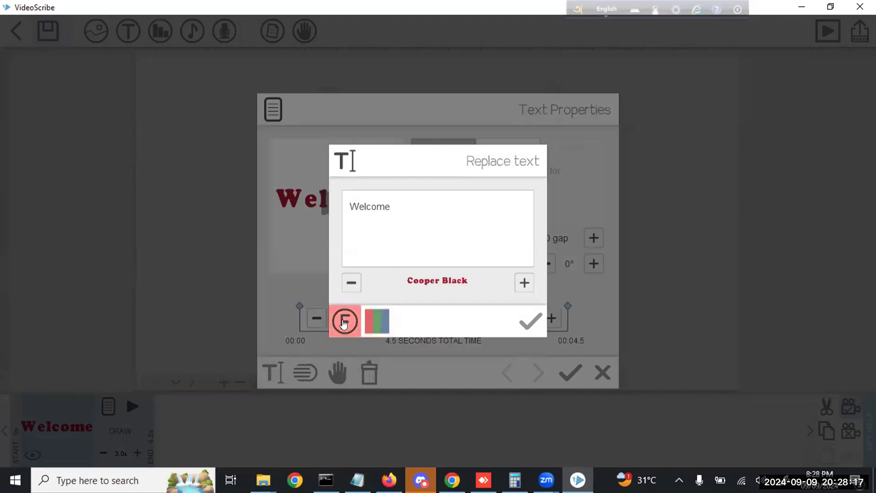
{"action": "left_click", "coordinate": [528, 321]}
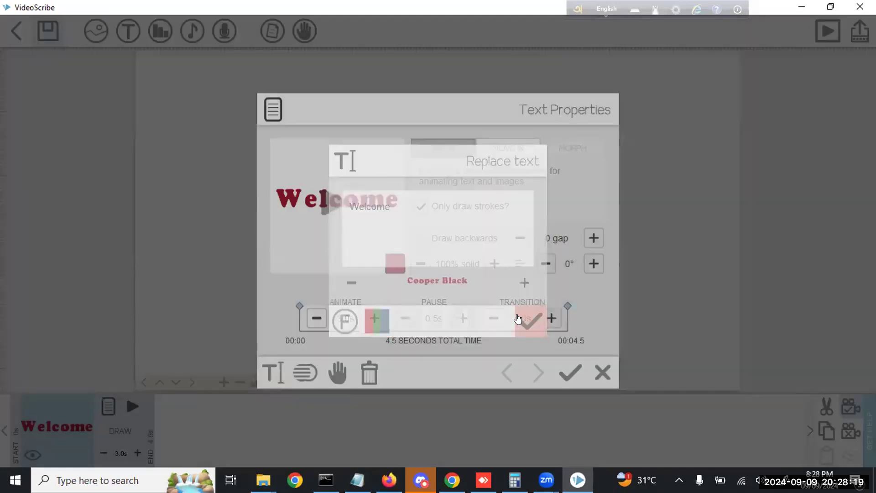
{"action": "left_click", "coordinate": [572, 374]}
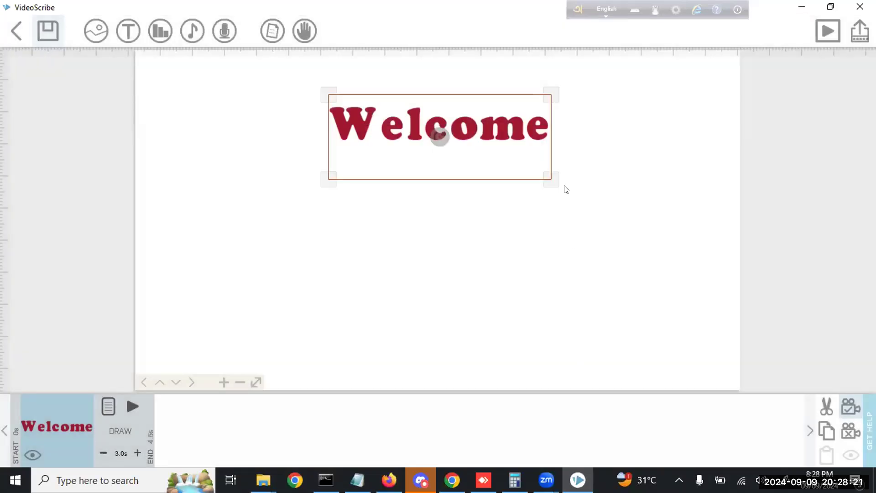
{"action": "left_click", "coordinate": [484, 216]}
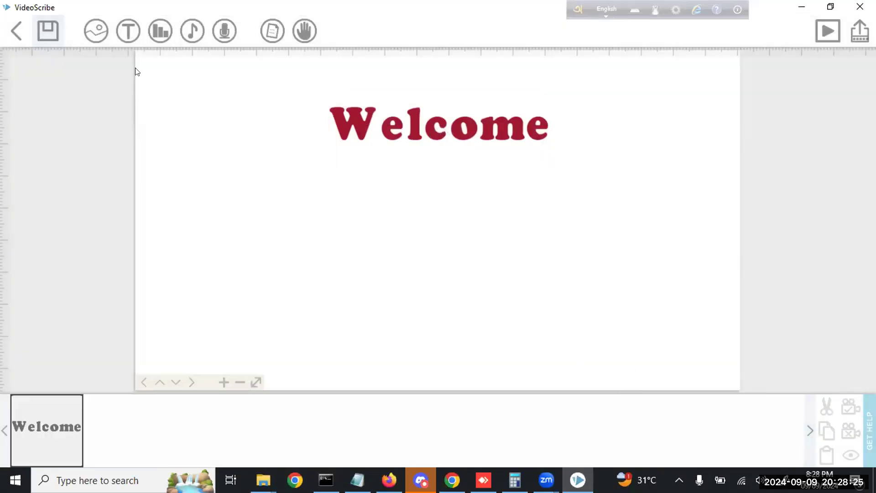
Add an enlarged black 'To' text with camera set and 2.0s draw time
{"action": "left_click", "coordinate": [128, 31]}
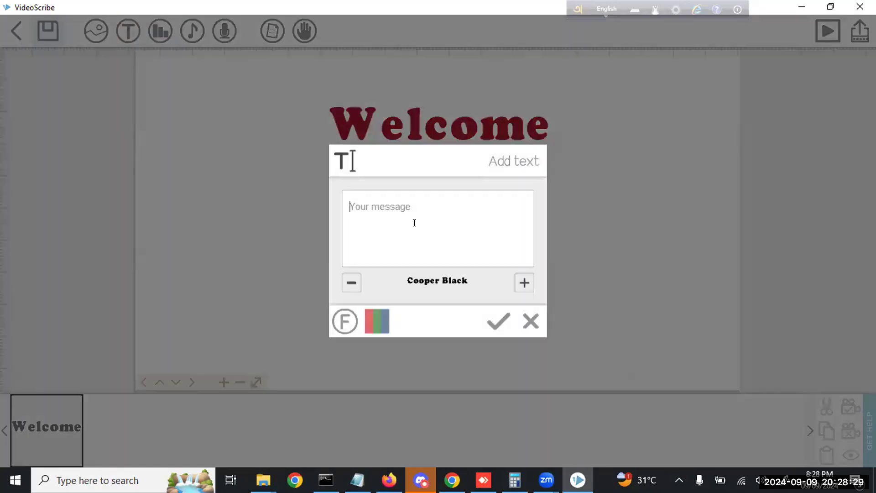
{"action": "type", "text": "To"}
{"action": "left_click", "coordinate": [497, 321]}
{"action": "left_click_drag", "start_coordinate": [455, 253], "coordinate": [467, 268]}
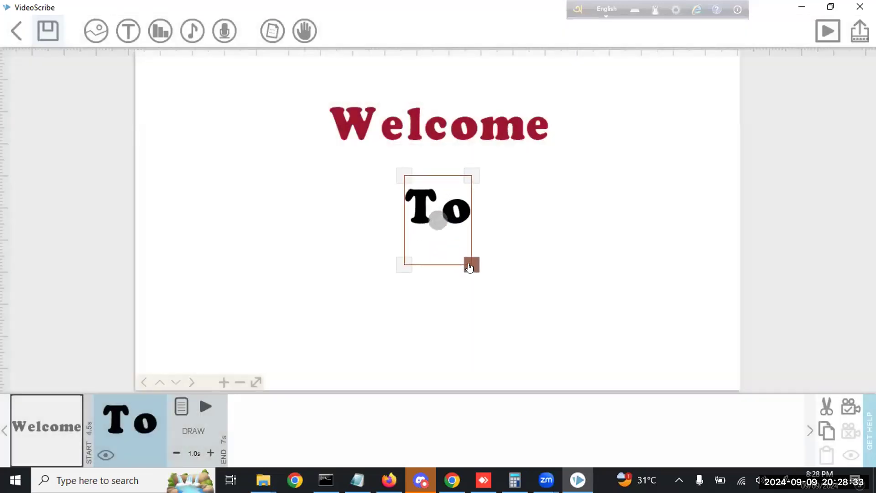
{"action": "left_click", "coordinate": [844, 413]}
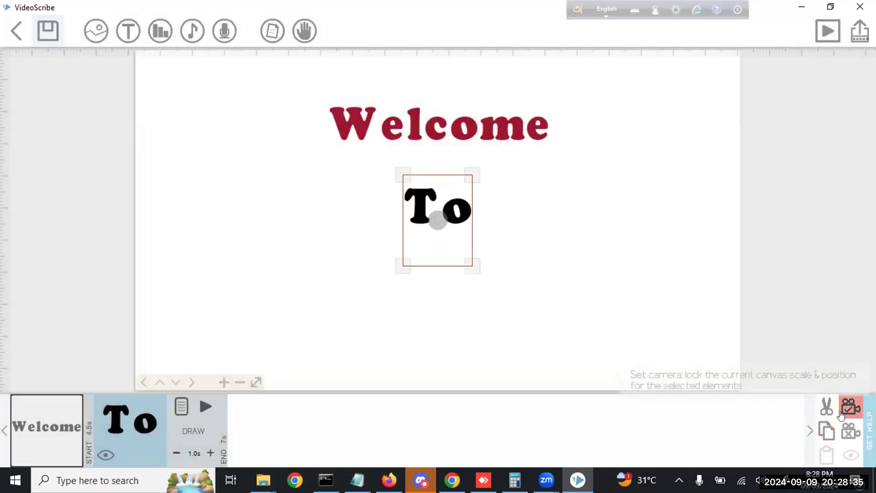
{"action": "left_click", "coordinate": [209, 453]}
{"action": "left_click", "coordinate": [210, 453]}
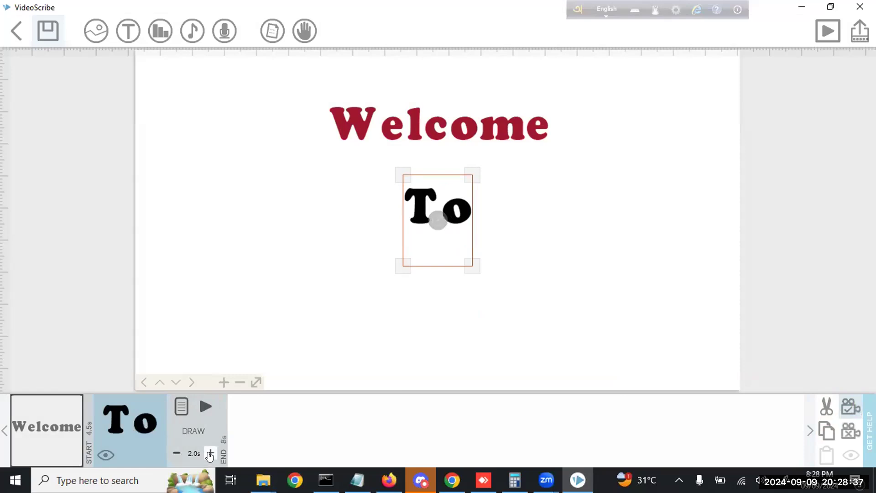
Add 'NACTAR' in Jokerman below To and raise its draw time to 4.0s
{"action": "left_click", "coordinate": [127, 32]}
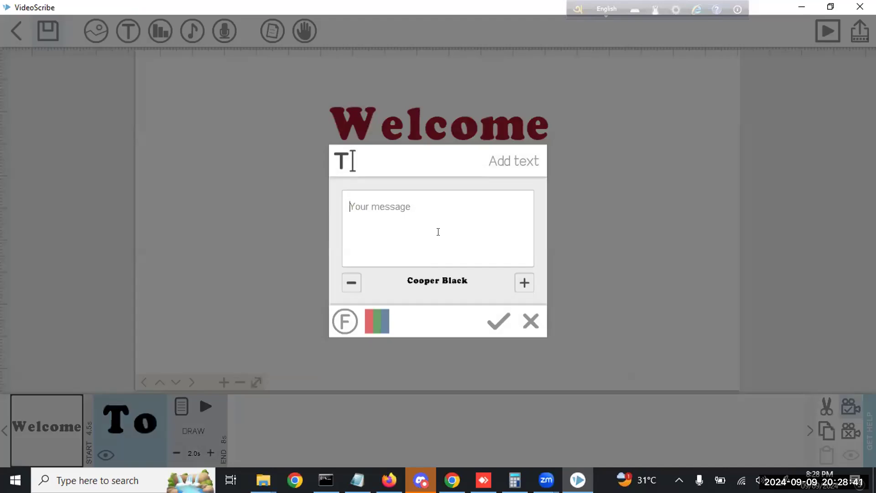
{"action": "type", "text": "NACTAR"}
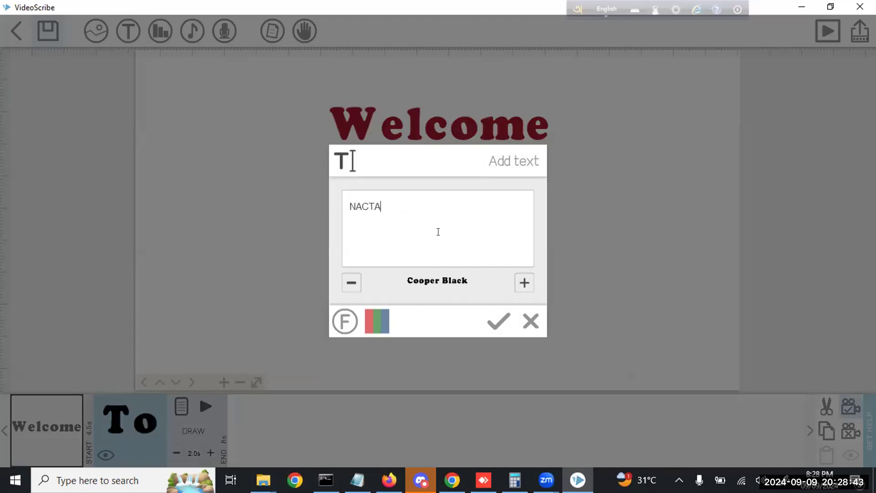
{"action": "left_click", "coordinate": [524, 282]}
{"action": "left_click", "coordinate": [525, 284]}
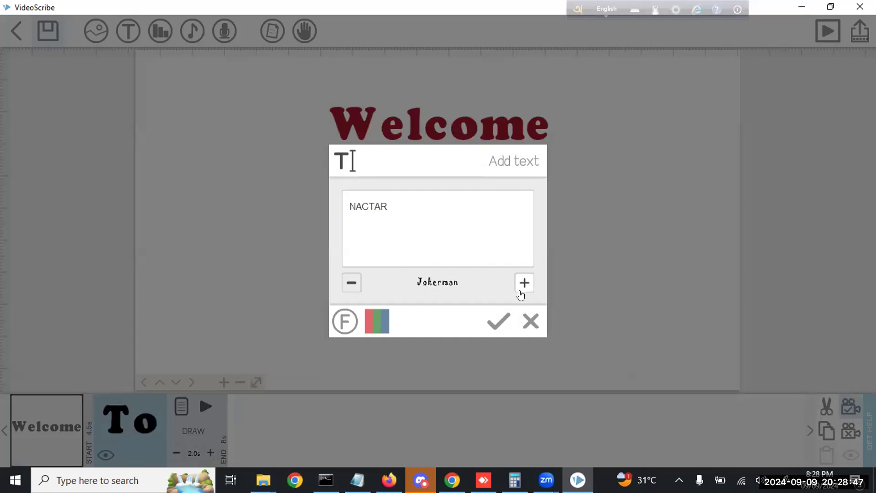
{"action": "left_click", "coordinate": [501, 320]}
{"action": "left_click_drag", "start_coordinate": [499, 227], "coordinate": [558, 347]}
{"action": "left_click_drag", "start_coordinate": [503, 295], "coordinate": [506, 294]}
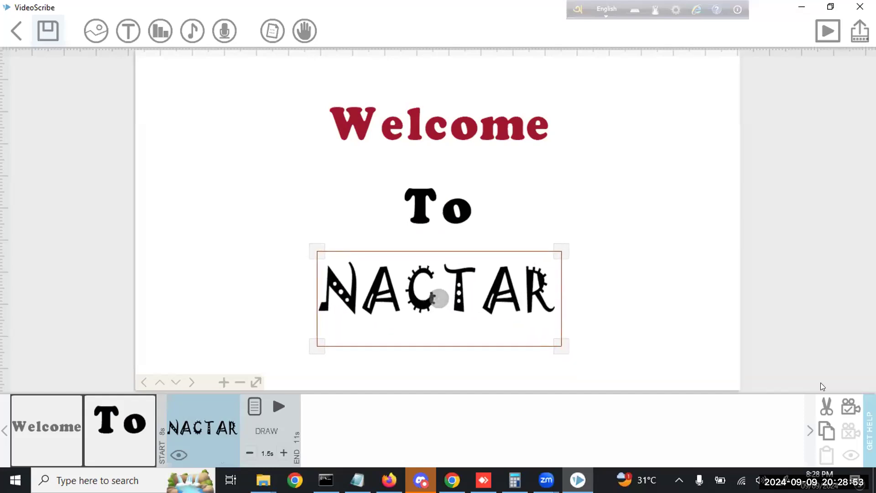
{"action": "left_click", "coordinate": [283, 452]}
{"action": "left_click", "coordinate": [283, 453]}
{"action": "left_click", "coordinate": [283, 453]}
{"action": "left_click", "coordinate": [283, 453]}
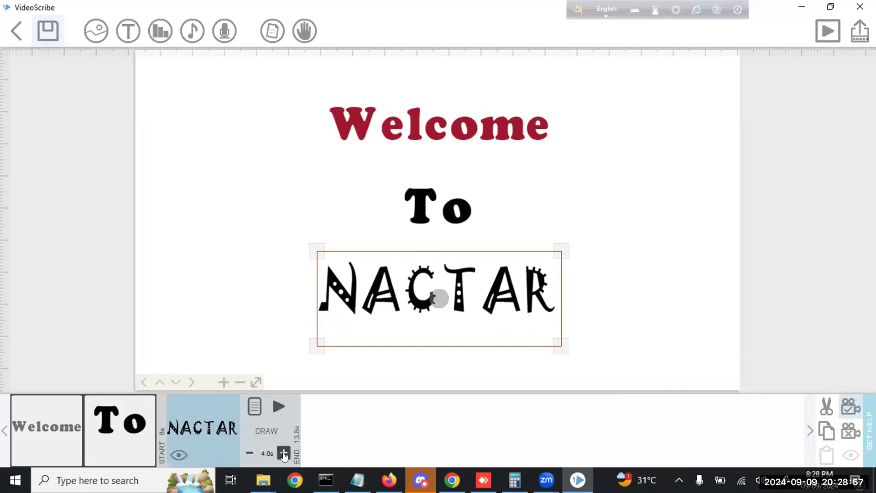
Select Welcome in the timeline, then clear all selections on the canvas
{"action": "left_click", "coordinate": [241, 261]}
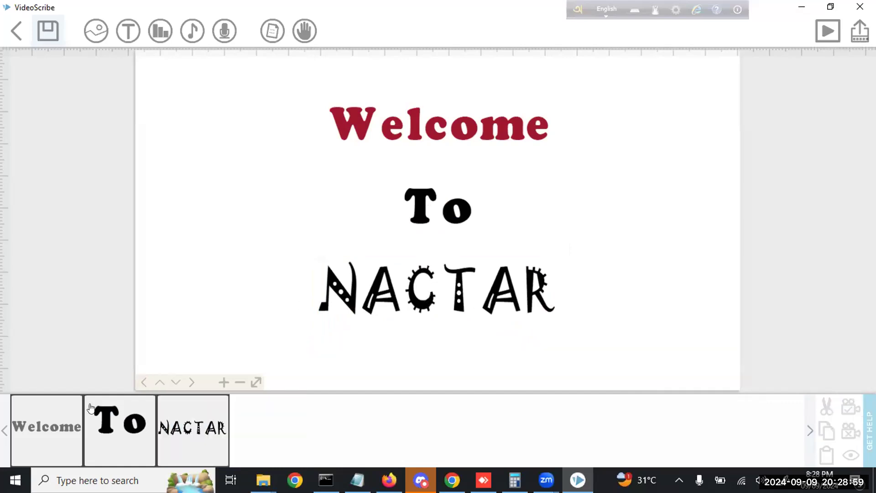
{"action": "left_click", "coordinate": [72, 417]}
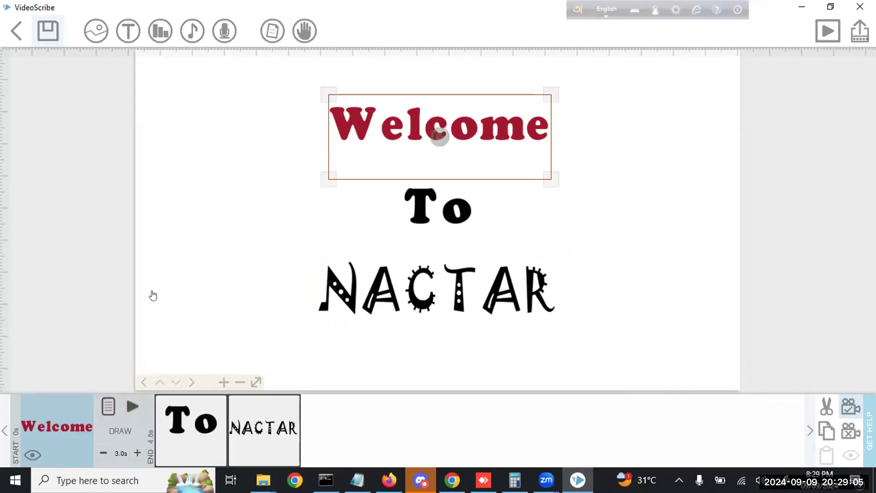
{"action": "left_click", "coordinate": [238, 160]}
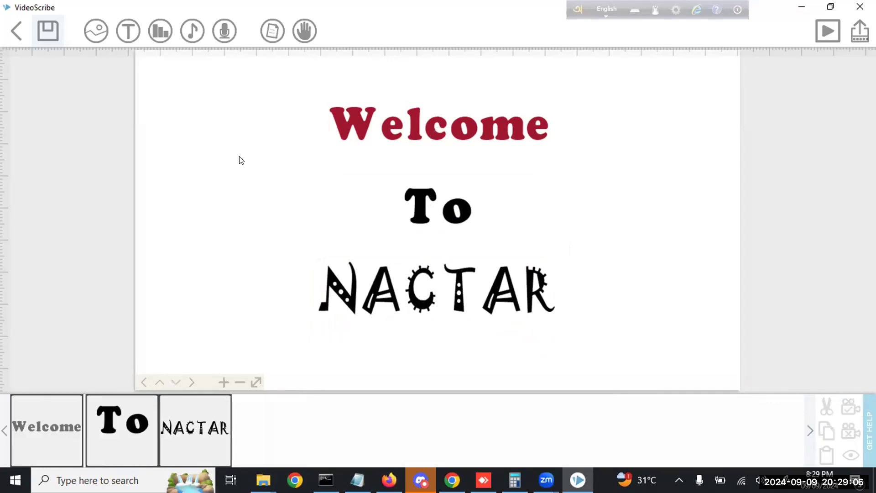
Preview the whole scribe with 'Zoom at end?' turned off, then replay it
{"action": "left_click", "coordinate": [826, 31]}
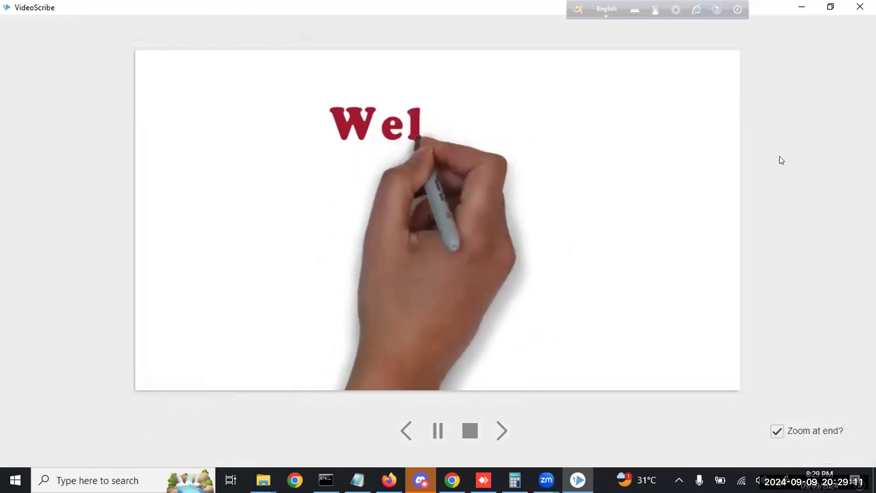
{"action": "left_click", "coordinate": [777, 431]}
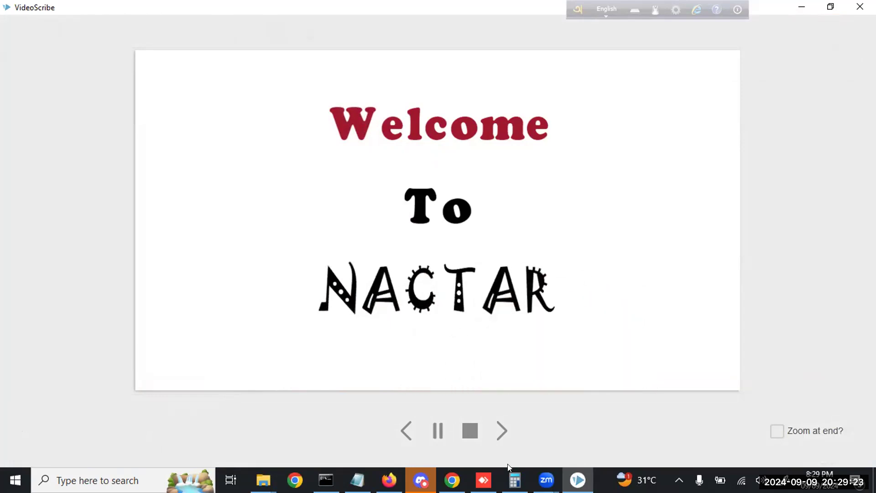
{"action": "left_click", "coordinate": [470, 430]}
{"action": "left_click", "coordinate": [828, 31]}
Stop the preview, review Welcome's text properties, and pan to empty canvas on the right
{"action": "left_click", "coordinate": [470, 430]}
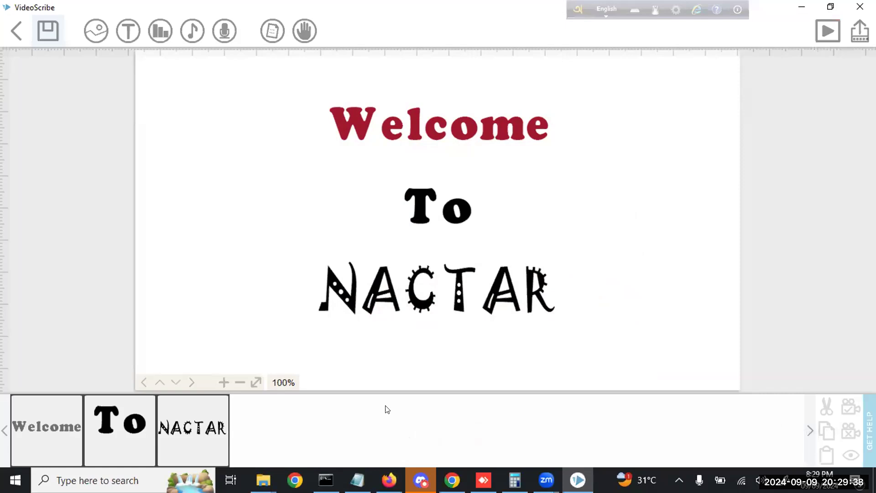
{"action": "left_click", "coordinate": [58, 418]}
{"action": "left_click", "coordinate": [108, 406]}
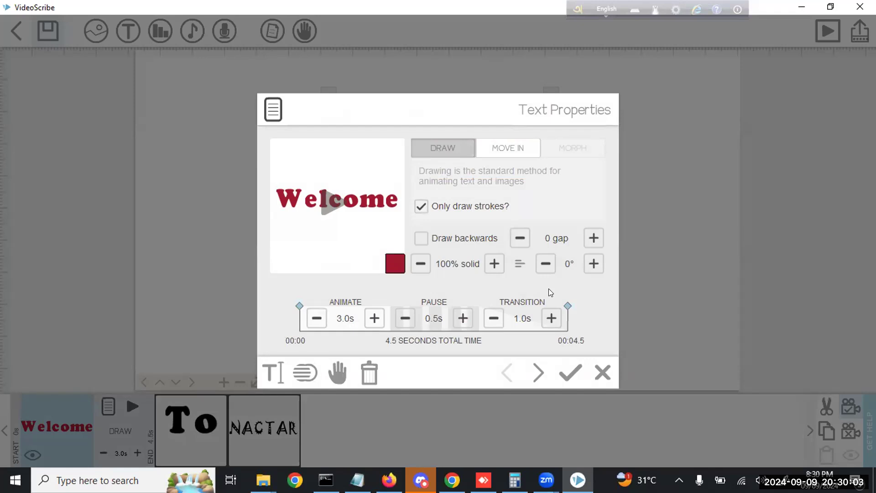
{"action": "left_click", "coordinate": [603, 377]}
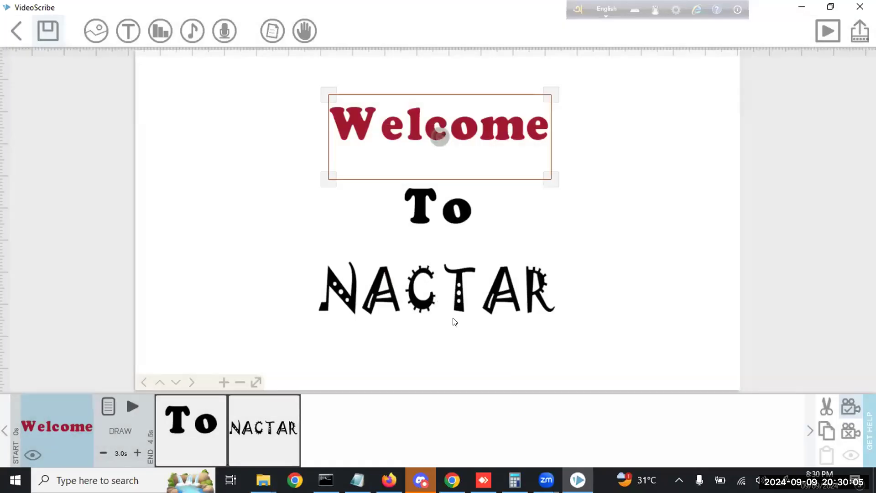
{"action": "left_click", "coordinate": [260, 220]}
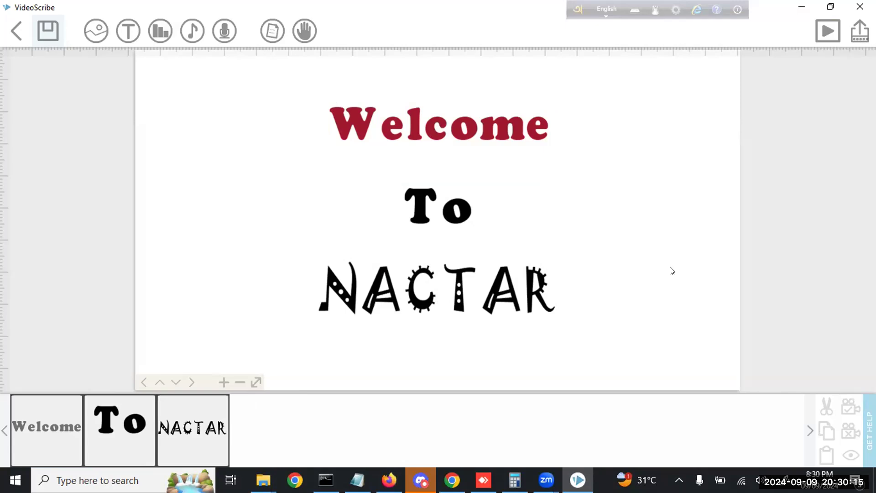
{"action": "left_click_drag", "start_coordinate": [694, 277], "coordinate": [271, 270]}
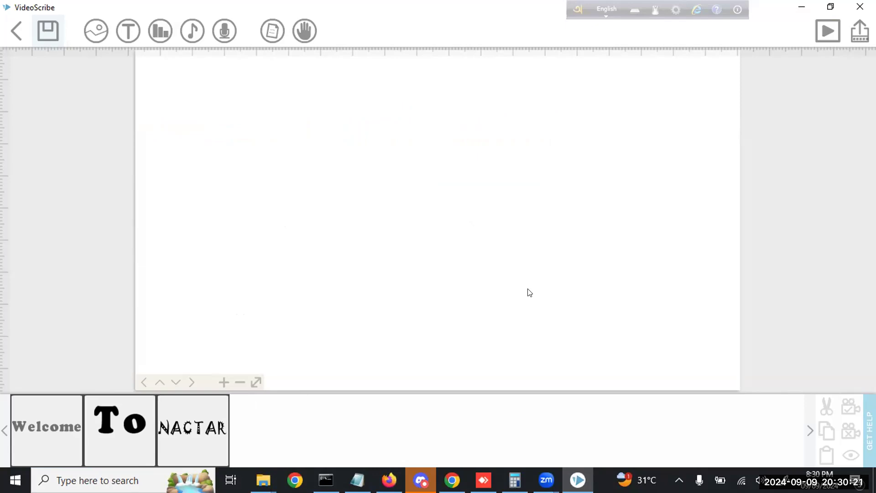
Add the text 'Bogura' in Lucida Handwriting to the new canvas area
{"action": "left_click", "coordinate": [128, 30]}
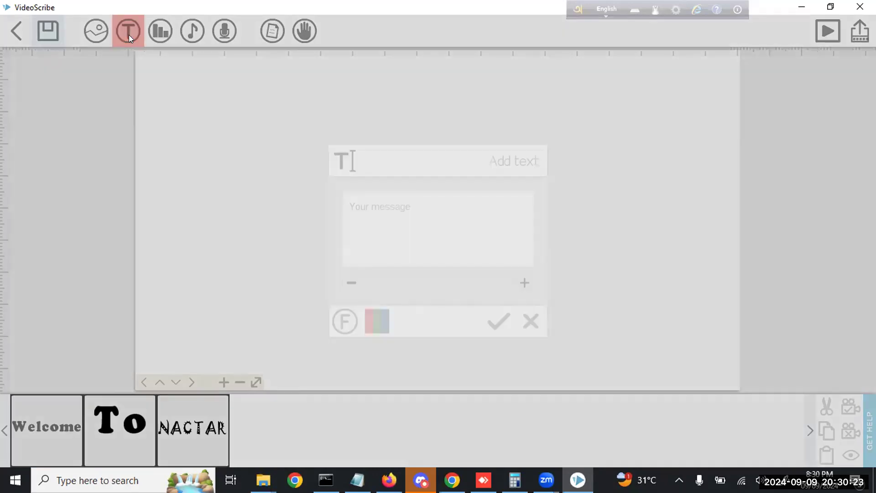
{"action": "type", "text": "Bogura"}
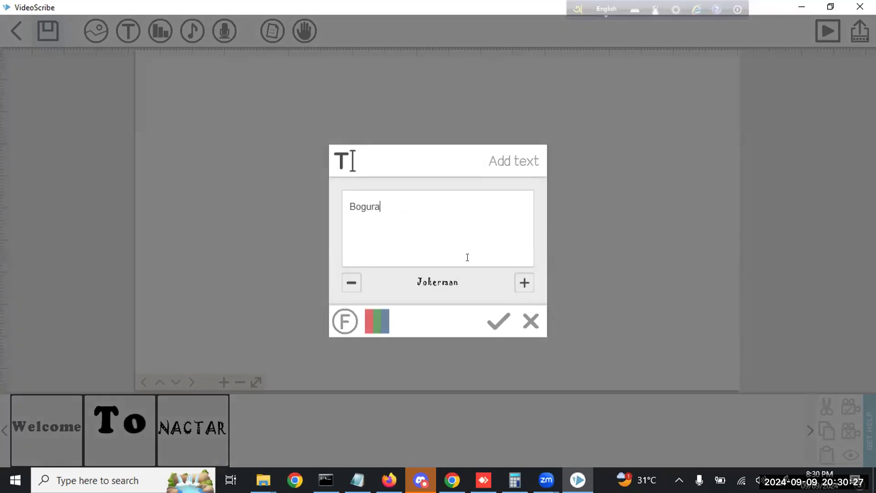
{"action": "left_click", "coordinate": [352, 282]}
{"action": "left_click", "coordinate": [352, 283]}
{"action": "left_click", "coordinate": [352, 283]}
{"action": "left_click", "coordinate": [351, 282]}
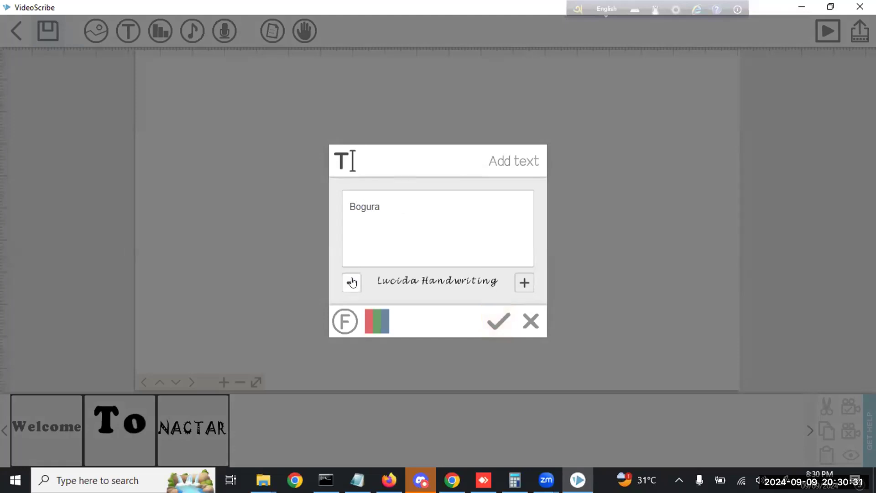
{"action": "left_click", "coordinate": [499, 320]}
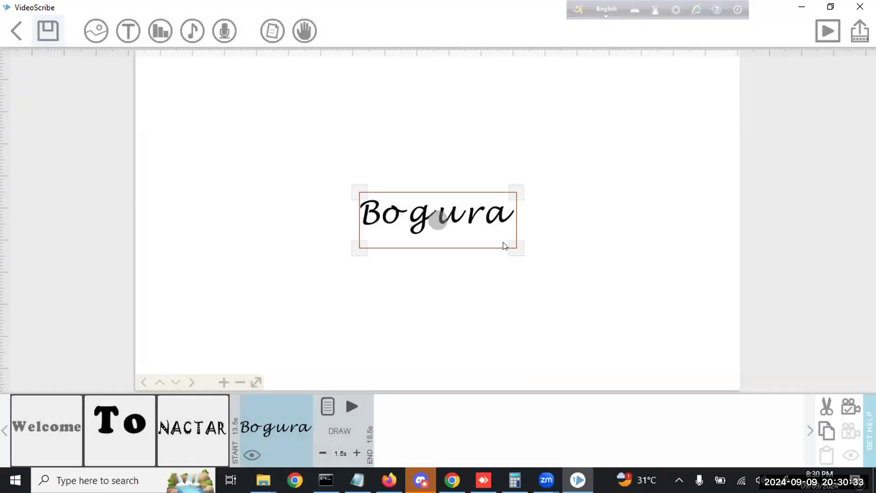
Enlarge and position Bogura, set its camera and 3.0s draw time, then preview
{"action": "left_click_drag", "start_coordinate": [508, 251], "coordinate": [573, 293]}
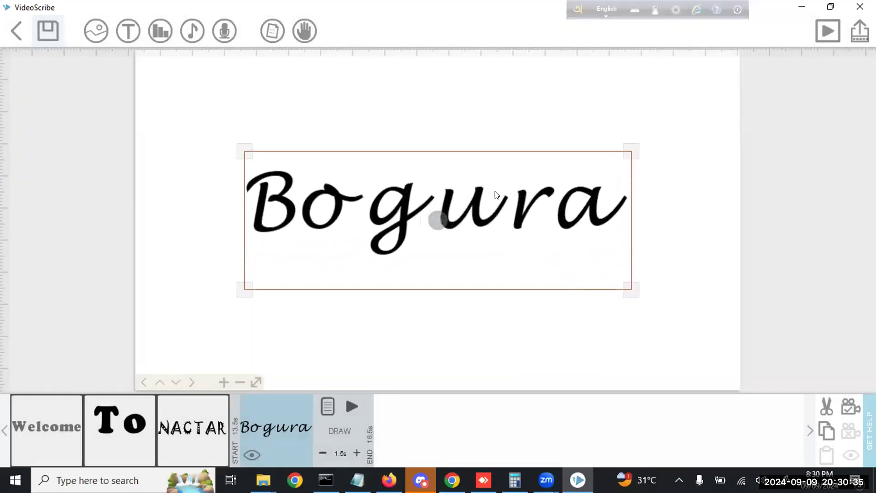
{"action": "left_click_drag", "start_coordinate": [494, 172], "coordinate": [492, 167]}
{"action": "left_click", "coordinate": [850, 407]}
{"action": "left_click", "coordinate": [356, 453]}
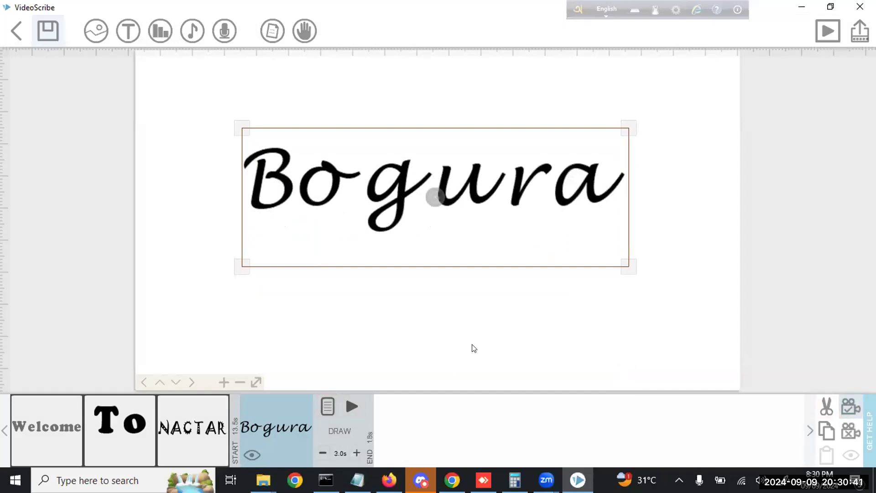
{"action": "left_click_drag", "start_coordinate": [505, 239], "coordinate": [518, 262]}
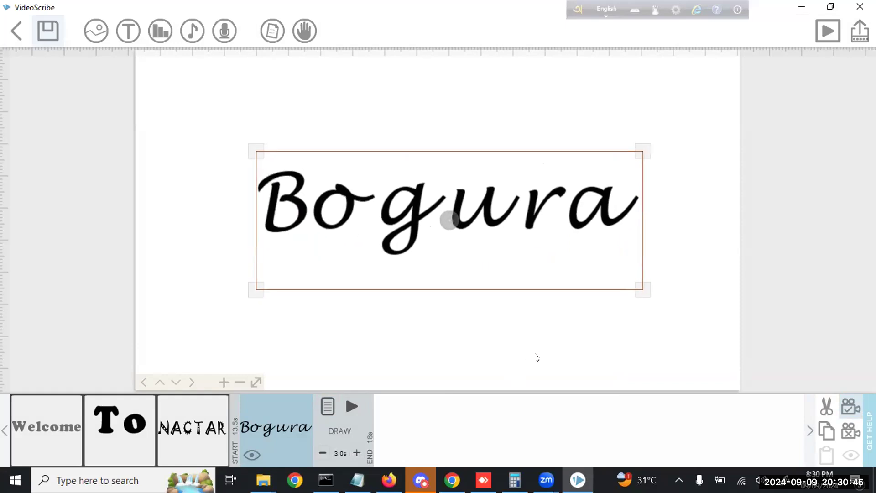
{"action": "left_click", "coordinate": [703, 264]}
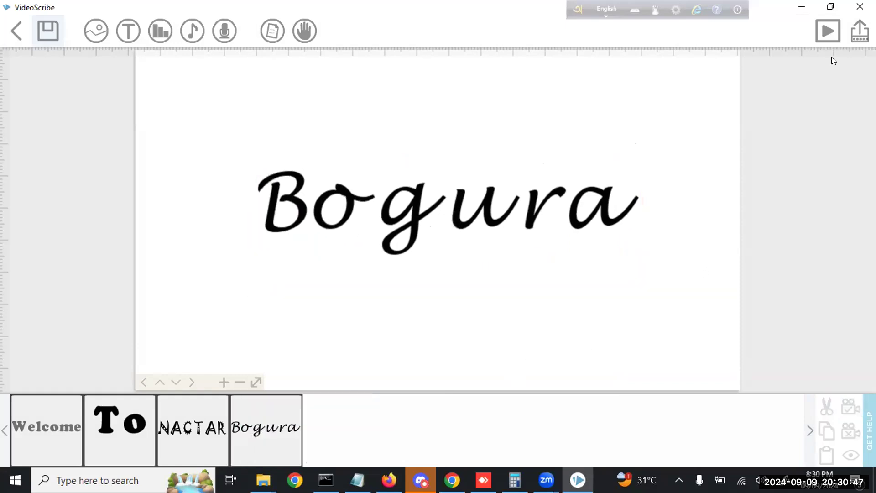
{"action": "left_click", "coordinate": [827, 30]}
Pan past Bogura to empty canvas and open the Add Image library
{"action": "left_click_drag", "start_coordinate": [692, 282], "coordinate": [181, 292]}
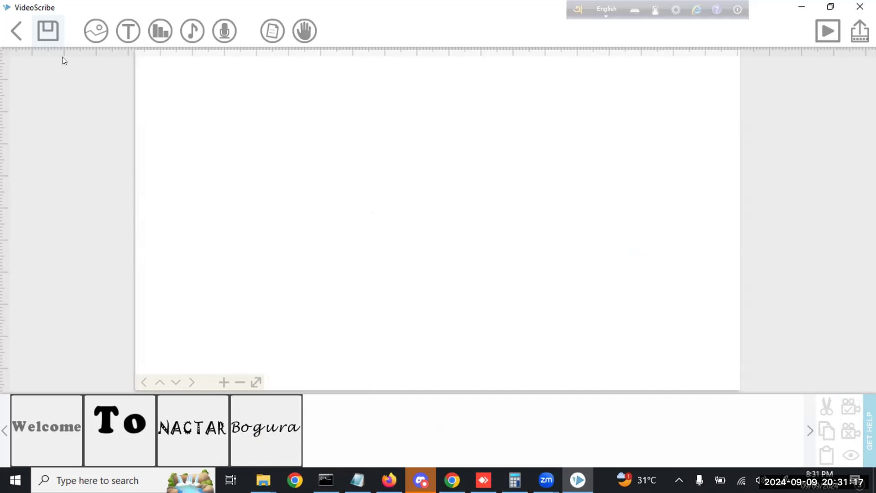
{"action": "left_click", "coordinate": [91, 38]}
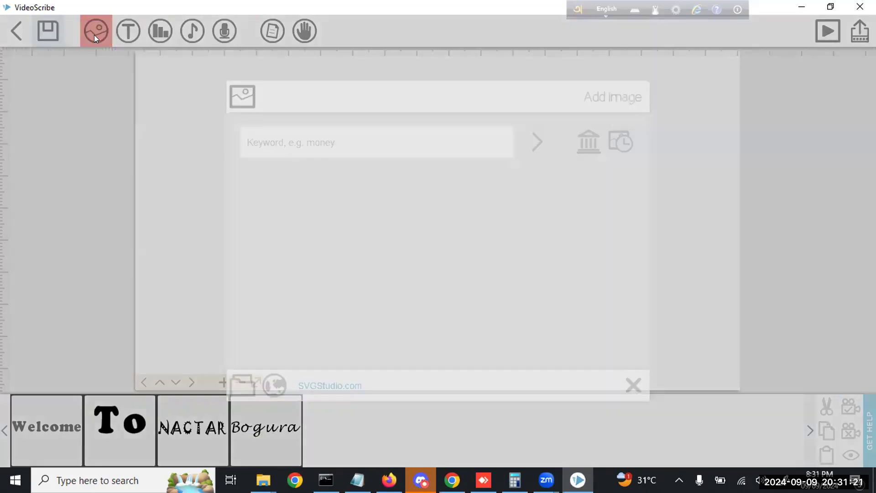
Clear all five images from the recent images list
{"action": "left_click", "coordinate": [287, 174]}
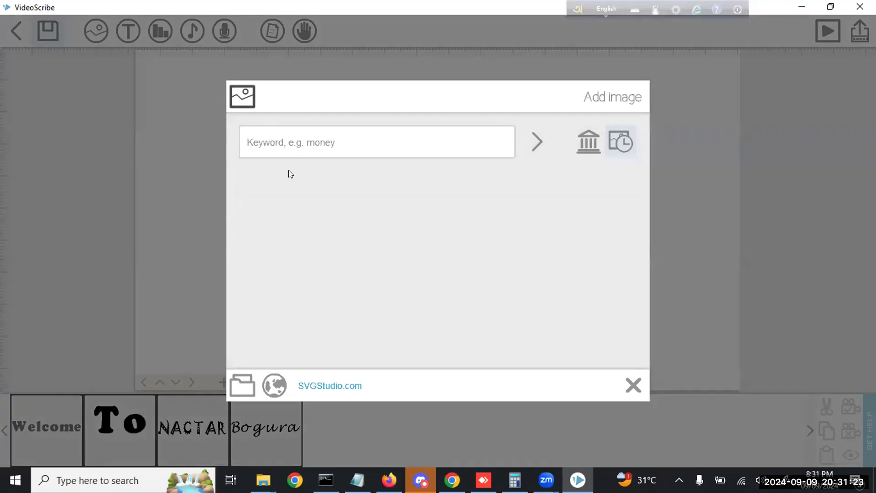
{"action": "left_click", "coordinate": [287, 174]}
{"action": "left_click", "coordinate": [285, 177]}
{"action": "left_click", "coordinate": [285, 177]}
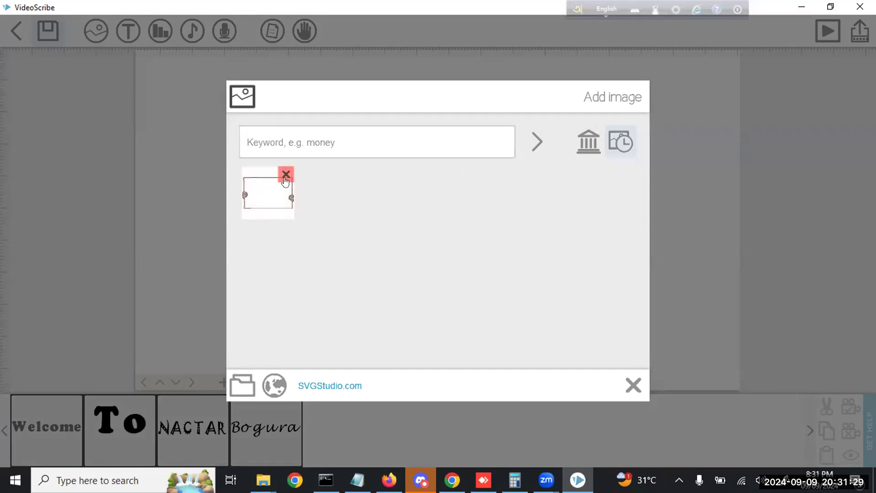
{"action": "left_click", "coordinate": [286, 175]}
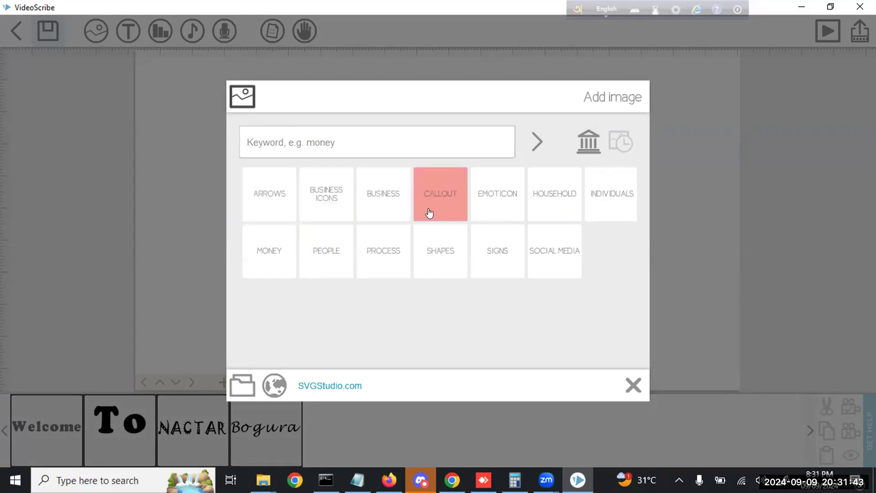
Browse the Social Media, Business Icons, Emoticon, Money and Process image categories
{"action": "left_click", "coordinate": [549, 258]}
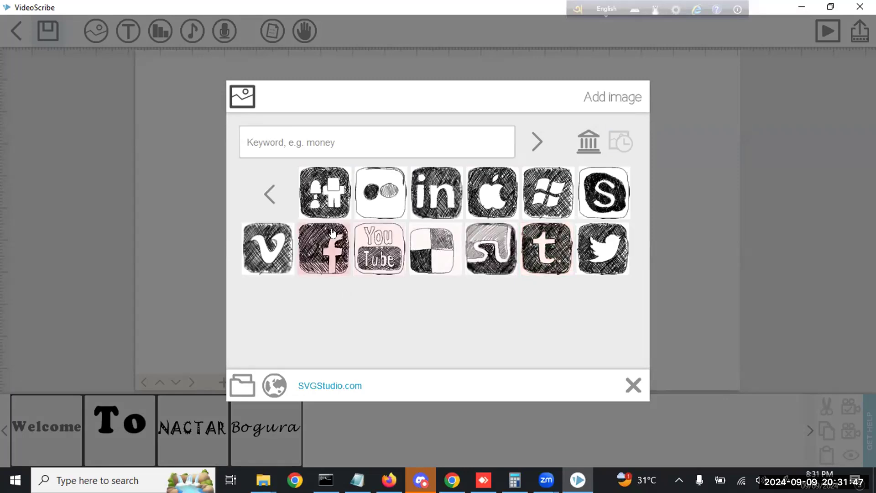
{"action": "left_click", "coordinate": [270, 194]}
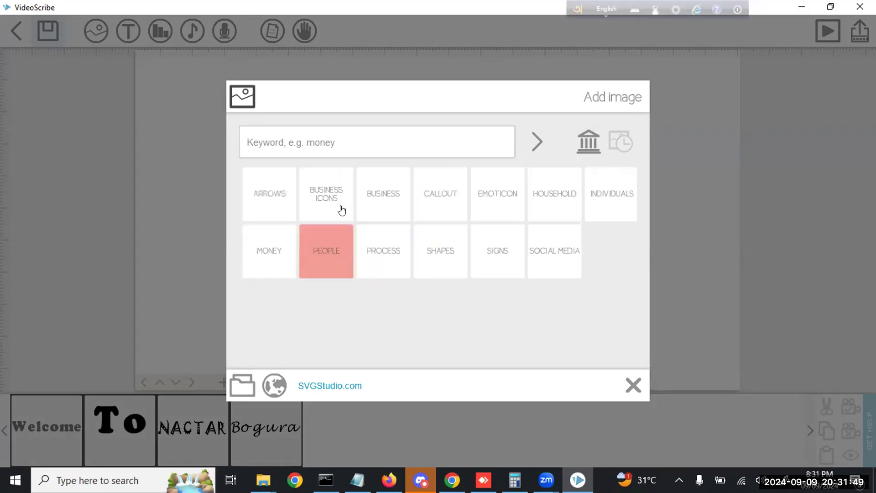
{"action": "left_click", "coordinate": [340, 209]}
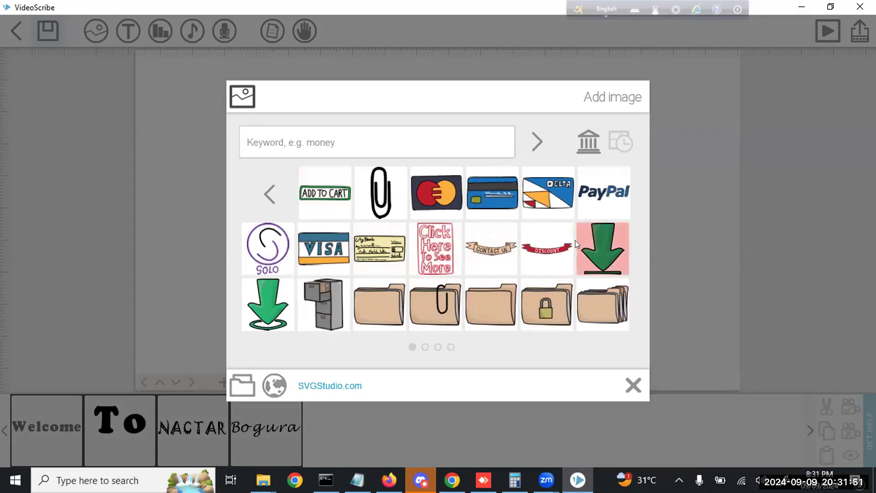
{"action": "left_click", "coordinate": [270, 194]}
{"action": "left_click", "coordinate": [347, 213]}
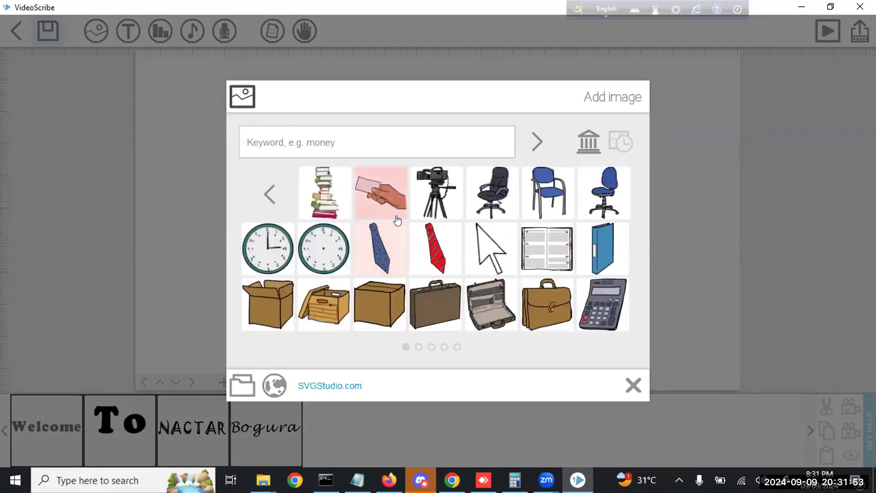
{"action": "left_click", "coordinate": [264, 194]}
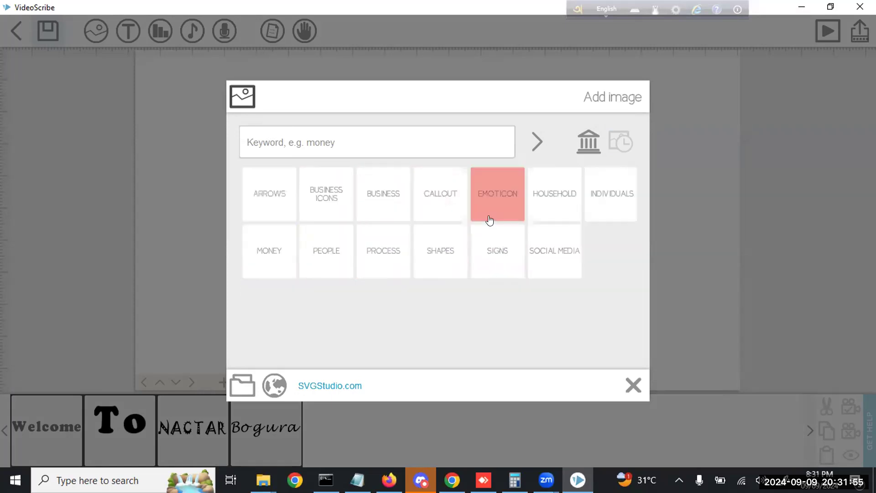
{"action": "left_click", "coordinate": [479, 214]}
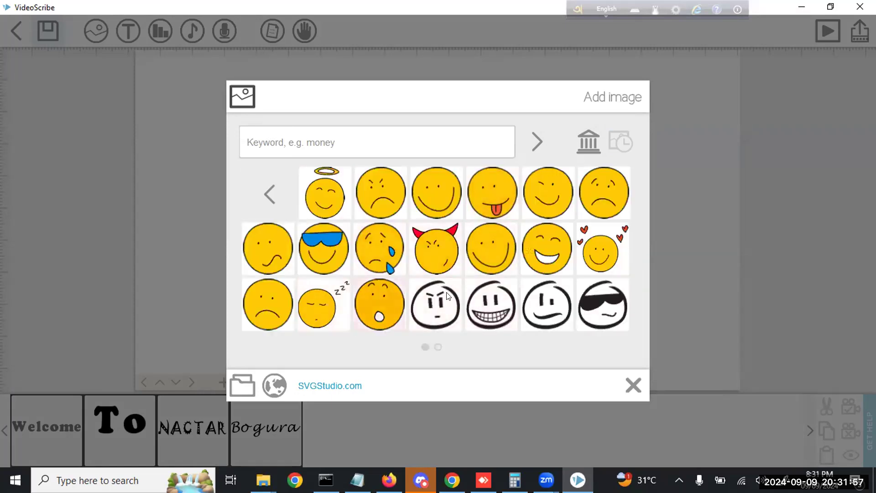
{"action": "left_click", "coordinate": [270, 194]}
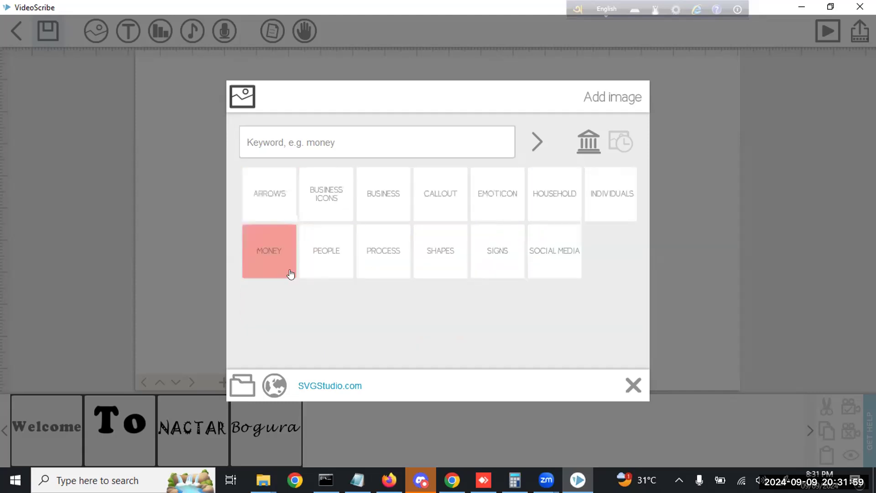
{"action": "left_click", "coordinate": [286, 273]}
{"action": "left_click", "coordinate": [270, 194]}
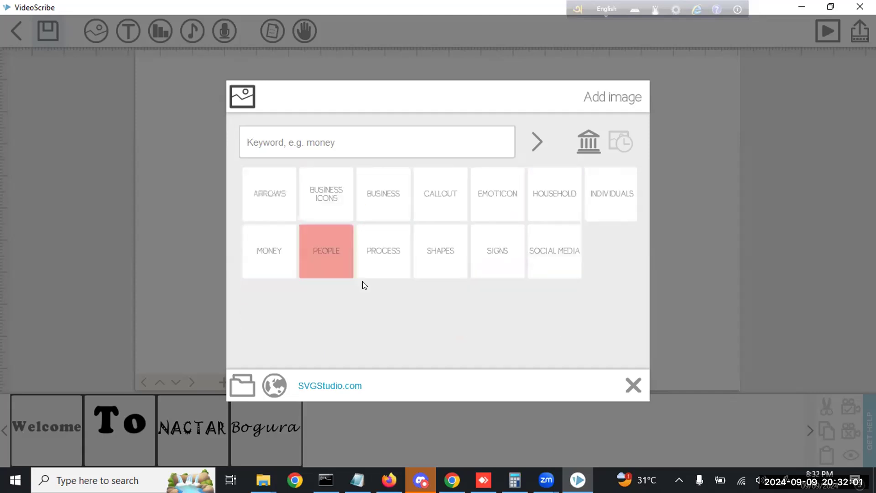
{"action": "left_click", "coordinate": [394, 267]}
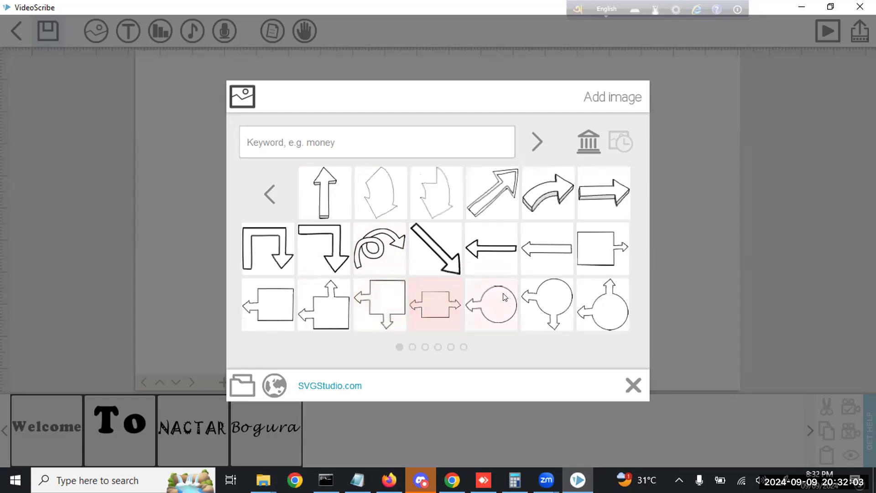
{"action": "scroll", "coordinate": [505, 297], "scroll_direction": "down", "scroll_amount": 2}
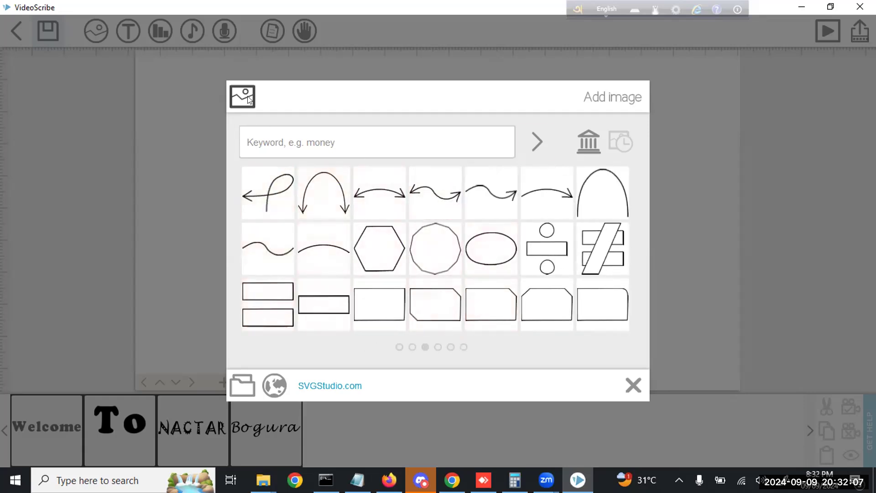
{"action": "left_click", "coordinate": [455, 267]}
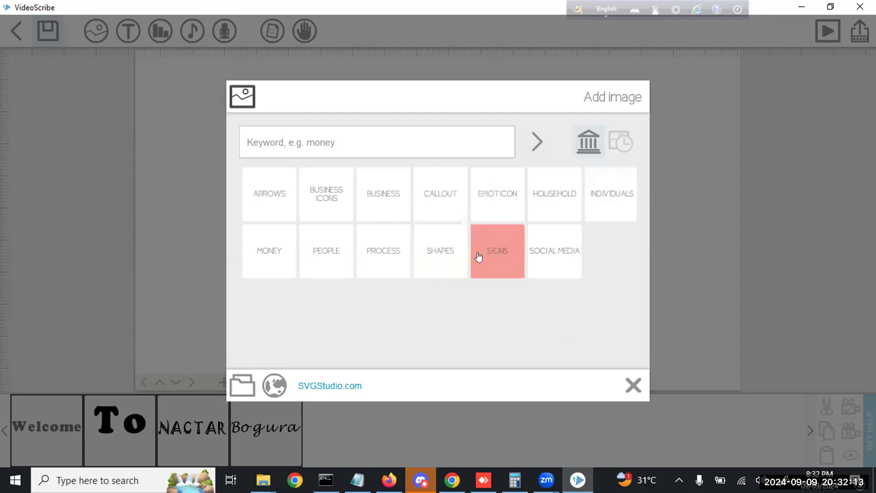
Open the SIGNS category and add the blank board held by two hands
{"action": "left_click", "coordinate": [478, 257]}
{"action": "scroll", "coordinate": [443, 254], "scroll_direction": "down", "scroll_amount": 1}
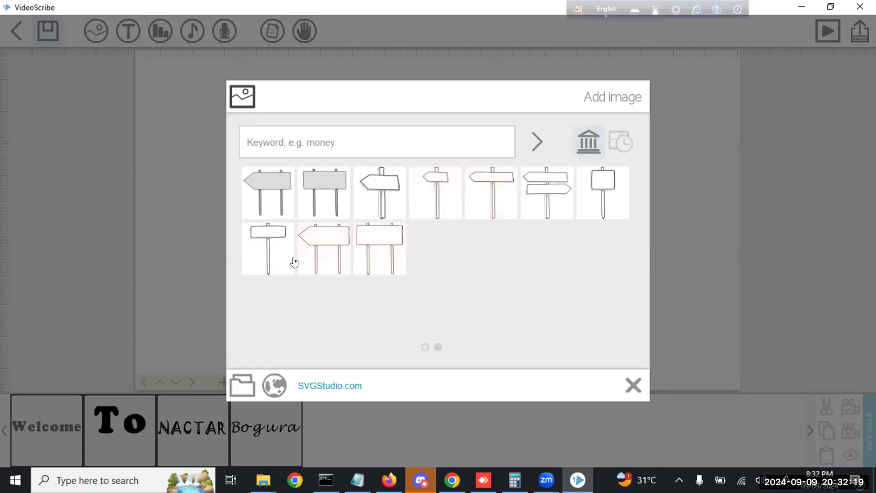
{"action": "scroll", "coordinate": [301, 260], "scroll_direction": "up", "scroll_amount": 1}
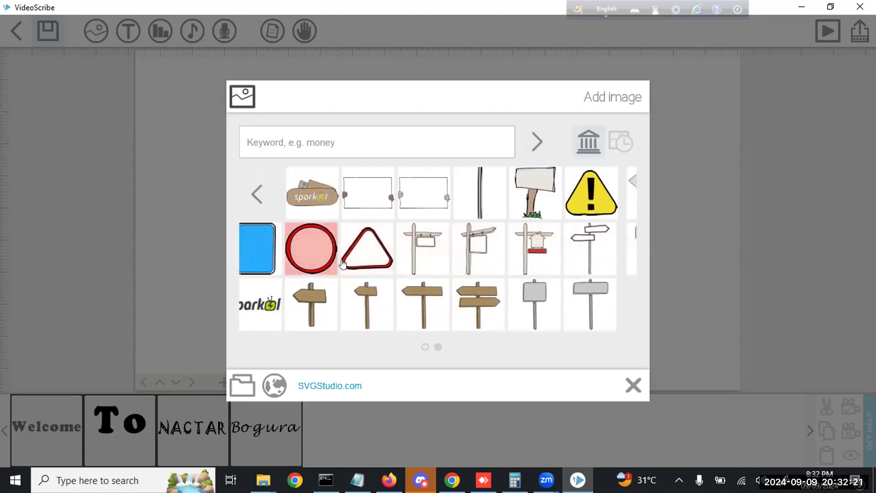
{"action": "scroll", "coordinate": [342, 264], "scroll_direction": "down", "scroll_amount": 1}
{"action": "scroll", "coordinate": [341, 260], "scroll_direction": "up", "scroll_amount": 1}
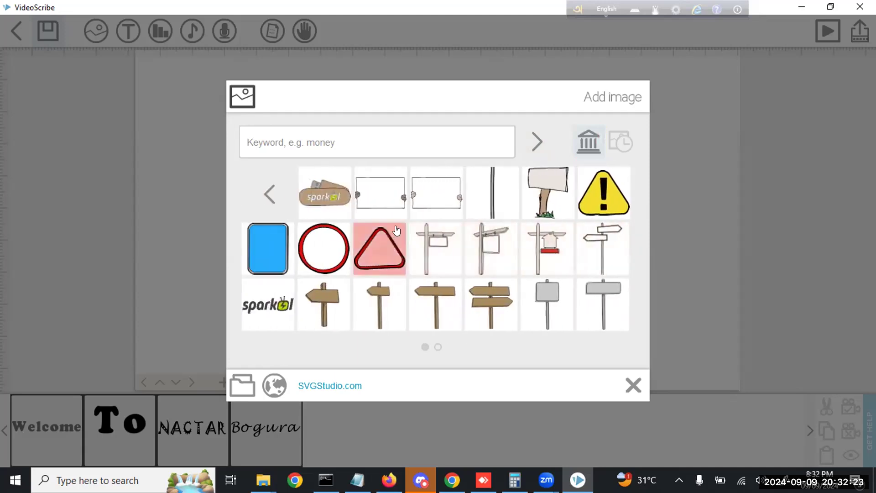
{"action": "left_click", "coordinate": [425, 202]}
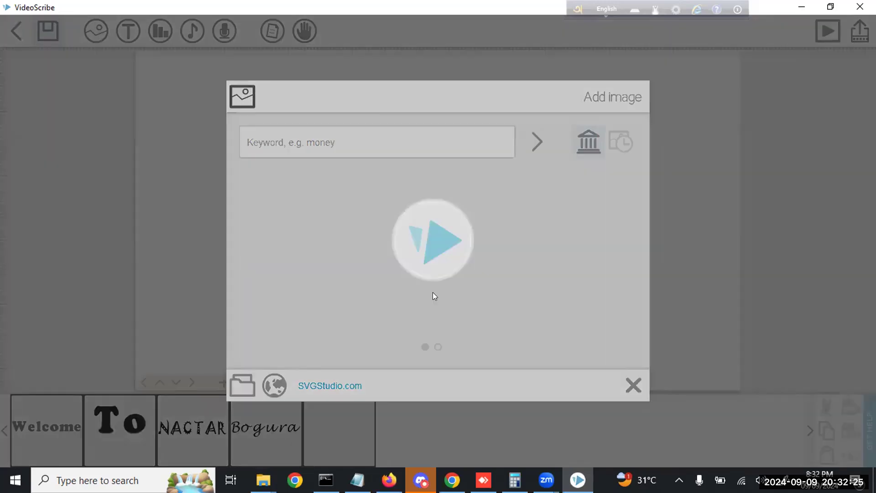
Enlarge the hand-held board, set the camera on it, and cut its draw time to 3.0s
{"action": "left_click_drag", "start_coordinate": [566, 299], "coordinate": [613, 326]}
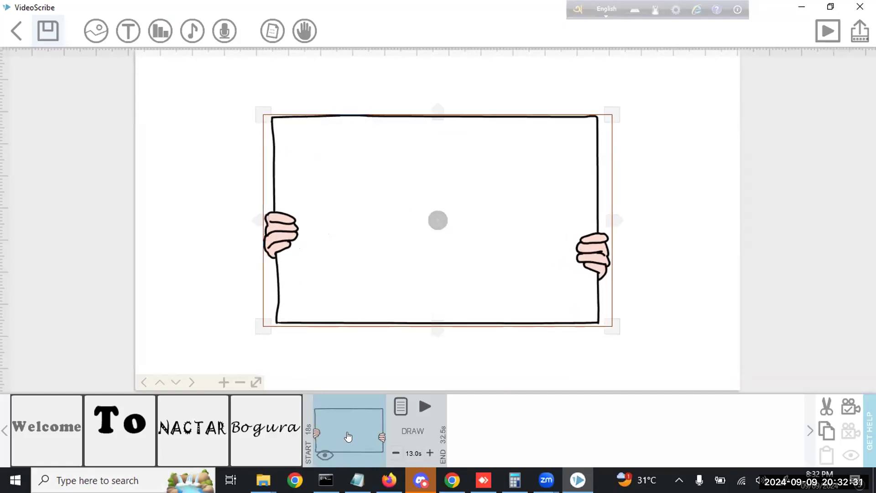
{"action": "left_click", "coordinate": [845, 408]}
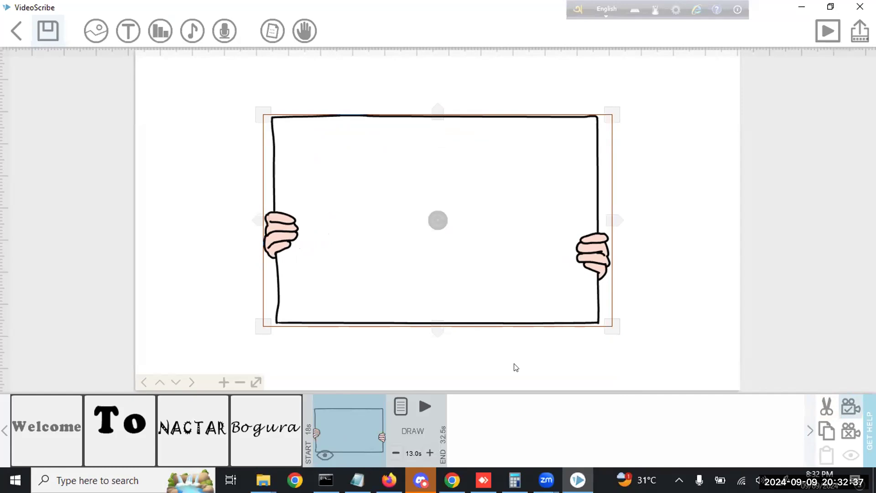
{"action": "double_click", "coordinate": [396, 453]}
{"action": "double_click", "coordinate": [395, 453]}
{"action": "double_click", "coordinate": [395, 453]}
{"action": "left_click", "coordinate": [396, 453]}
{"action": "left_click", "coordinate": [395, 453]}
{"action": "left_click", "coordinate": [396, 453]}
{"action": "left_click", "coordinate": [395, 453]}
{"action": "left_click", "coordinate": [396, 453]}
{"action": "left_click", "coordinate": [396, 453]}
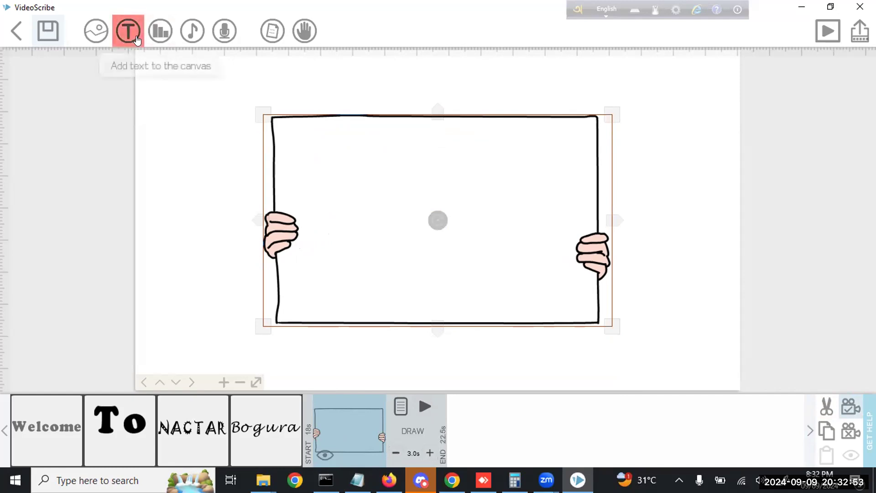
{"action": "left_click", "coordinate": [94, 41]}
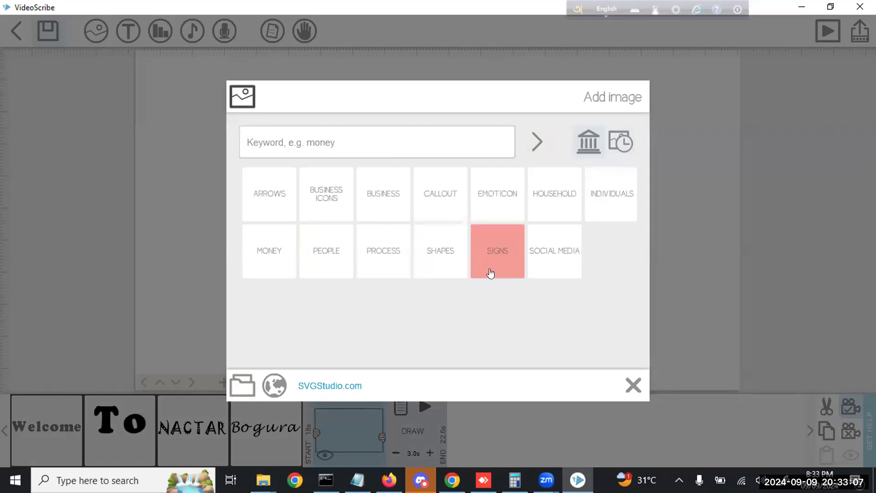
Add the plain yellow smiley from EMOTICON, shrink it inside the board, and preview the scribe
{"action": "left_click", "coordinate": [490, 273]}
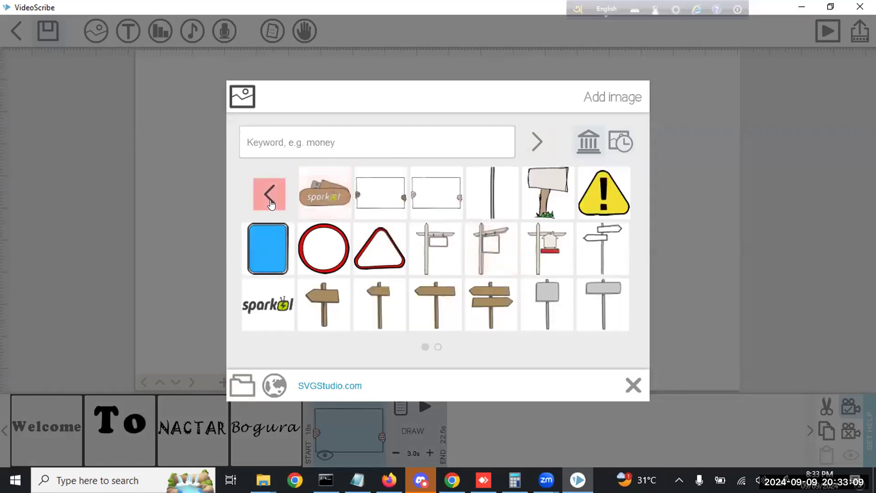
{"action": "left_click", "coordinate": [271, 205]}
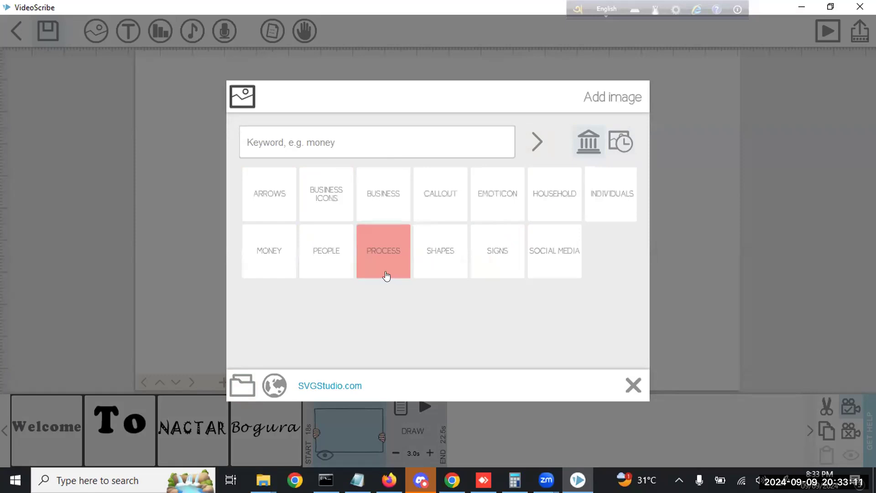
{"action": "left_click", "coordinate": [491, 215]}
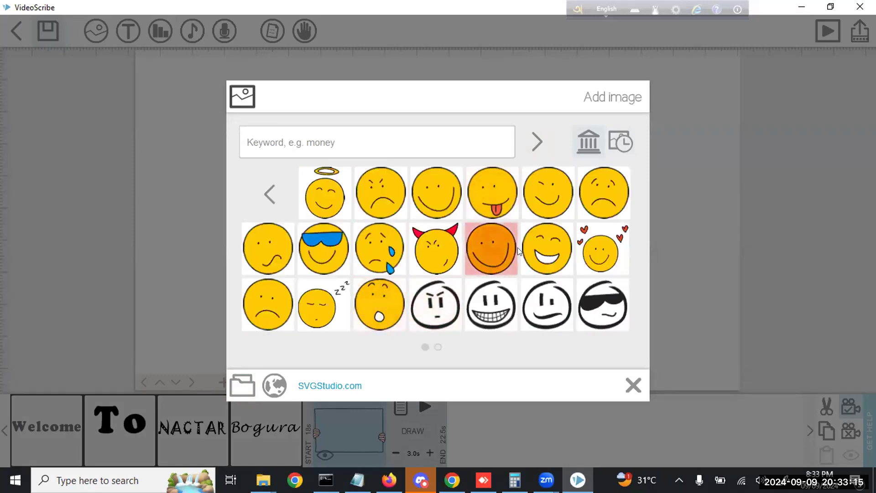
{"action": "left_click", "coordinate": [491, 248]}
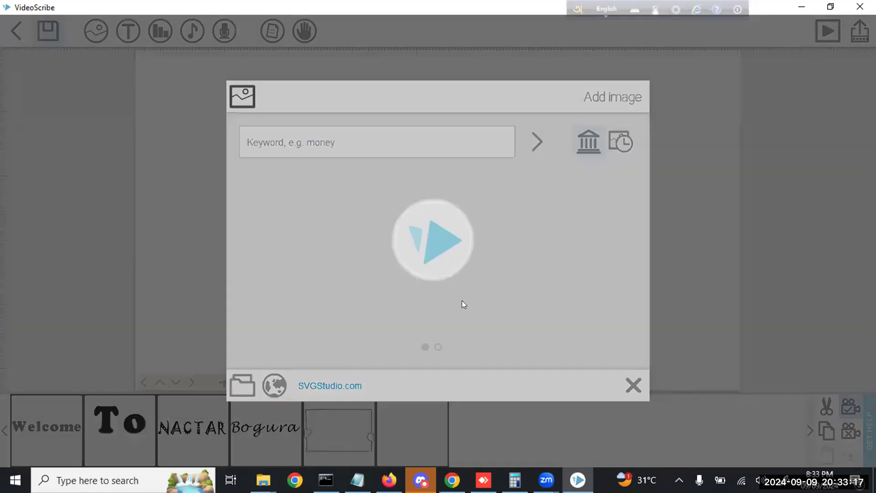
{"action": "left_click_drag", "start_coordinate": [562, 357], "coordinate": [515, 310]}
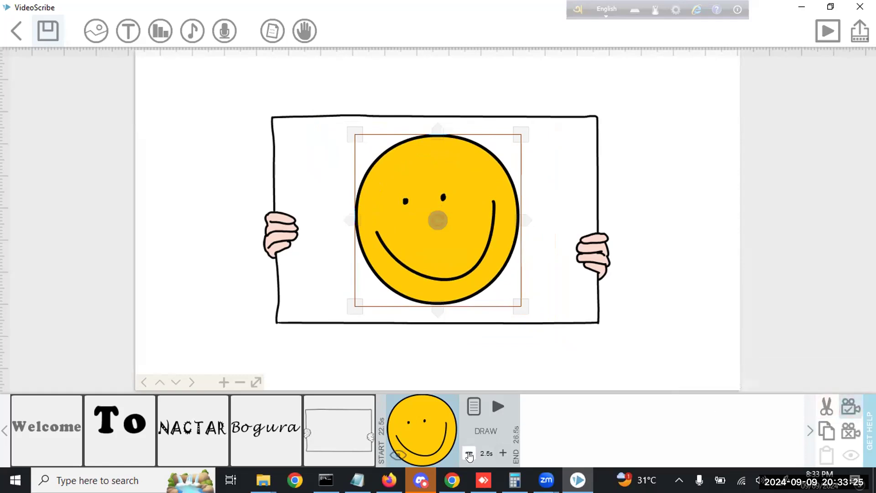
{"action": "left_click", "coordinate": [828, 31]}
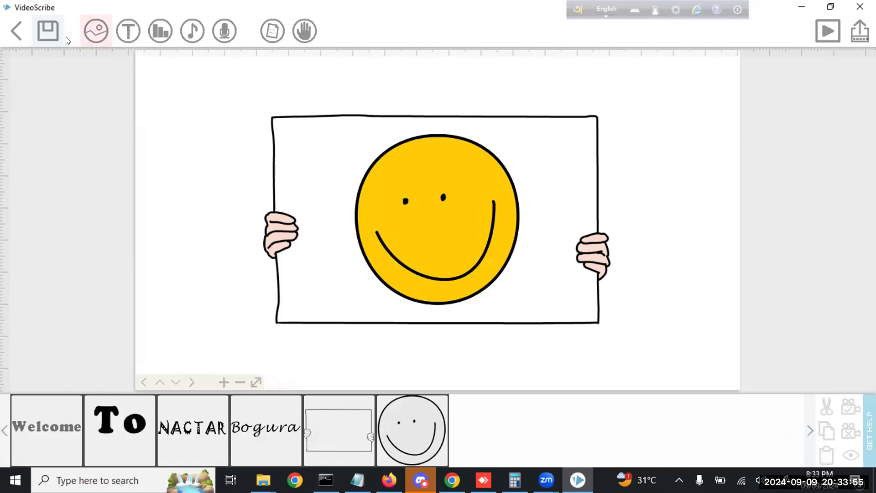
Save the scribe as 'Demo 1.0' in the base folder
{"action": "left_click", "coordinate": [48, 32]}
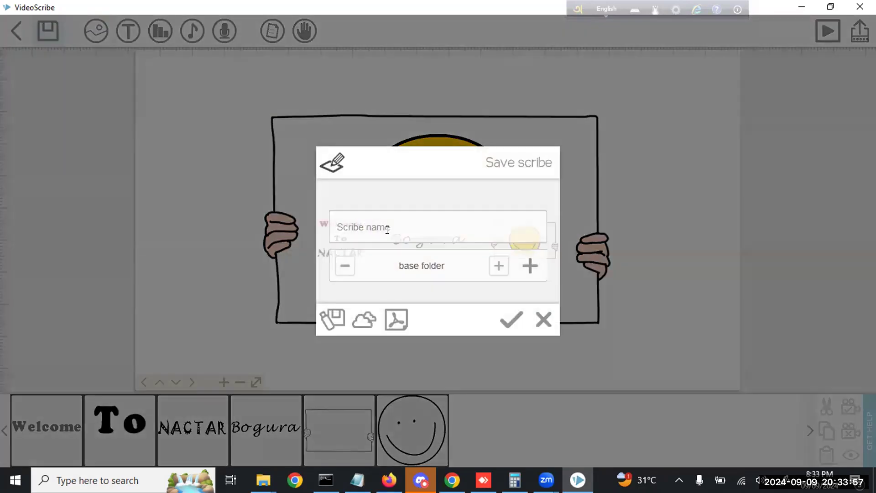
{"action": "type", "text": "Demo 1.0"}
{"action": "left_click", "coordinate": [511, 320]}
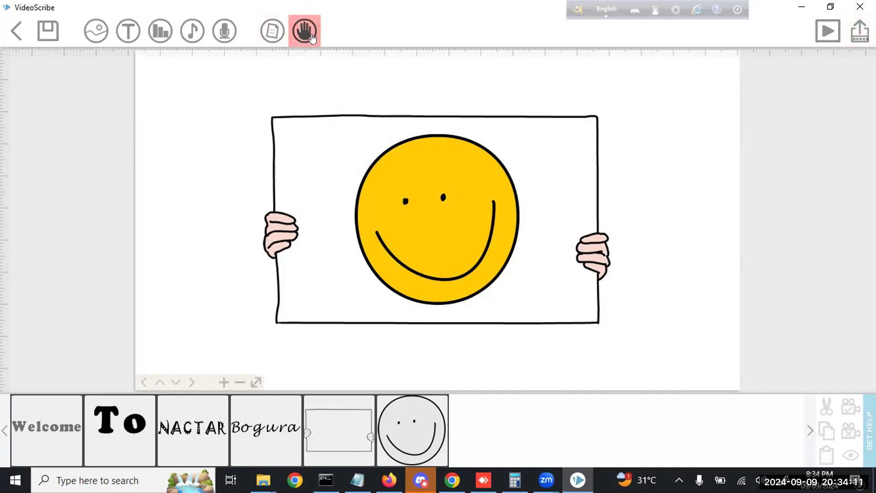
Check the paper background options without changing them, then bring up Publish your video
{"action": "left_click", "coordinate": [276, 40]}
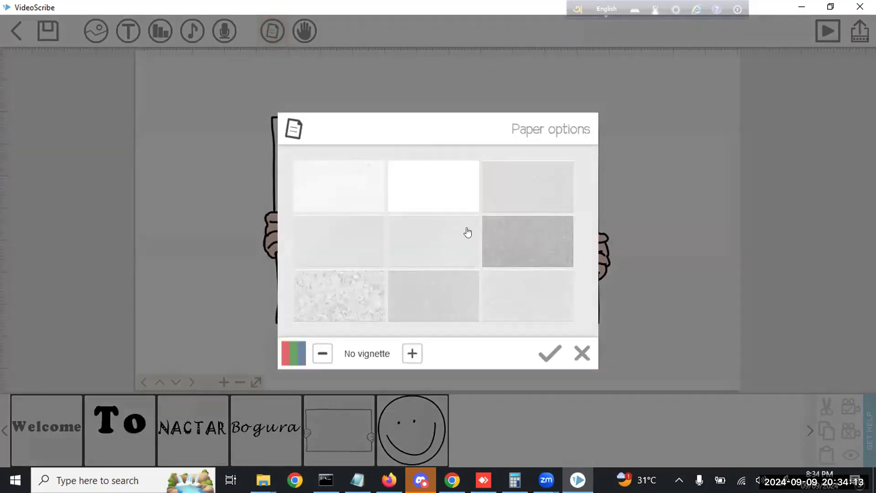
{"action": "left_click", "coordinate": [431, 267]}
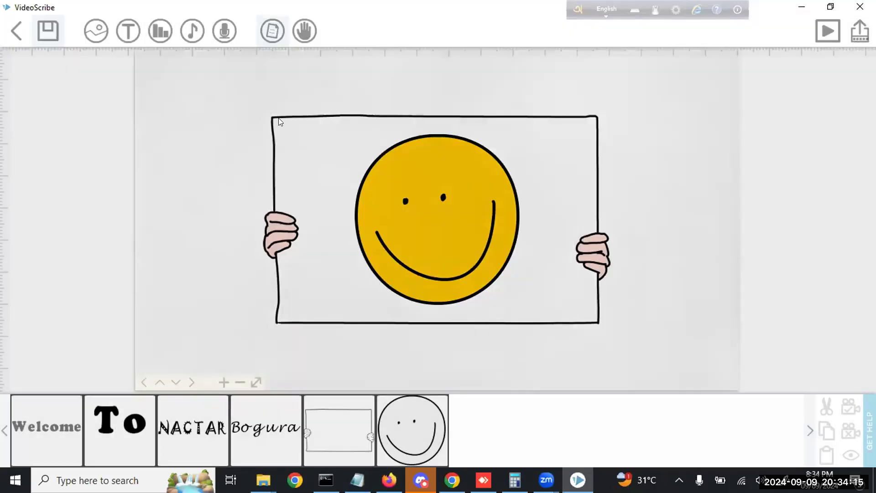
{"action": "left_click", "coordinate": [273, 31]}
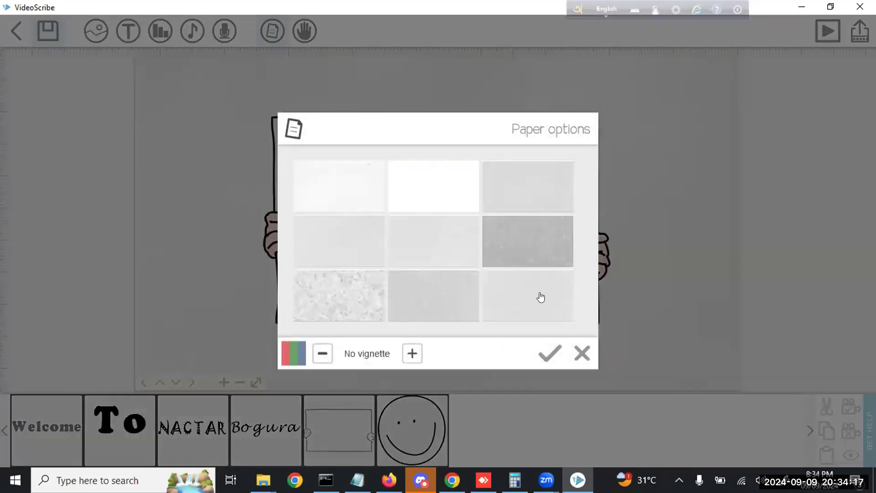
{"action": "left_click", "coordinate": [540, 297]}
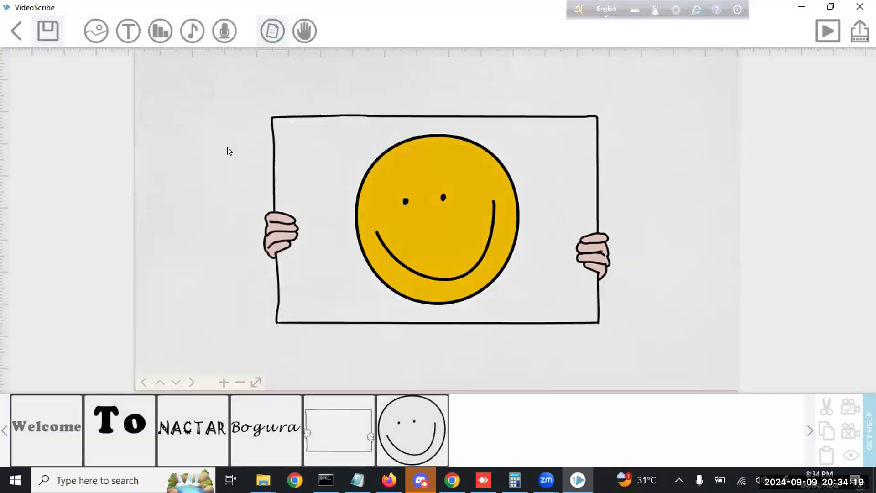
{"action": "left_click", "coordinate": [860, 31]}
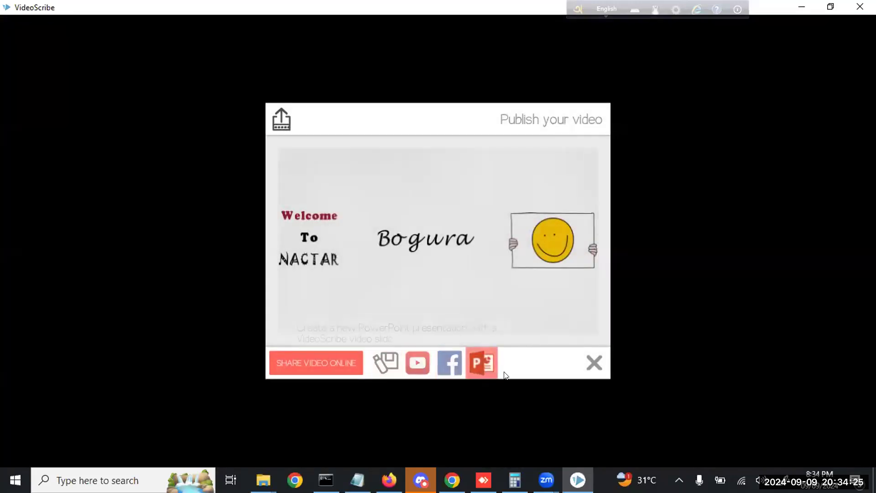
Choose video file output and cycle through the formats, settling on Windows WMV
{"action": "left_click", "coordinate": [388, 363]}
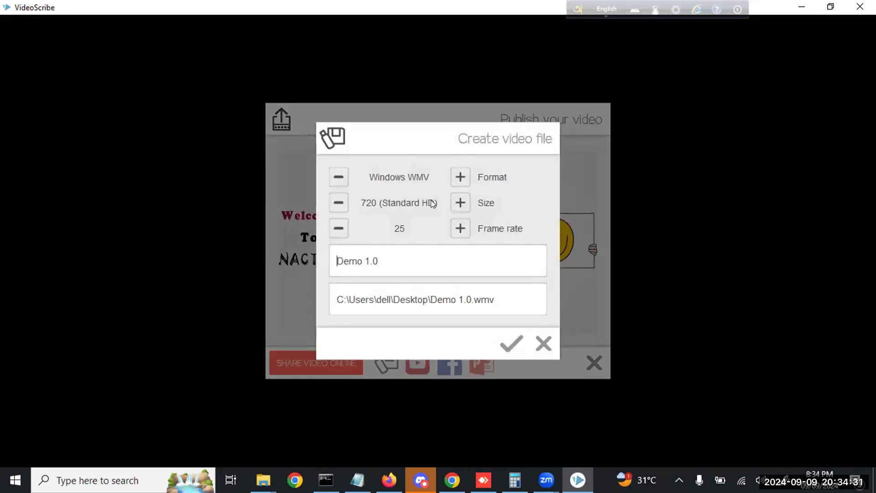
{"action": "left_click", "coordinate": [460, 177]}
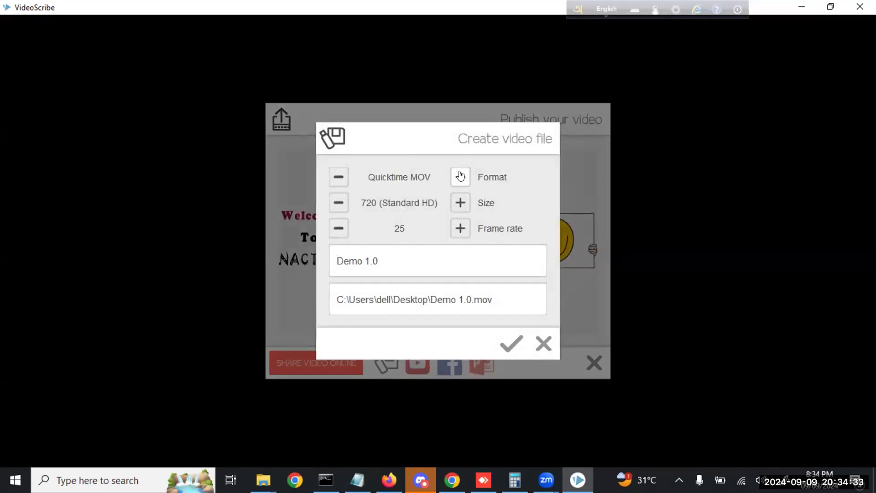
{"action": "left_click", "coordinate": [460, 176]}
{"action": "left_click", "coordinate": [460, 177]}
{"action": "left_click", "coordinate": [460, 176]}
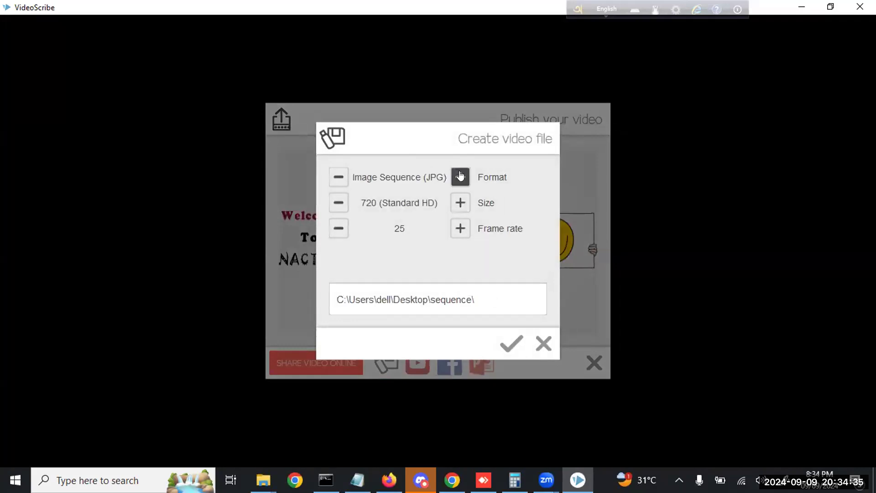
{"action": "left_click", "coordinate": [460, 176]}
{"action": "left_click", "coordinate": [460, 176]}
{"action": "left_click", "coordinate": [461, 176]}
{"action": "left_click", "coordinate": [333, 175]}
{"action": "left_click", "coordinate": [333, 174]}
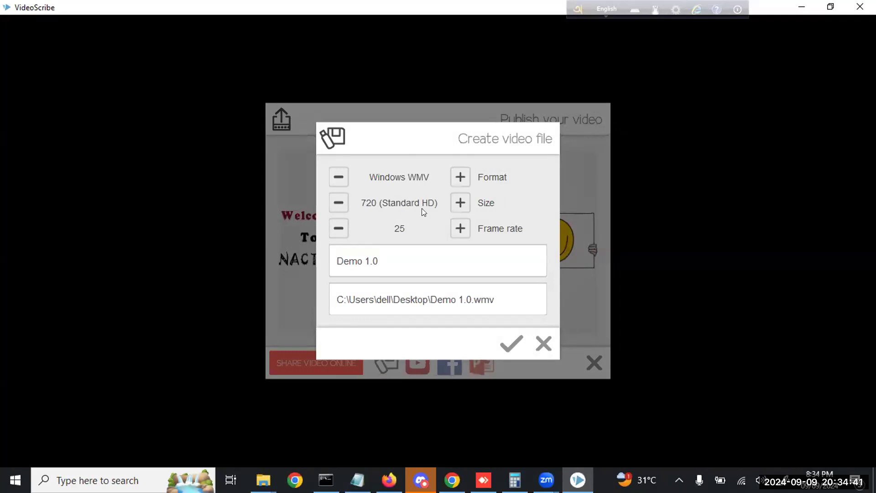
Return the size to 720 (Standard HD) at 25 fps and render Demo 1.0 to the Desktop
{"action": "left_click", "coordinate": [460, 206]}
{"action": "left_click", "coordinate": [458, 211]}
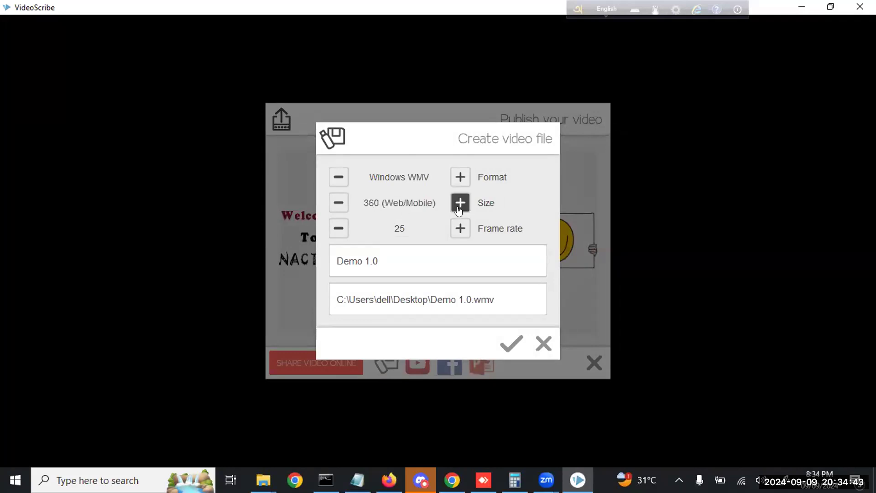
{"action": "left_click", "coordinate": [459, 210]}
{"action": "left_click", "coordinate": [459, 210]}
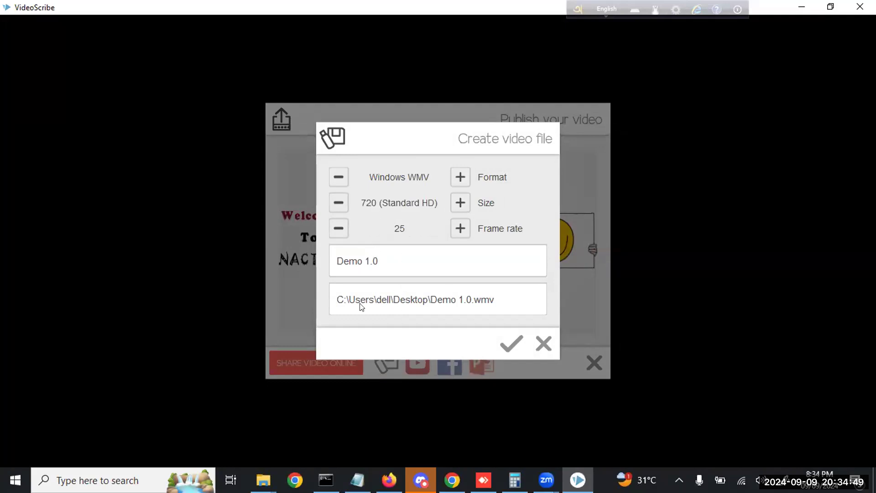
{"action": "left_click", "coordinate": [509, 347]}
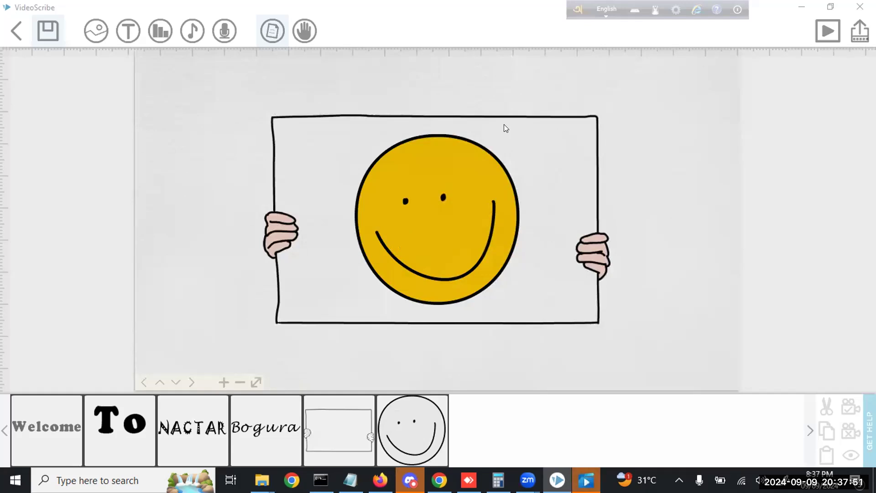
Play the rendered 27-second Demo 1.0 video in Movies & TV
{"action": "left_click", "coordinate": [586, 480]}
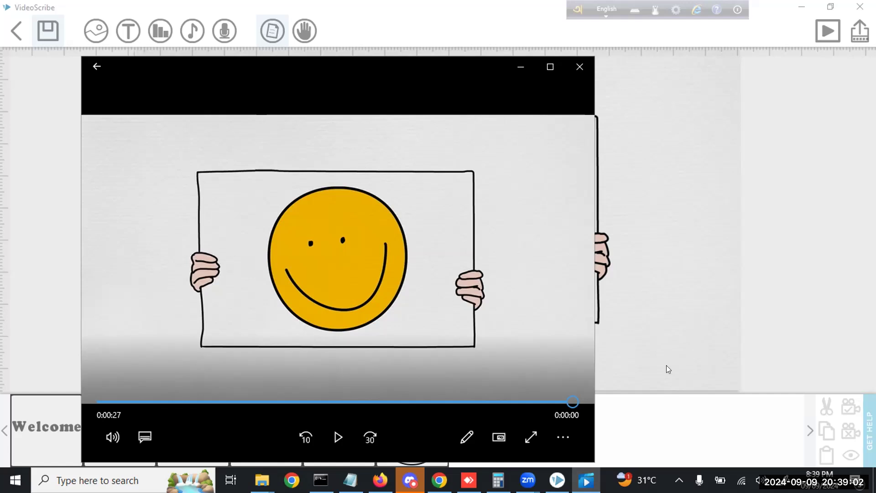
Close the Movies & TV player to return to the VideoScribe editor
{"action": "left_click", "coordinate": [579, 67]}
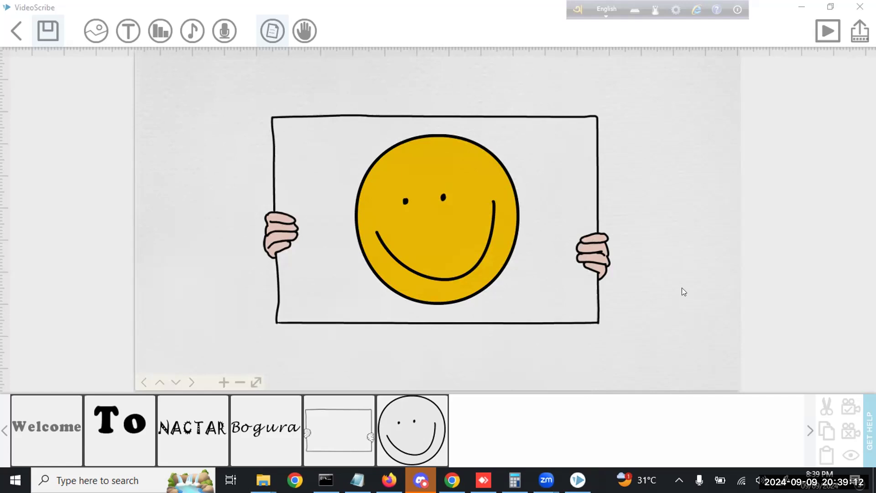
Pan to empty canvas beside the smiley board and bring up the image library
{"action": "left_click_drag", "start_coordinate": [693, 279], "coordinate": [199, 282]}
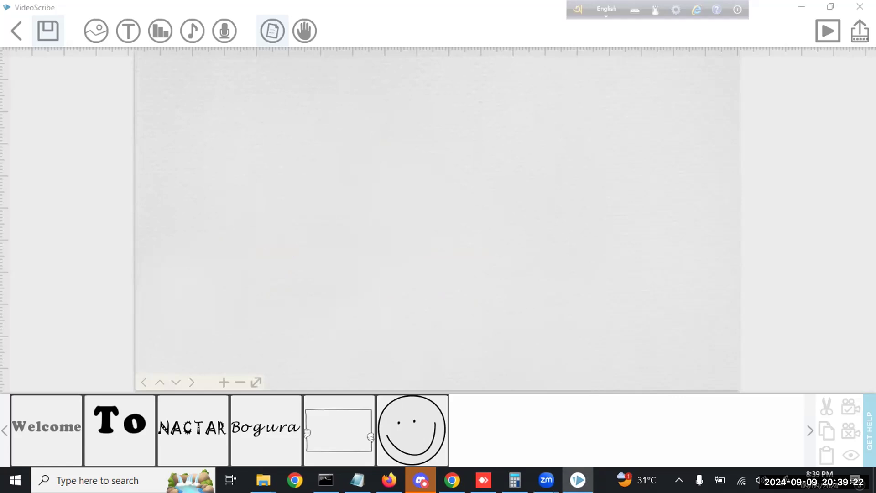
{"action": "left_click", "coordinate": [98, 42]}
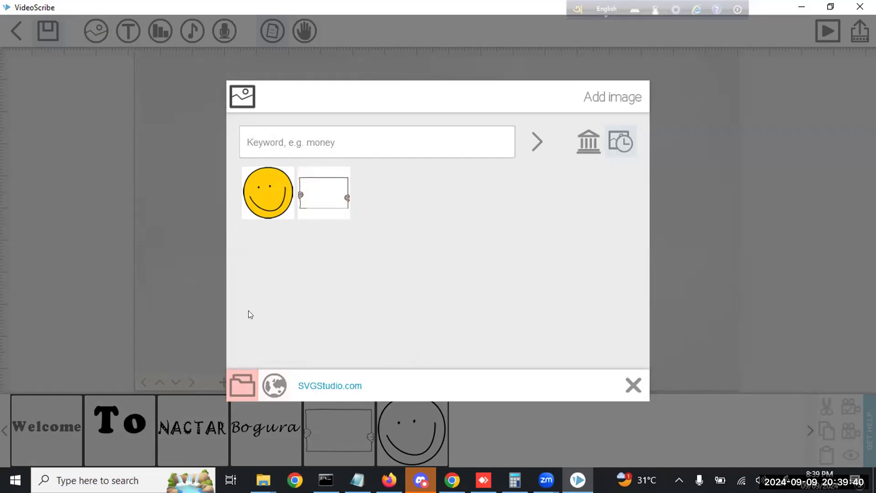
Browse to the Desktop folder and select 29.05.2024.png as the image to import
{"action": "left_click", "coordinate": [239, 386]}
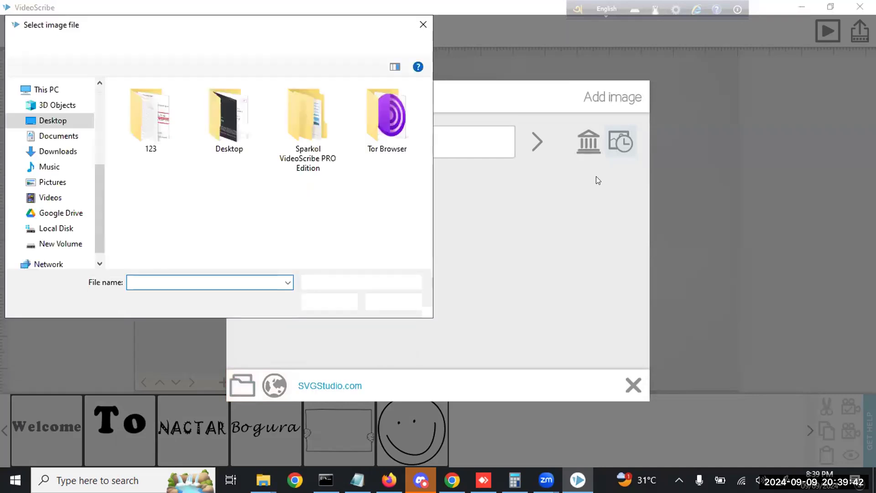
{"action": "left_click", "coordinate": [378, 302]}
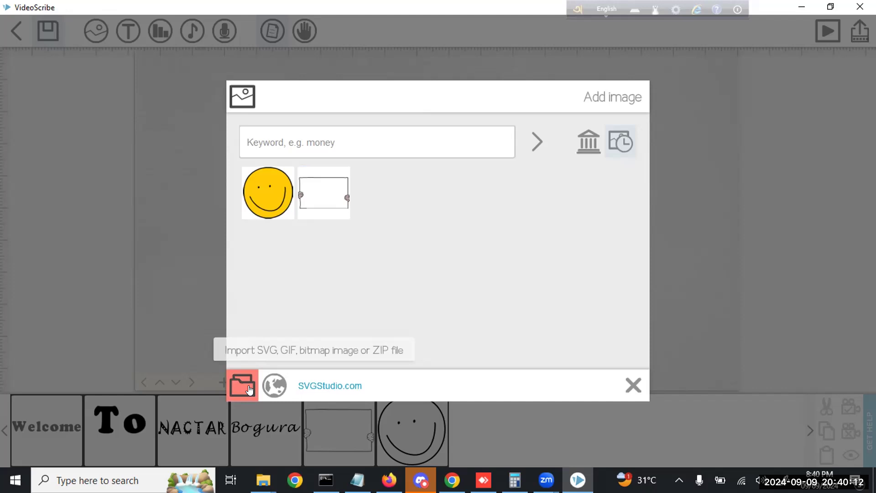
{"action": "left_click", "coordinate": [249, 388]}
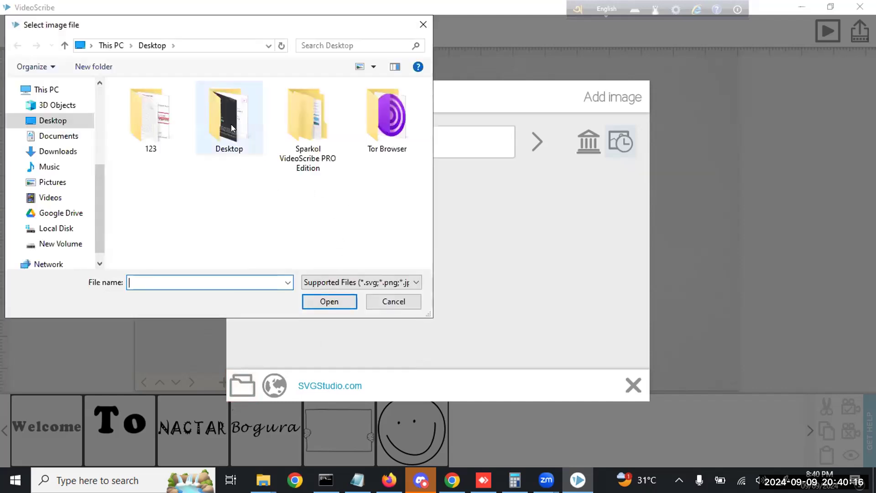
{"action": "double_click", "coordinate": [231, 124]}
{"action": "scroll", "coordinate": [297, 185], "scroll_direction": "down", "scroll_amount": 10}
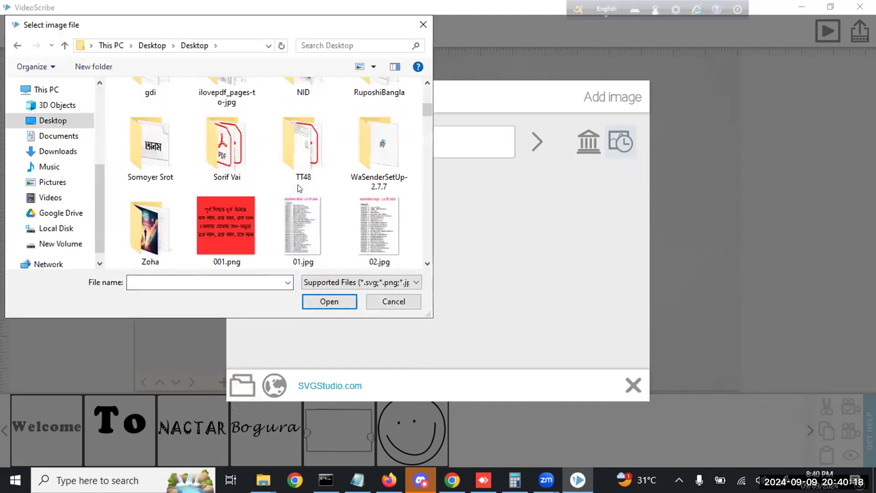
{"action": "scroll", "coordinate": [299, 186], "scroll_direction": "up", "scroll_amount": 2}
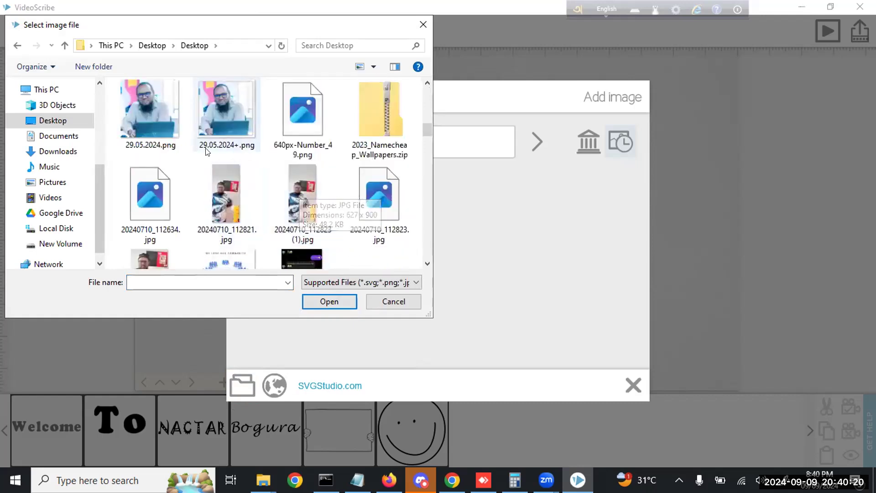
{"action": "scroll", "coordinate": [228, 191], "scroll_direction": "up", "scroll_amount": 2}
{"action": "left_click", "coordinate": [159, 203]}
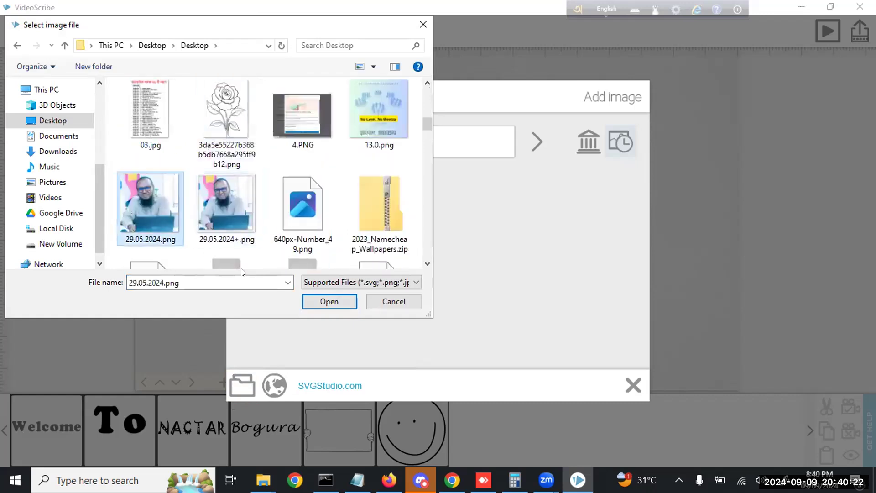
Load 29.05.2024.png to reach the Convert to line drawing choices
{"action": "left_click", "coordinate": [333, 296]}
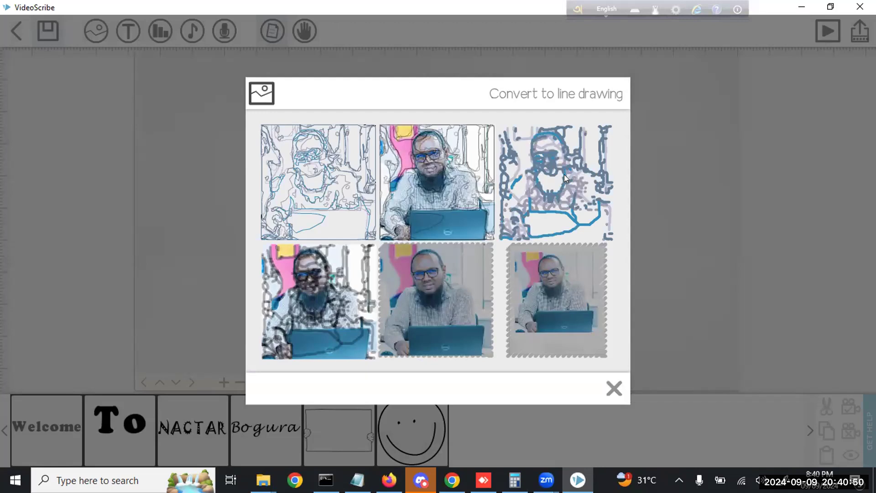
Add the photo to the canvas in its plain, unconverted style
{"action": "left_click", "coordinate": [441, 304]}
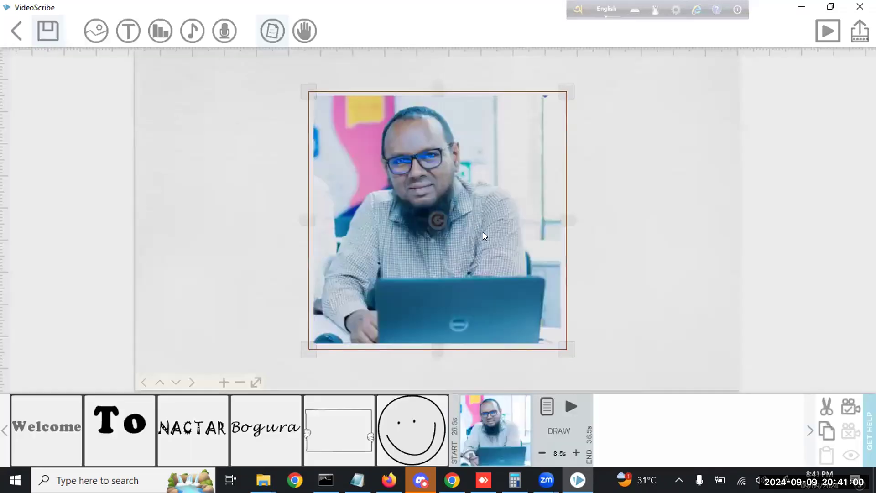
{"action": "double_click", "coordinate": [558, 331]}
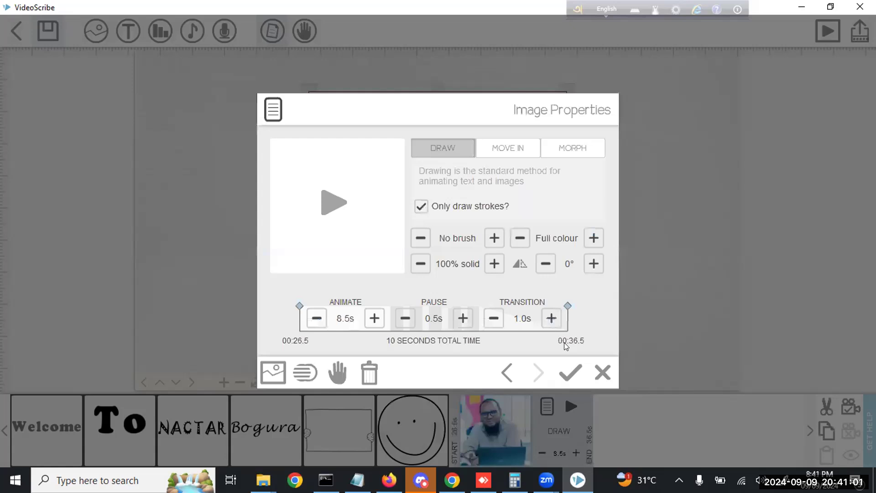
{"action": "left_click", "coordinate": [599, 378]}
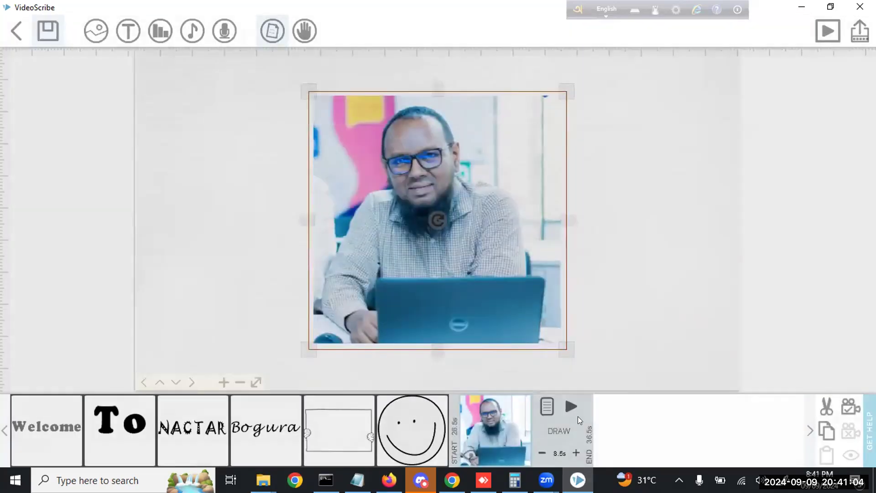
Set the photo's draw time to 4.0s, nudge it slightly right, and preview it
{"action": "left_click", "coordinate": [542, 452]}
{"action": "left_click", "coordinate": [541, 452]}
{"action": "left_click", "coordinate": [541, 453]}
{"action": "left_click", "coordinate": [542, 452]}
{"action": "left_click", "coordinate": [542, 452]}
{"action": "left_click", "coordinate": [541, 452]}
{"action": "left_click", "coordinate": [541, 452]}
{"action": "left_click", "coordinate": [541, 452]}
{"action": "left_click", "coordinate": [542, 452]}
{"action": "mouse_move", "coordinate": [475, 222]}
{"action": "left_mouse_down"}
{"action": "mouse_move", "coordinate": [621, 209]}
{"action": "mouse_move", "coordinate": [441, 234]}
{"action": "mouse_move", "coordinate": [477, 224]}
{"action": "left_mouse_up"}
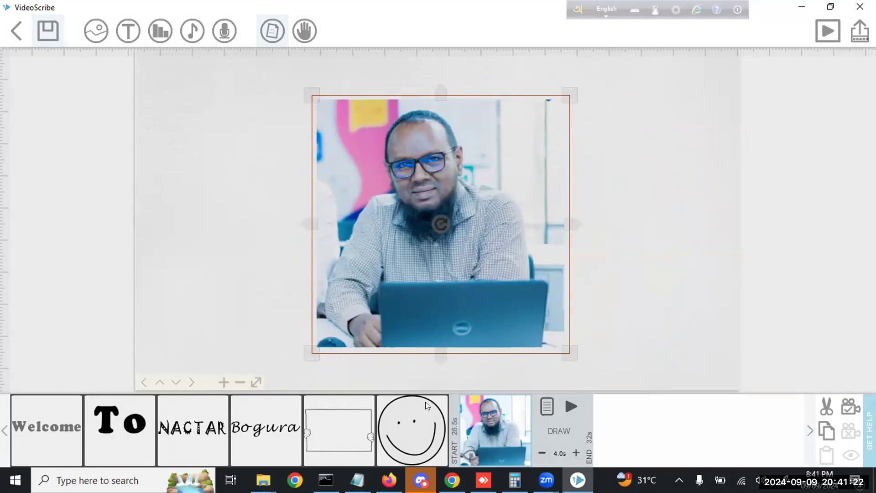
{"action": "left_click", "coordinate": [566, 406]}
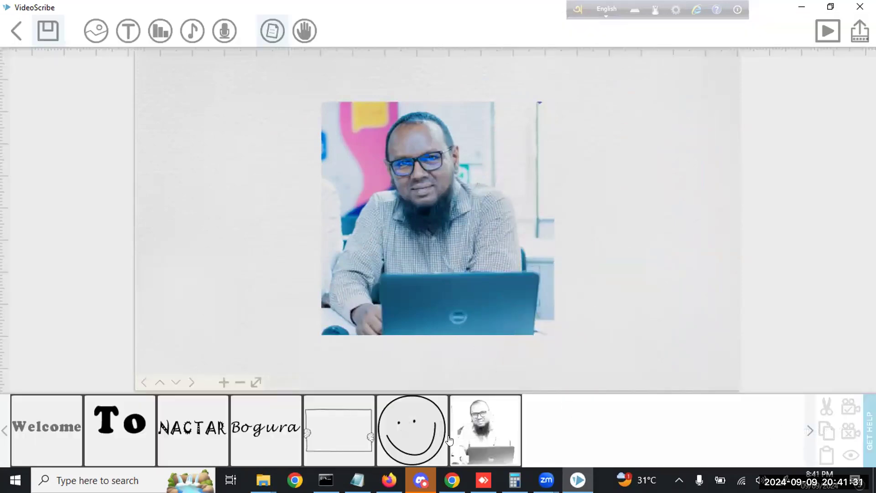
{"action": "left_click", "coordinate": [416, 431]}
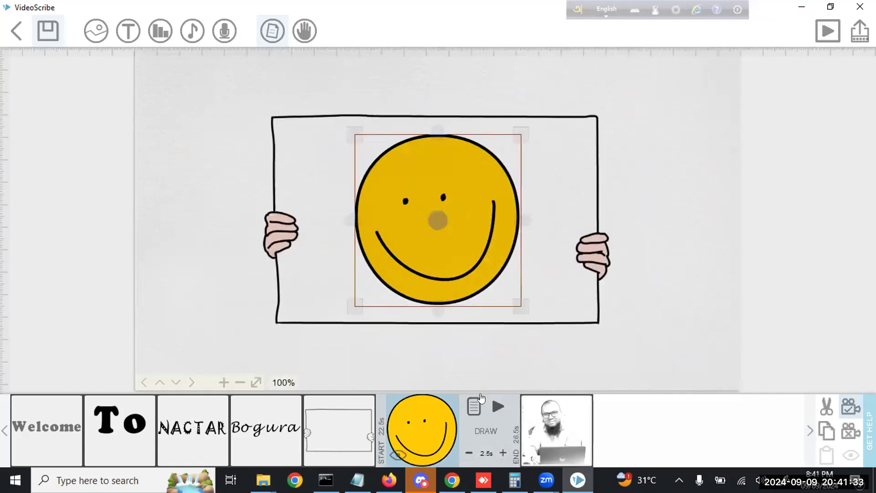
{"action": "left_click", "coordinate": [499, 407]}
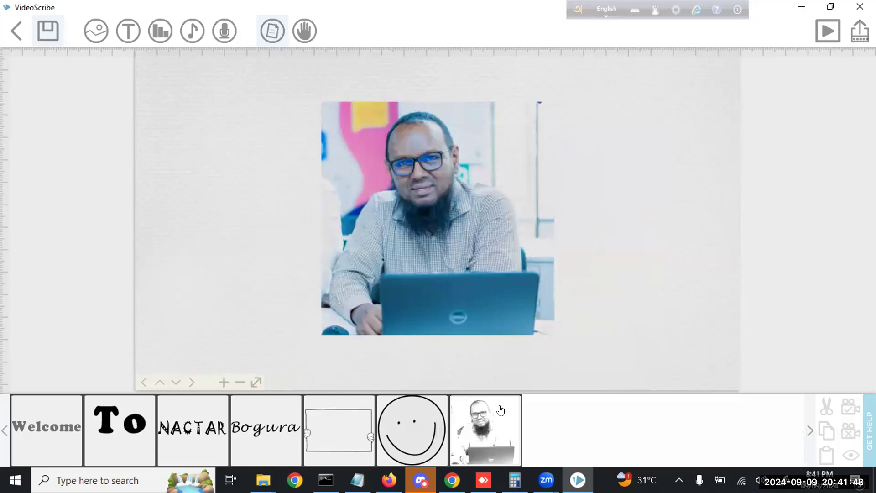
{"action": "left_click_drag", "start_coordinate": [646, 272], "coordinate": [188, 272]}
{"action": "mouse_move", "coordinate": [470, 433]}
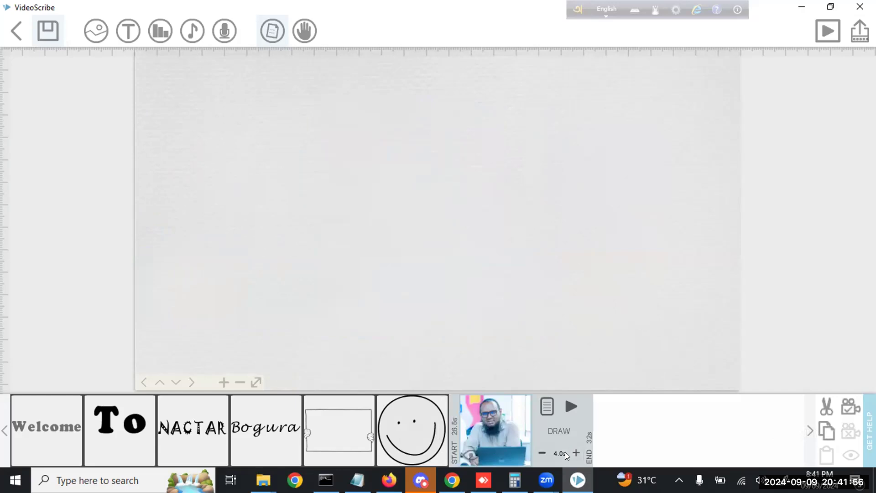
{"action": "left_click", "coordinate": [466, 456]}
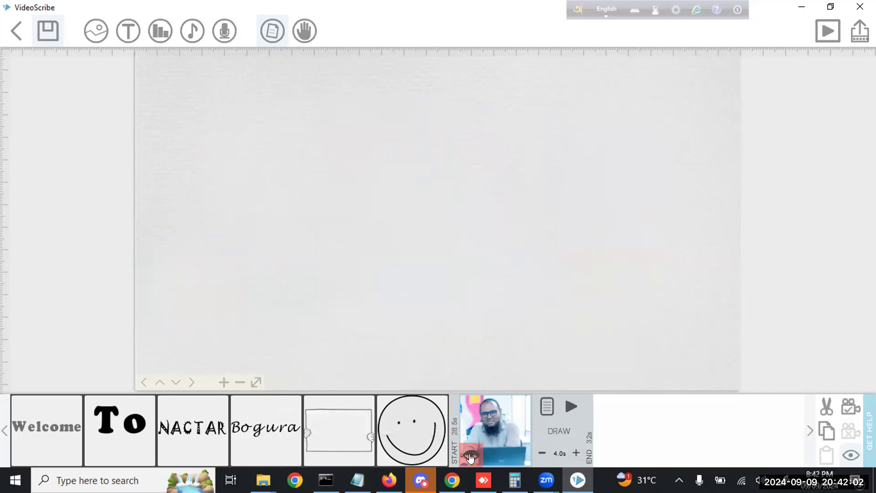
{"action": "left_click", "coordinate": [471, 457]}
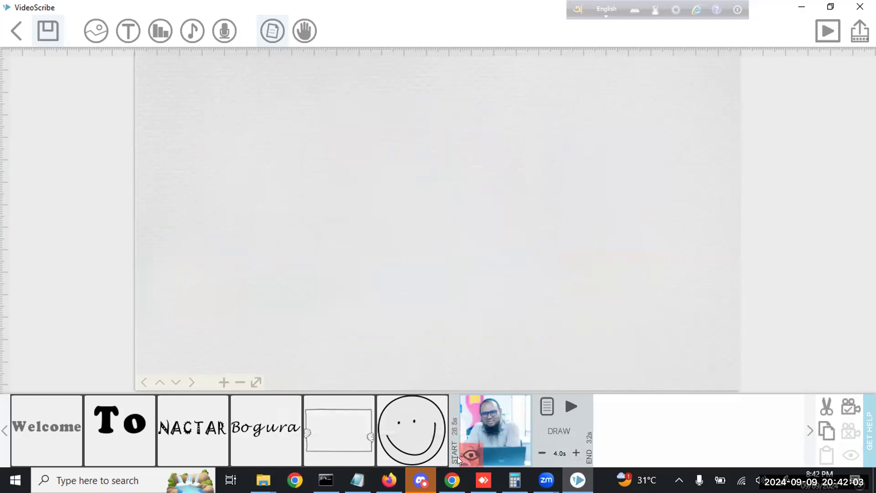
{"action": "left_click", "coordinate": [403, 429]}
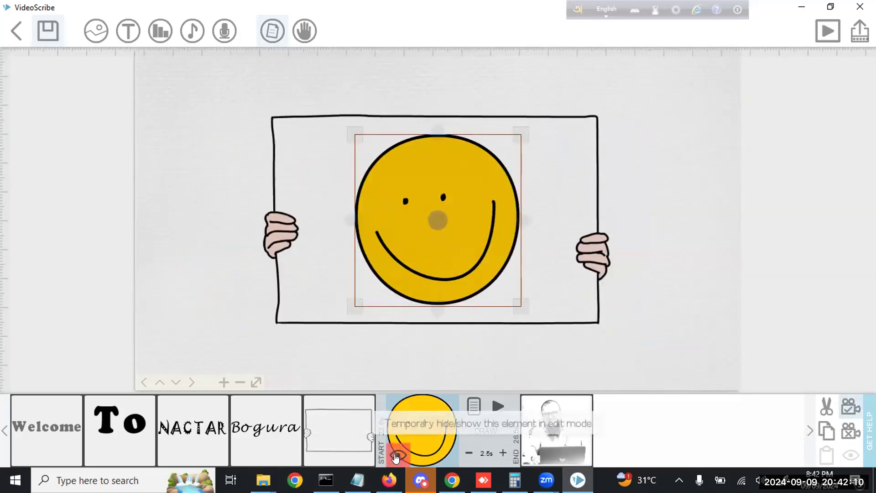
{"action": "left_click", "coordinate": [396, 456]}
{"action": "left_click", "coordinate": [342, 436]}
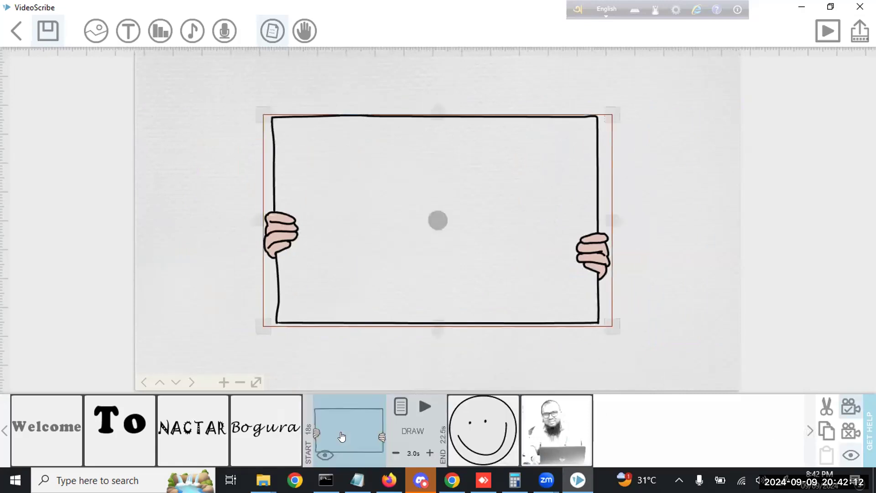
{"action": "left_click", "coordinate": [423, 407]}
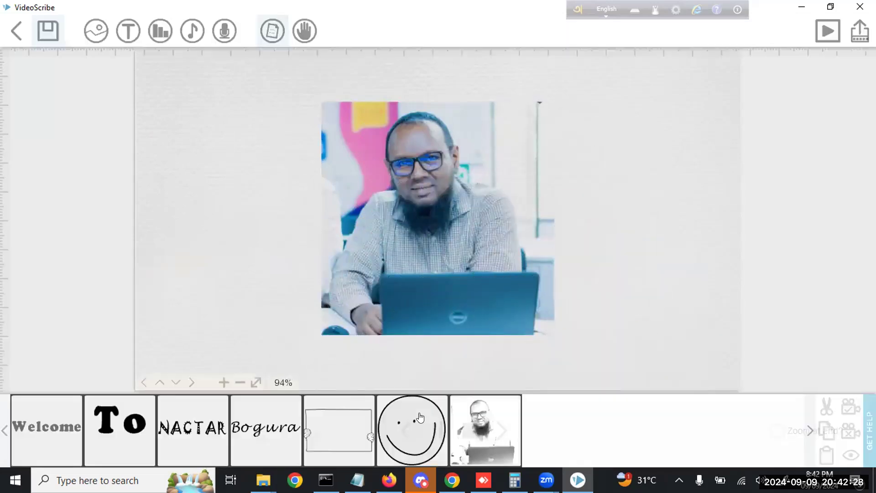
{"action": "left_click", "coordinate": [399, 429]}
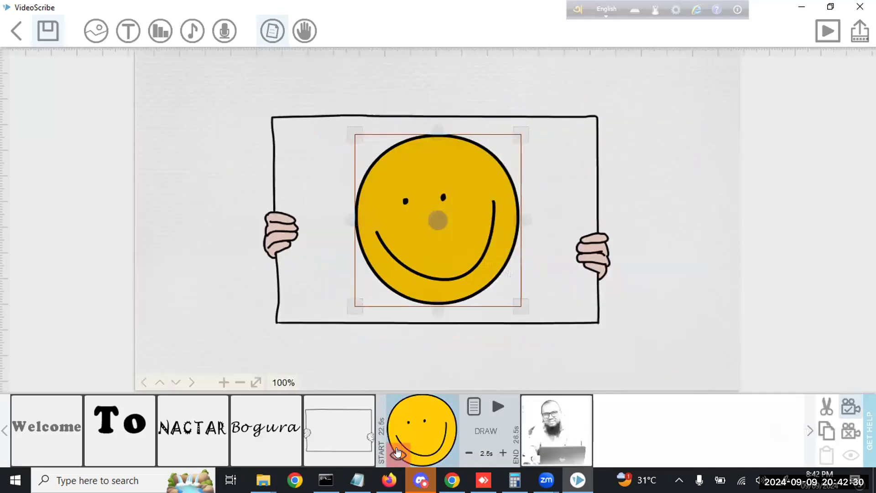
{"action": "left_click", "coordinate": [398, 455]}
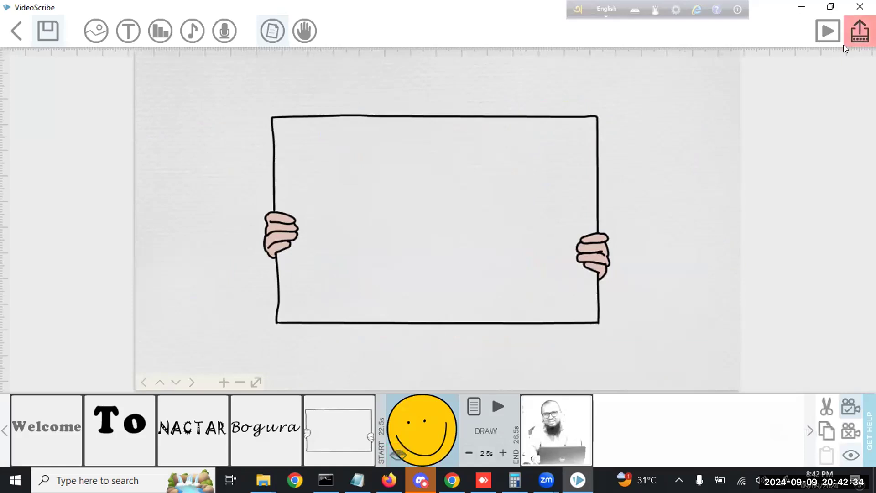
{"action": "left_click", "coordinate": [398, 454]}
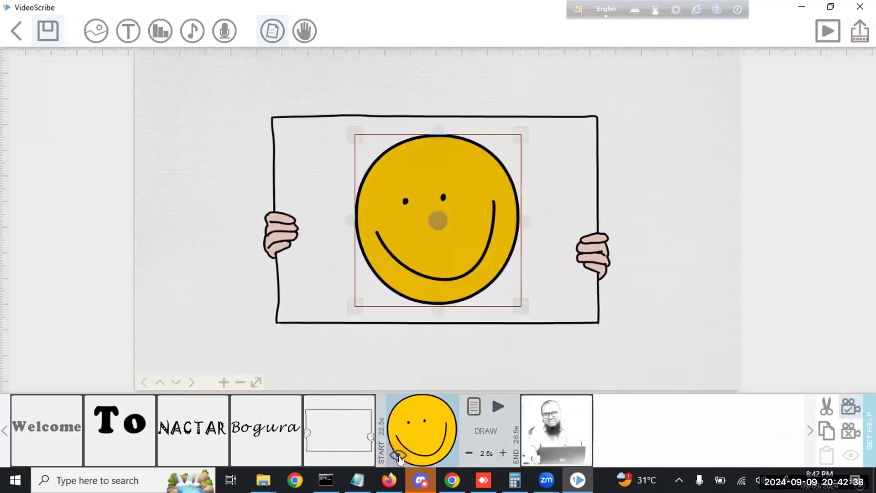
{"action": "left_click", "coordinate": [568, 437]}
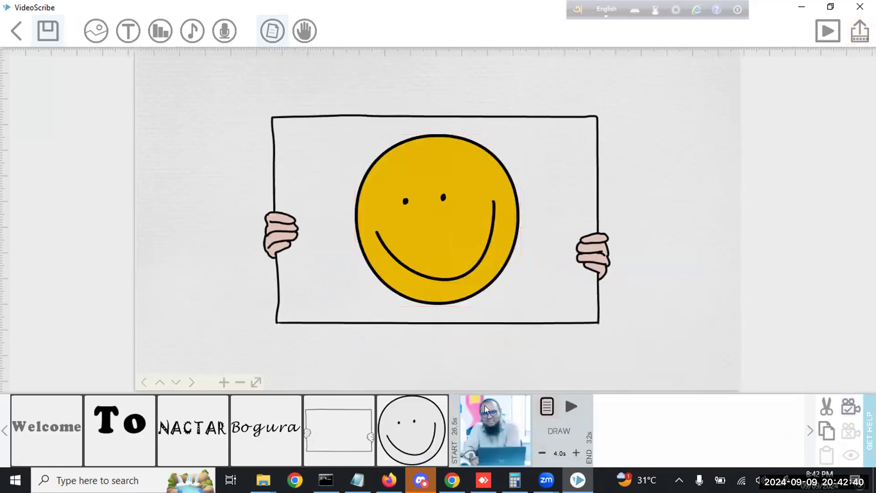
Check the photo's image properties, cancel without changes, and close its timing panel
{"action": "double_click", "coordinate": [498, 413]}
{"action": "left_click", "coordinate": [603, 374]}
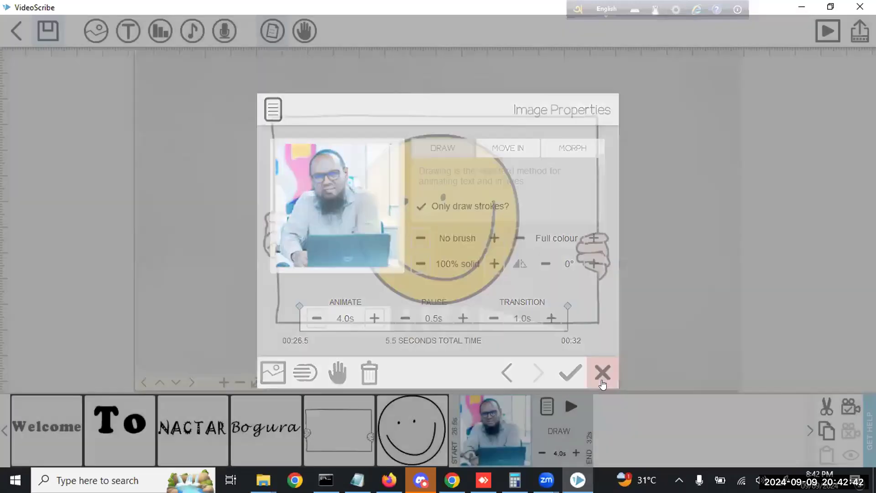
{"action": "left_click", "coordinate": [711, 282]}
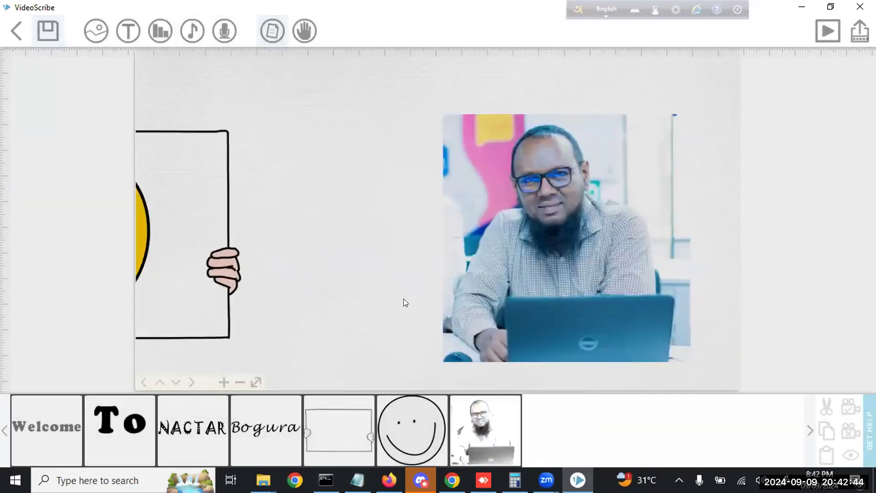
Pan to a blank area of the canvas and bring up the Voiceover recording panel
{"action": "left_click_drag", "start_coordinate": [718, 292], "coordinate": [238, 292]}
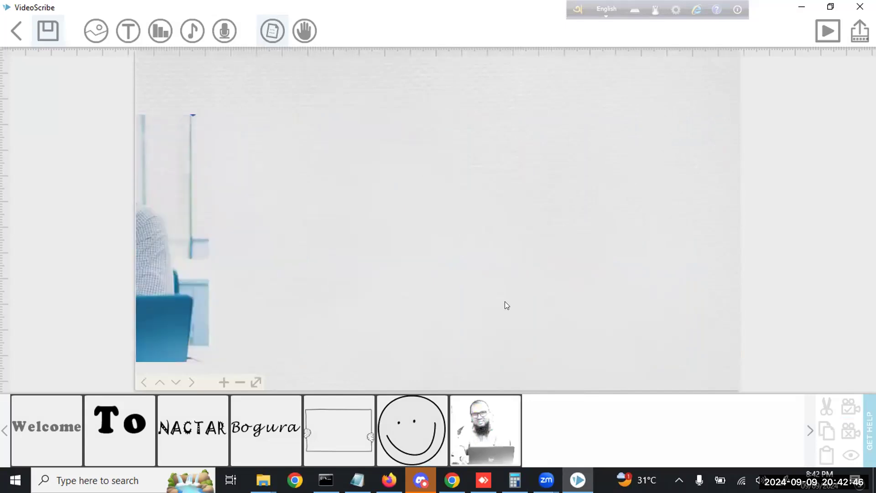
{"action": "left_click_drag", "start_coordinate": [504, 302], "coordinate": [411, 301]}
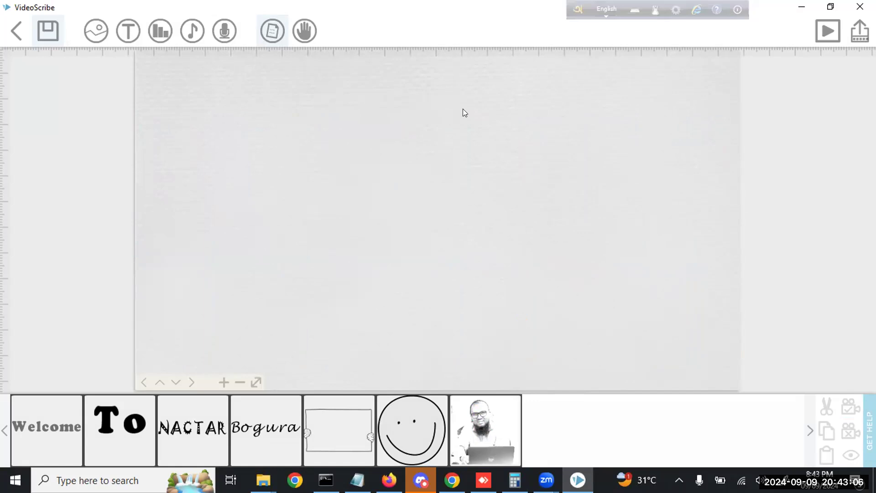
{"action": "left_click", "coordinate": [225, 30]}
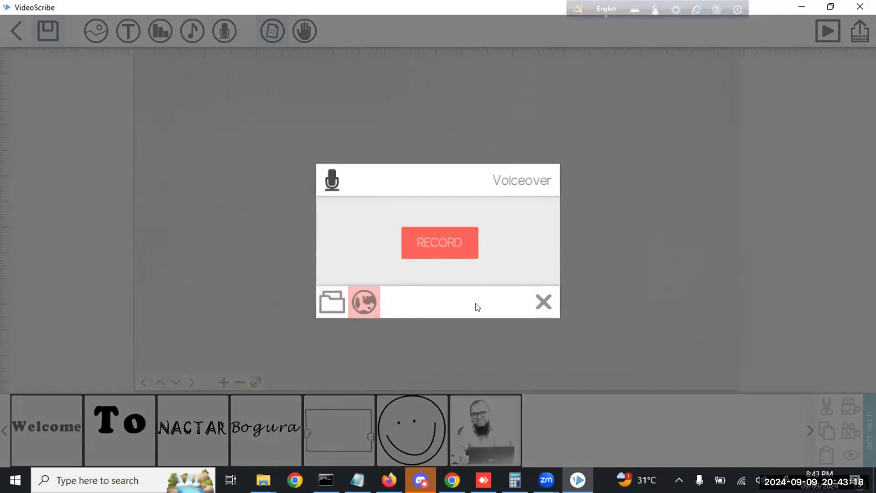
Dismiss Voiceover, look in the Music folder for a background track, then close without adding music
{"action": "left_click", "coordinate": [544, 301]}
{"action": "left_click", "coordinate": [191, 32]}
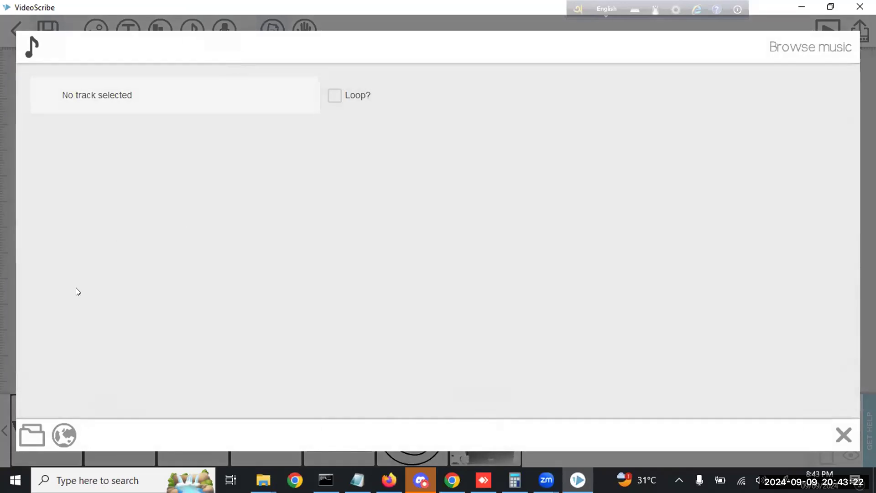
{"action": "left_click", "coordinate": [33, 431]}
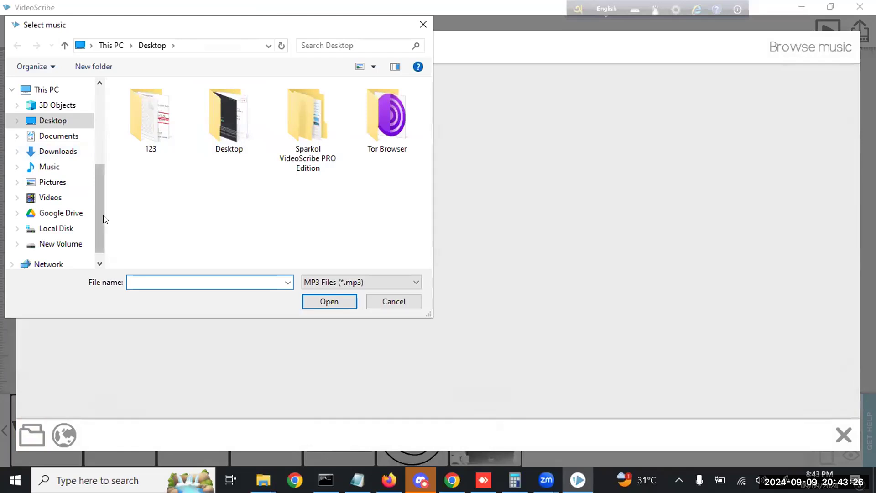
{"action": "left_click", "coordinate": [65, 167]}
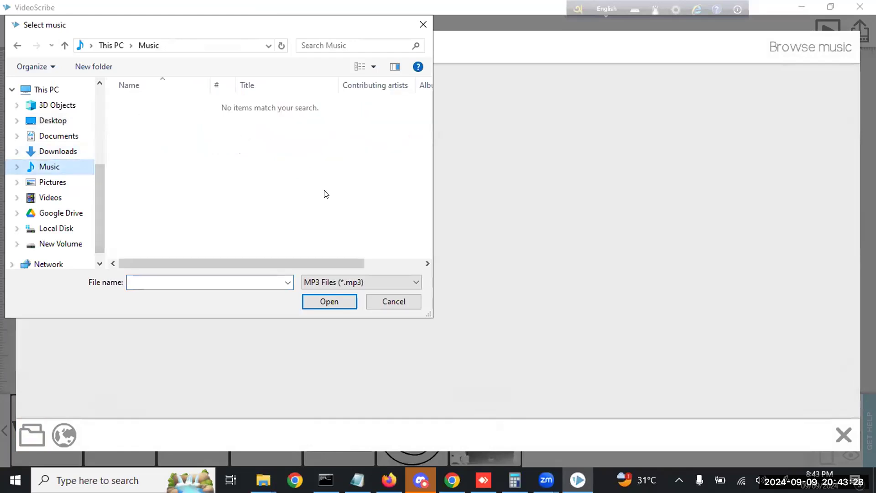
{"action": "left_click", "coordinate": [414, 303]}
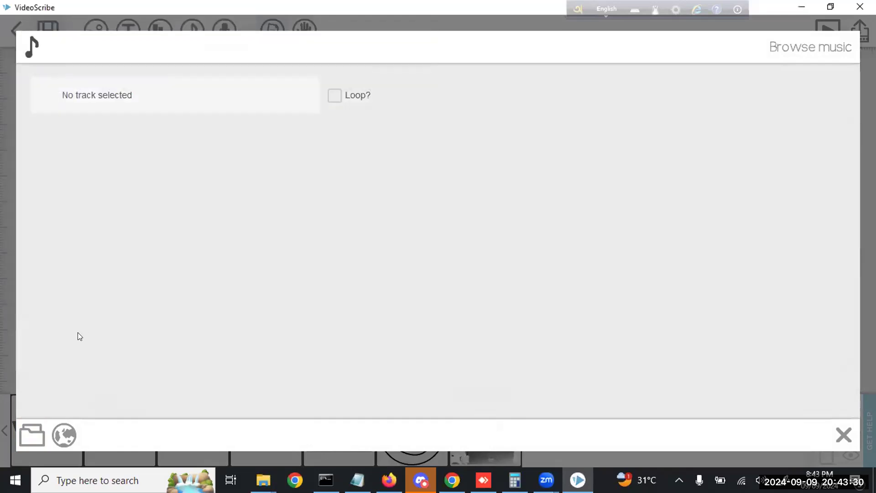
{"action": "left_click", "coordinate": [844, 435]}
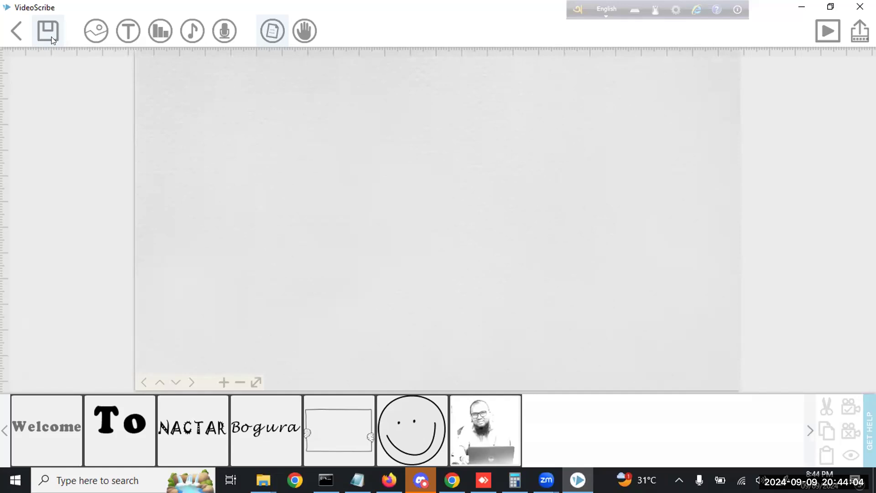
Save the scribe as Demo 1.0 in the base folder and return to the scribe gallery
{"action": "left_click", "coordinate": [44, 26]}
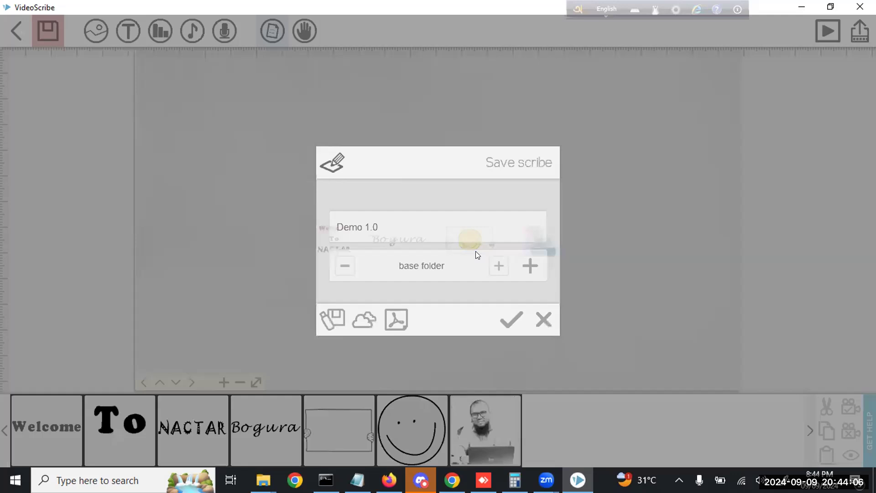
{"action": "left_click", "coordinate": [46, 32]}
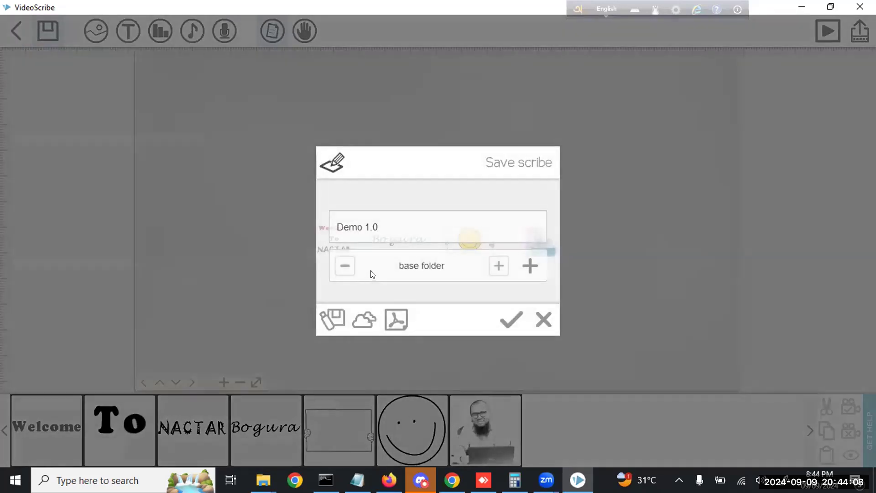
{"action": "left_click", "coordinate": [510, 324]}
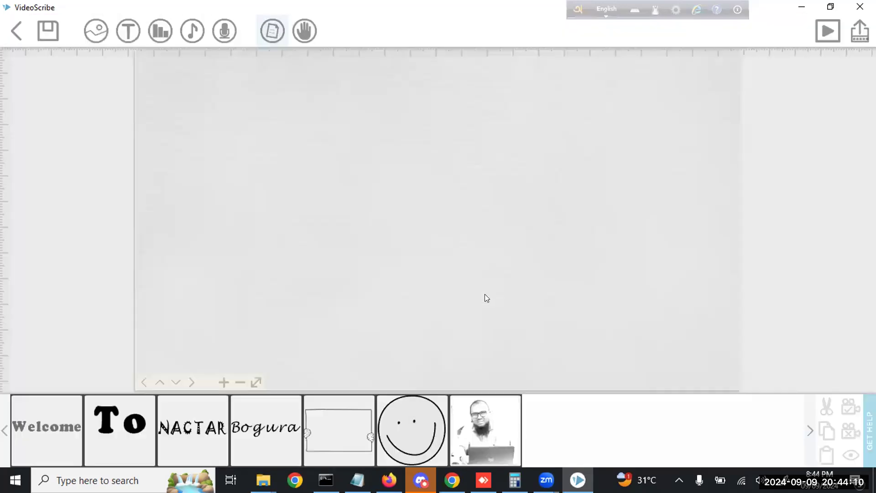
{"action": "left_click", "coordinate": [16, 32]}
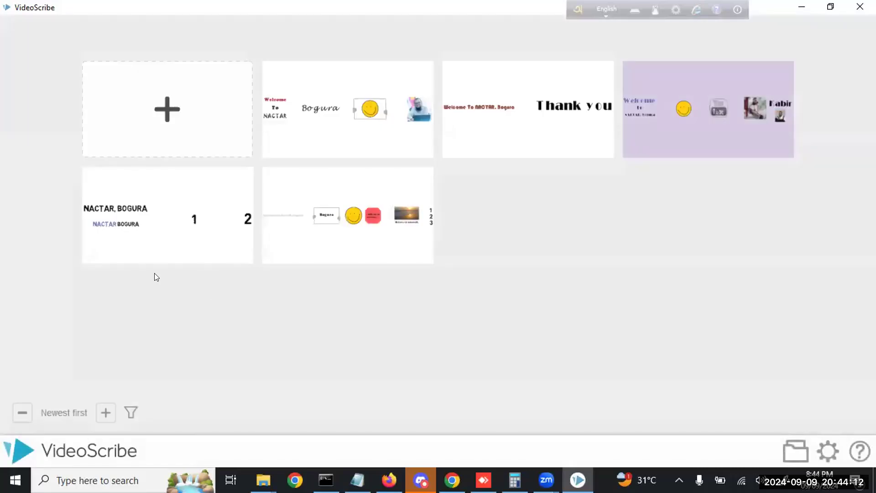